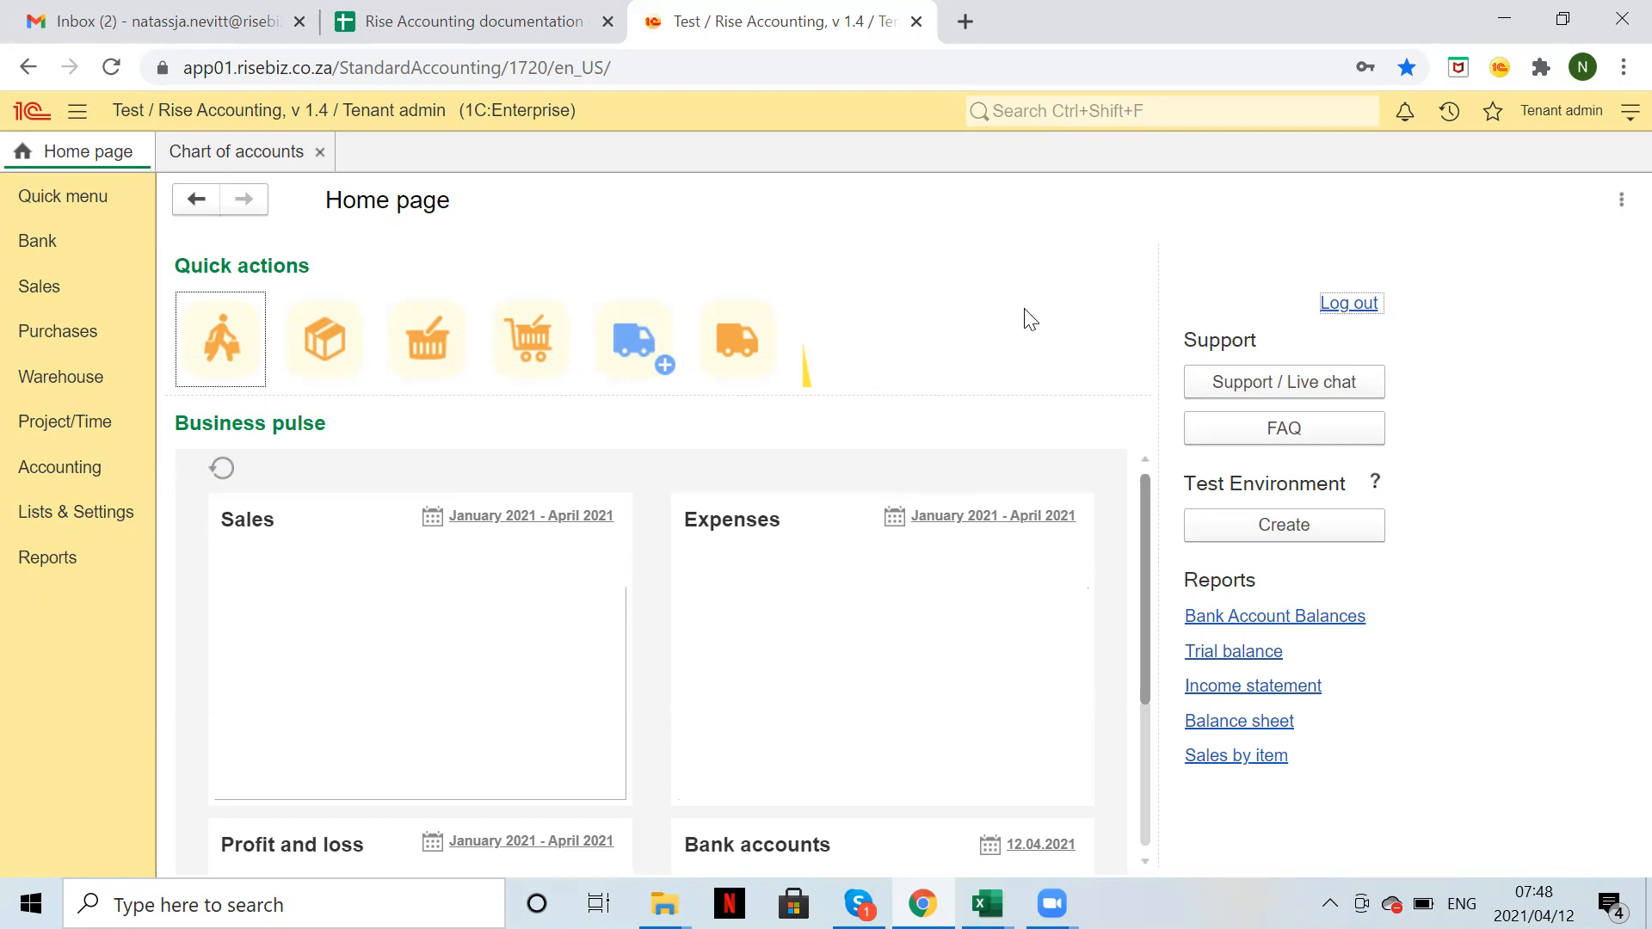
- Switch to Copy of GL Account.xlsx in Excel and examine its account list, grouped by financial category, from the first category through the cost of sales accounts
mouse_move(987, 904)
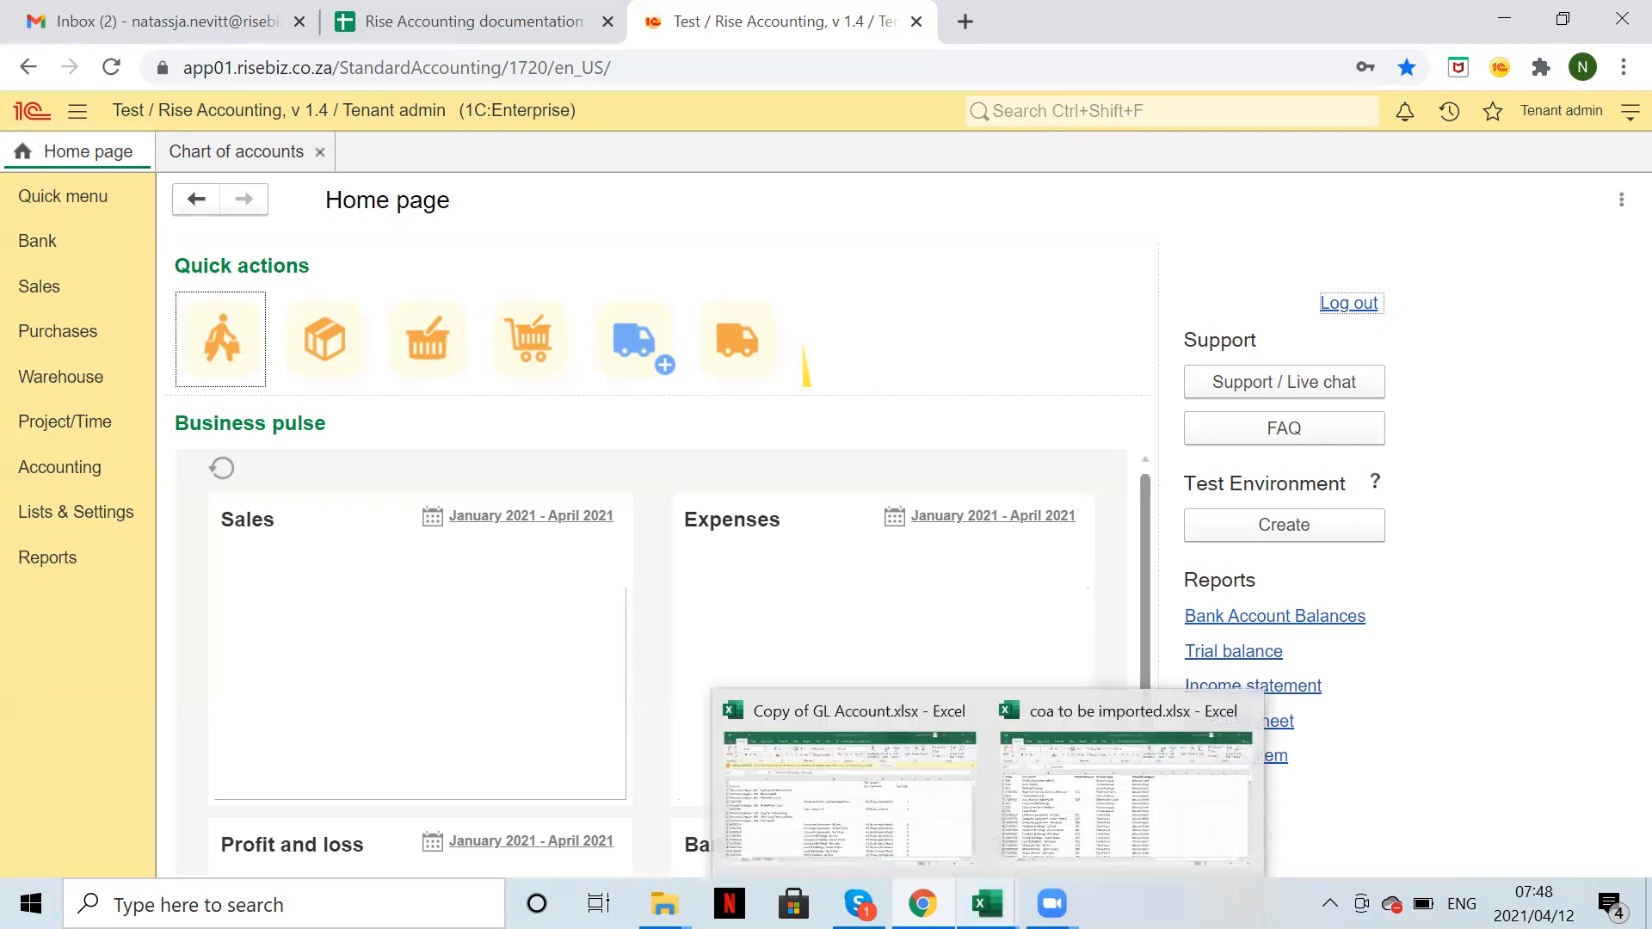
left_click(876, 764)
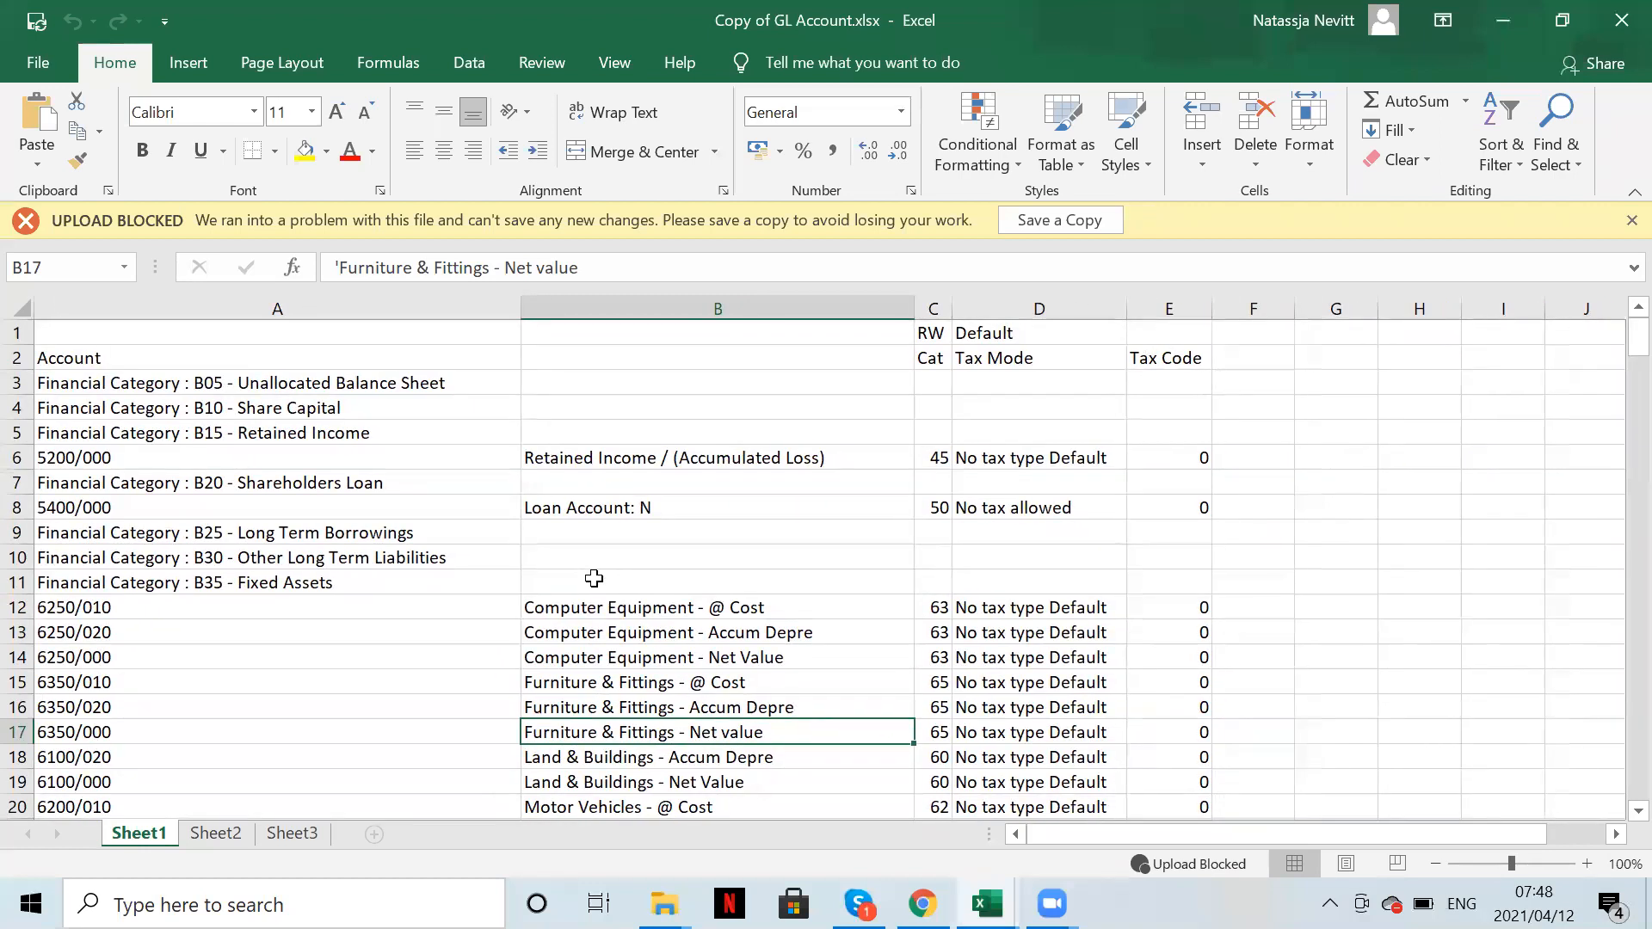
left_click(109, 387)
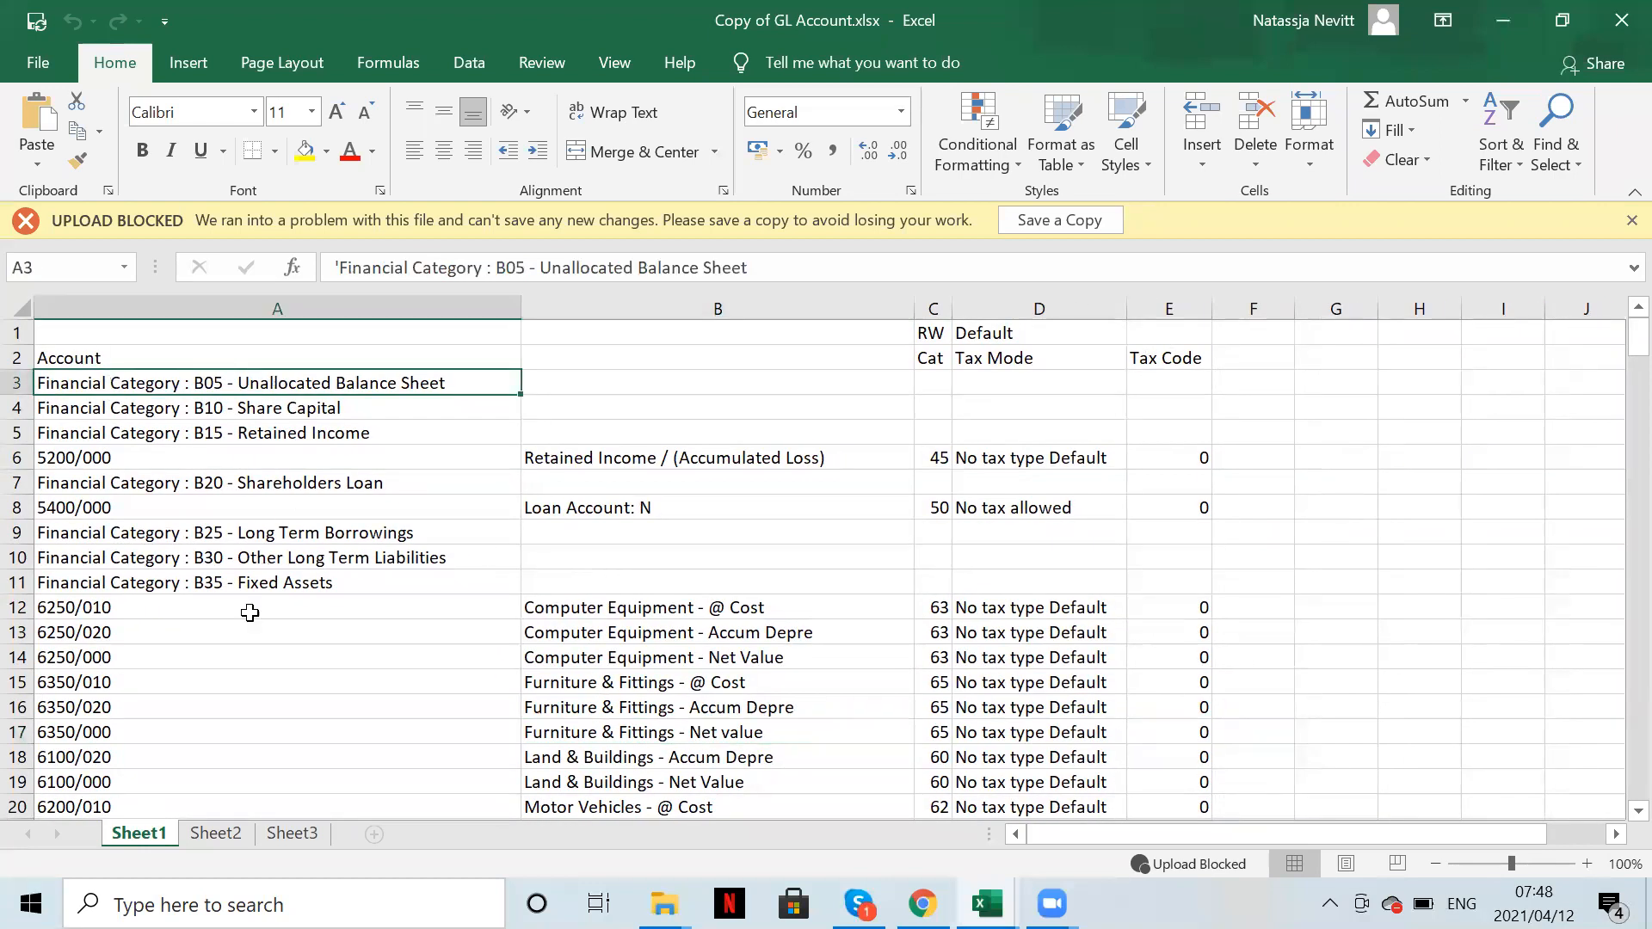
scroll(468, 737, "down", 2)
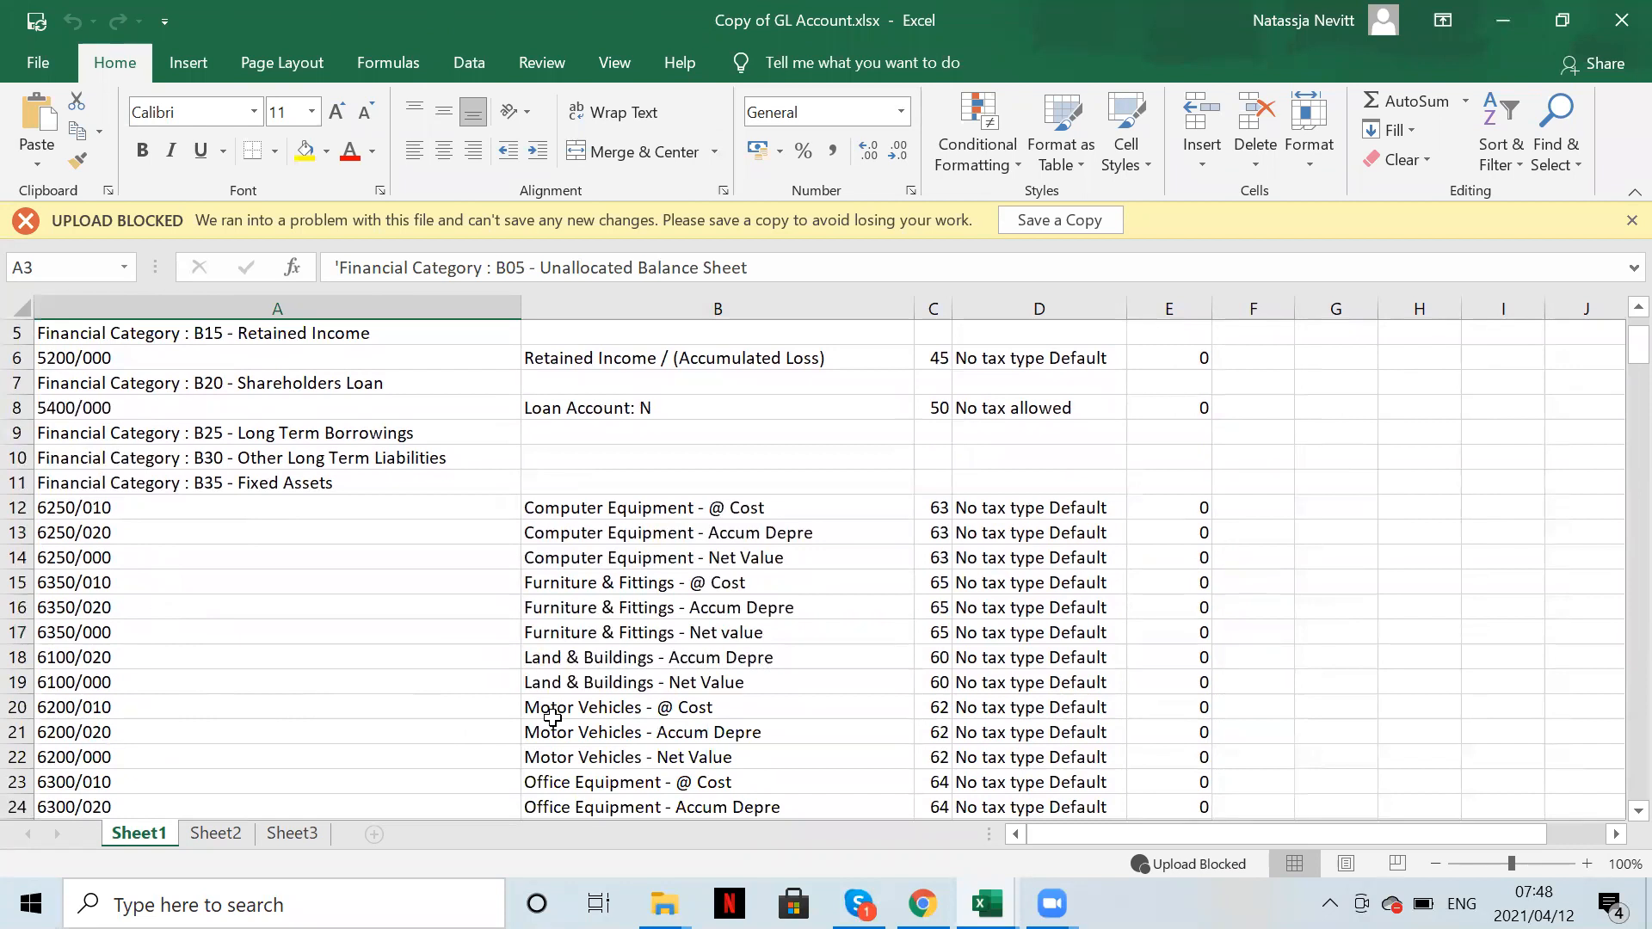
scroll(601, 554, "up", 2)
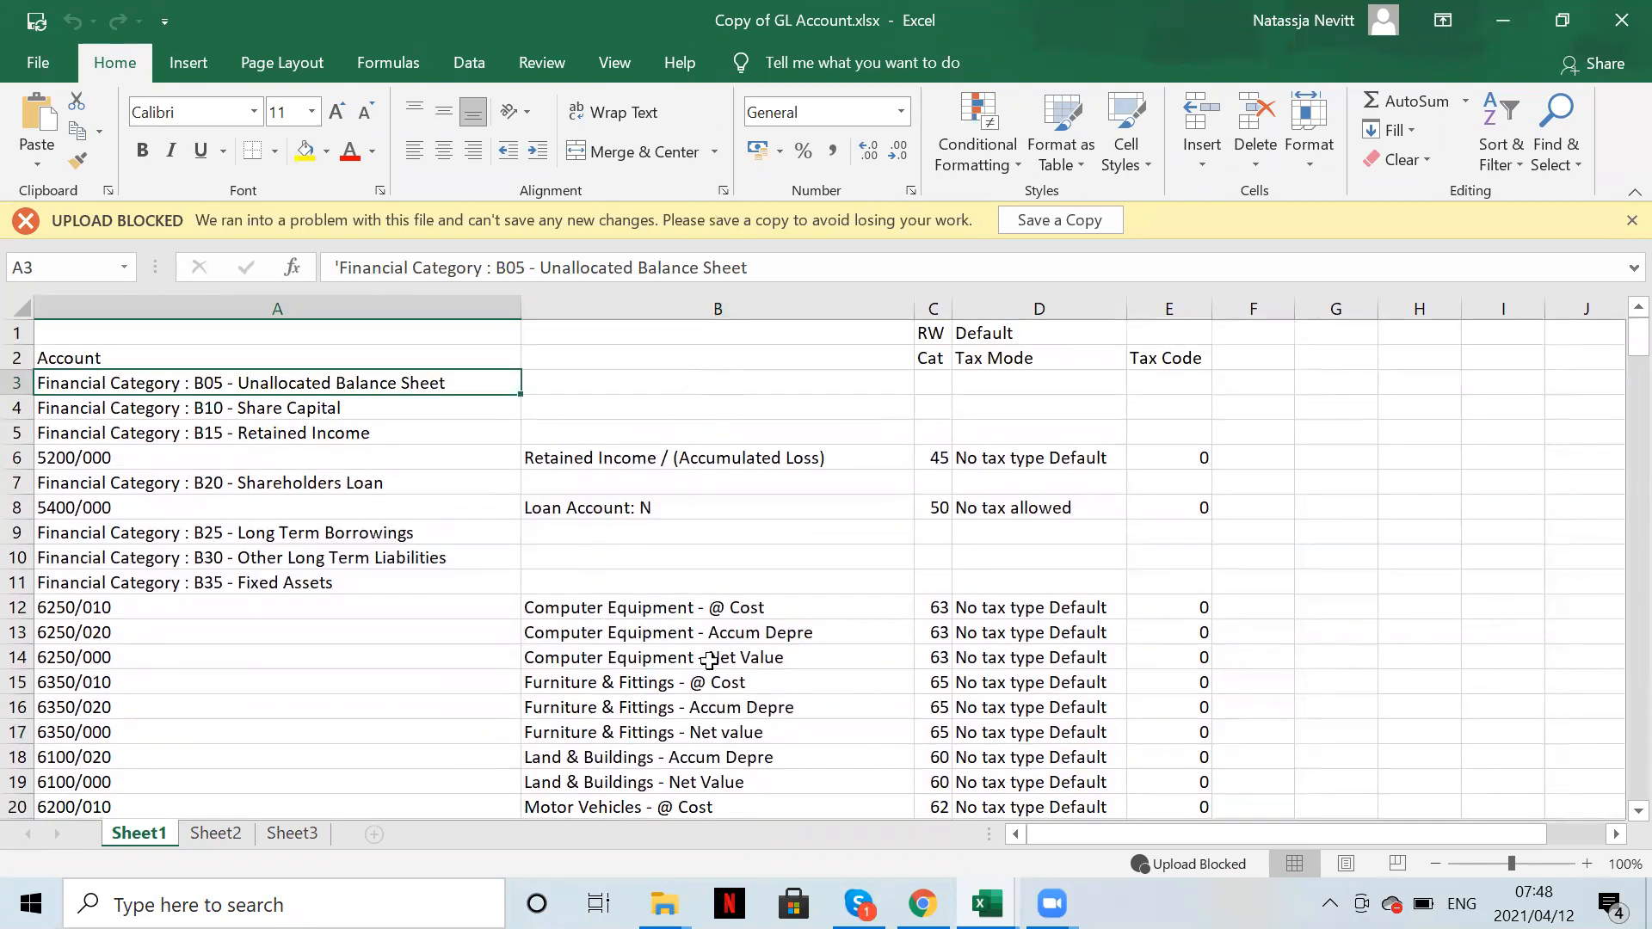
scroll(708, 660, "down", 2)
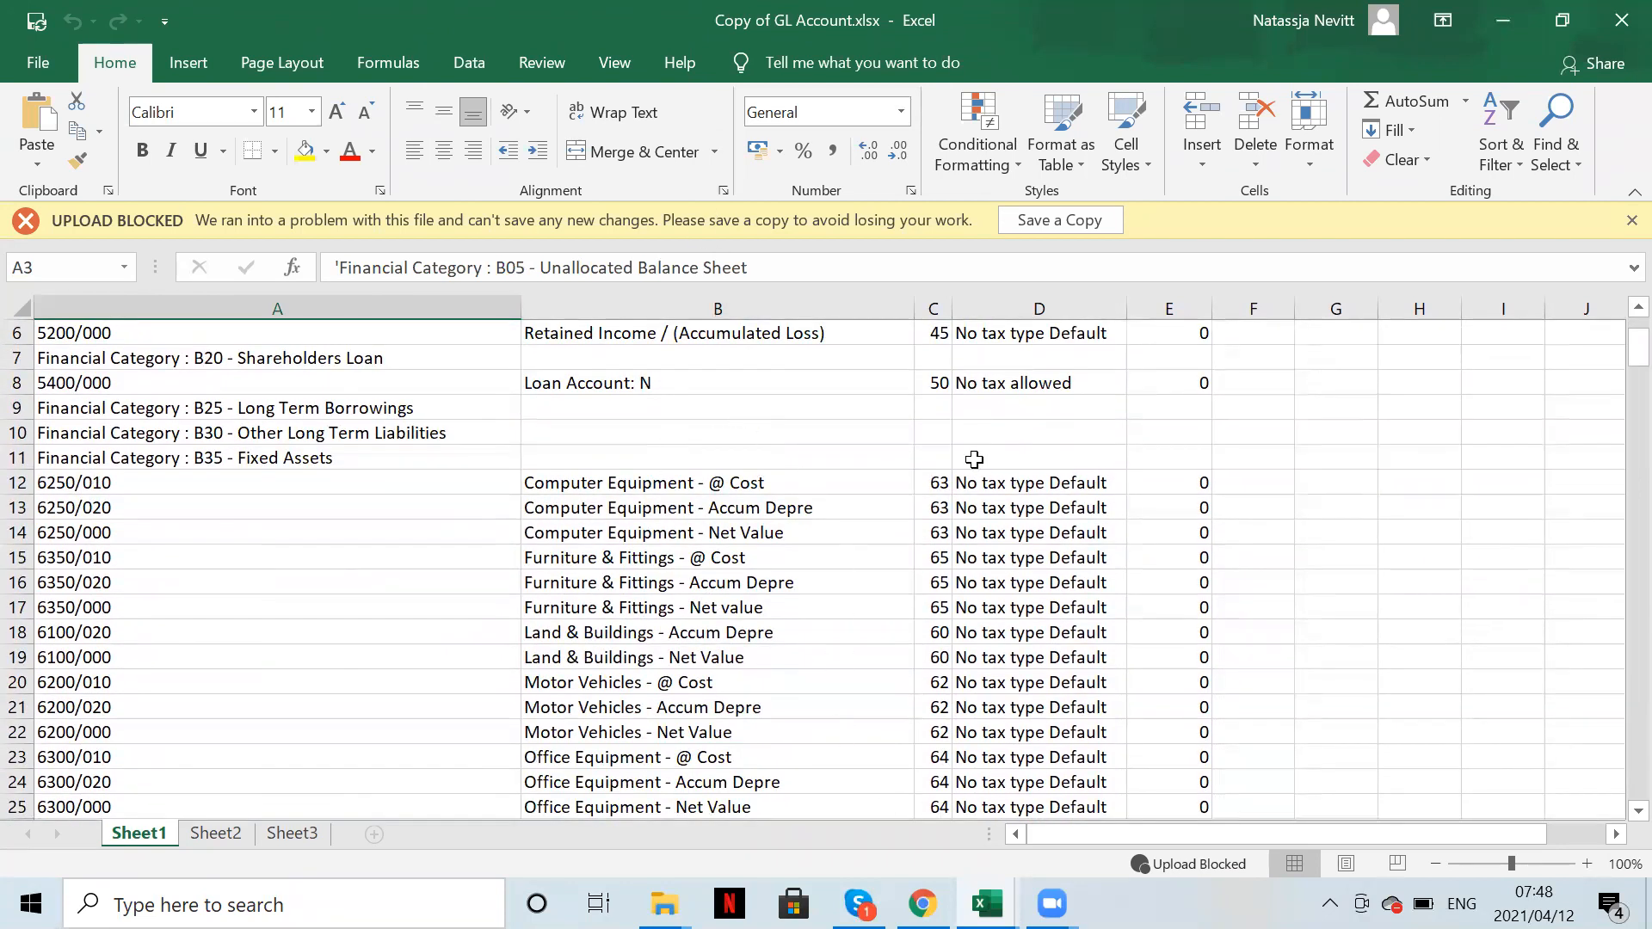
scroll(974, 460, "up", 2)
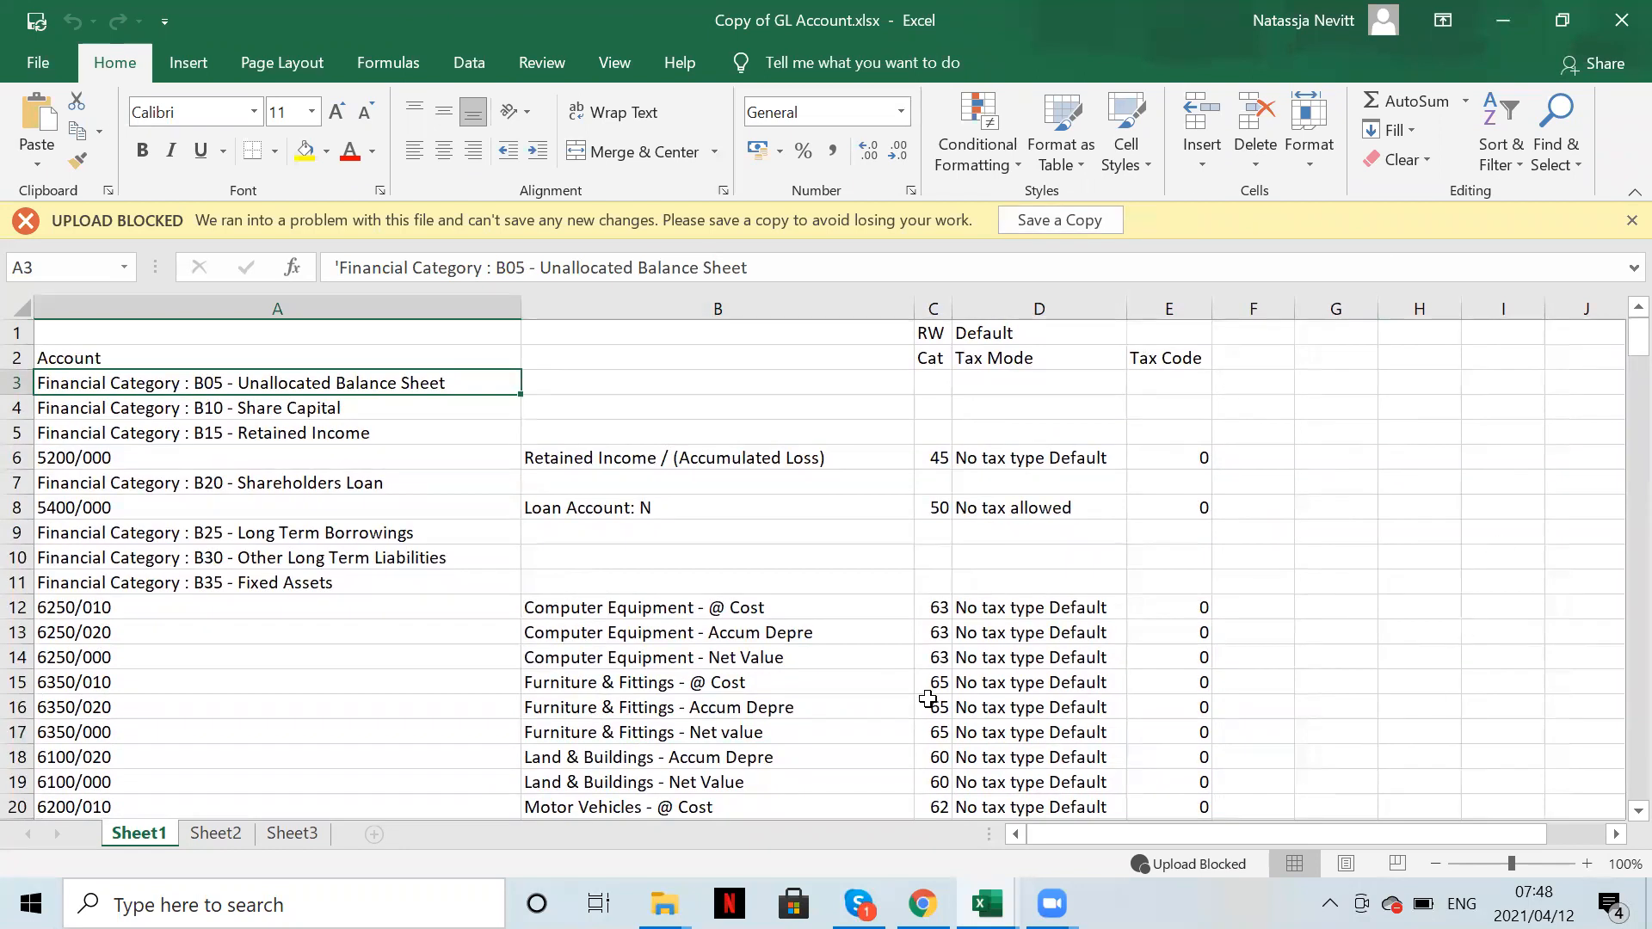
scroll(928, 698, "down", 14)
scroll(928, 684, "down", 5)
scroll(927, 685, "down", 8)
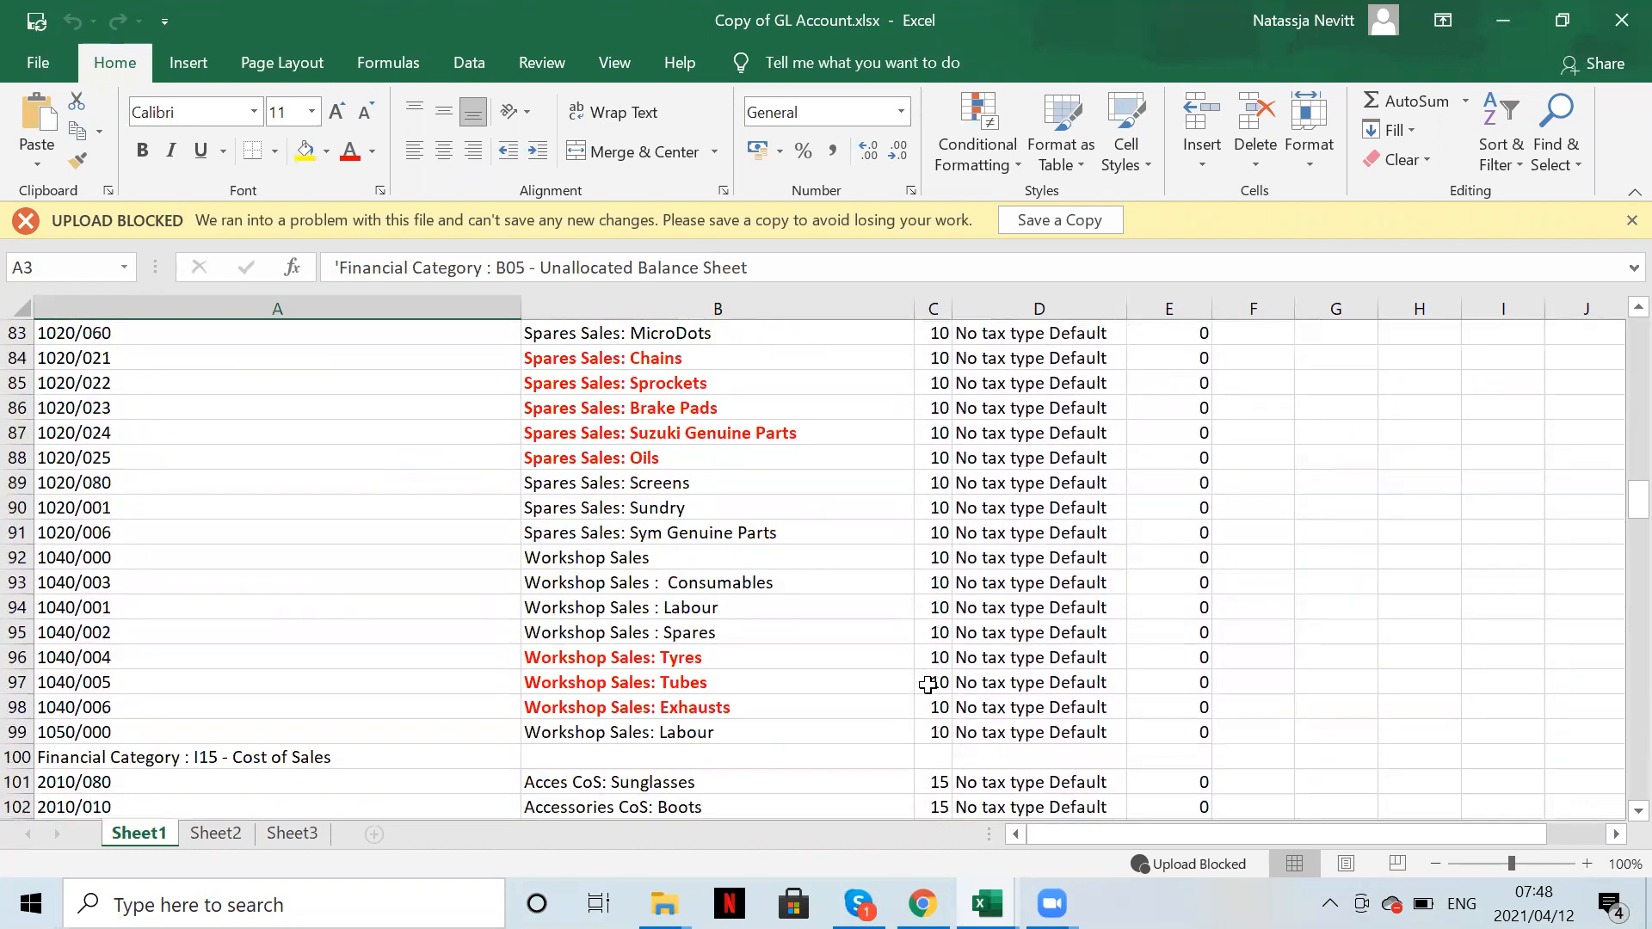
scroll(928, 685, "down", 6)
scroll(927, 685, "down", 12)
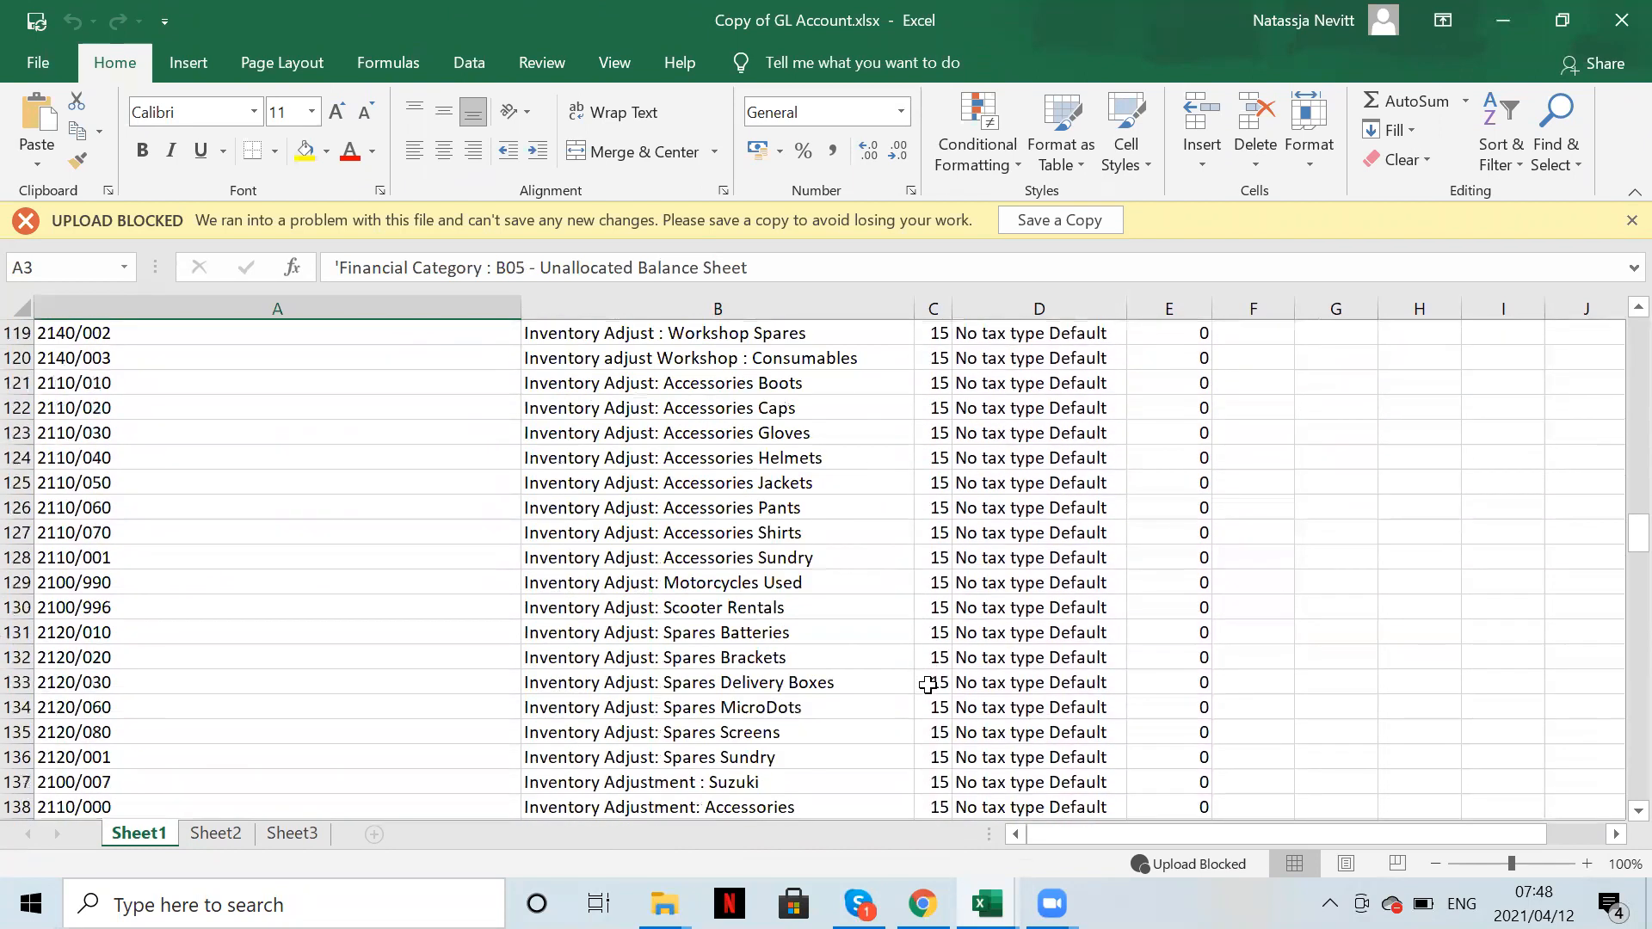
scroll(928, 685, "down", 5)
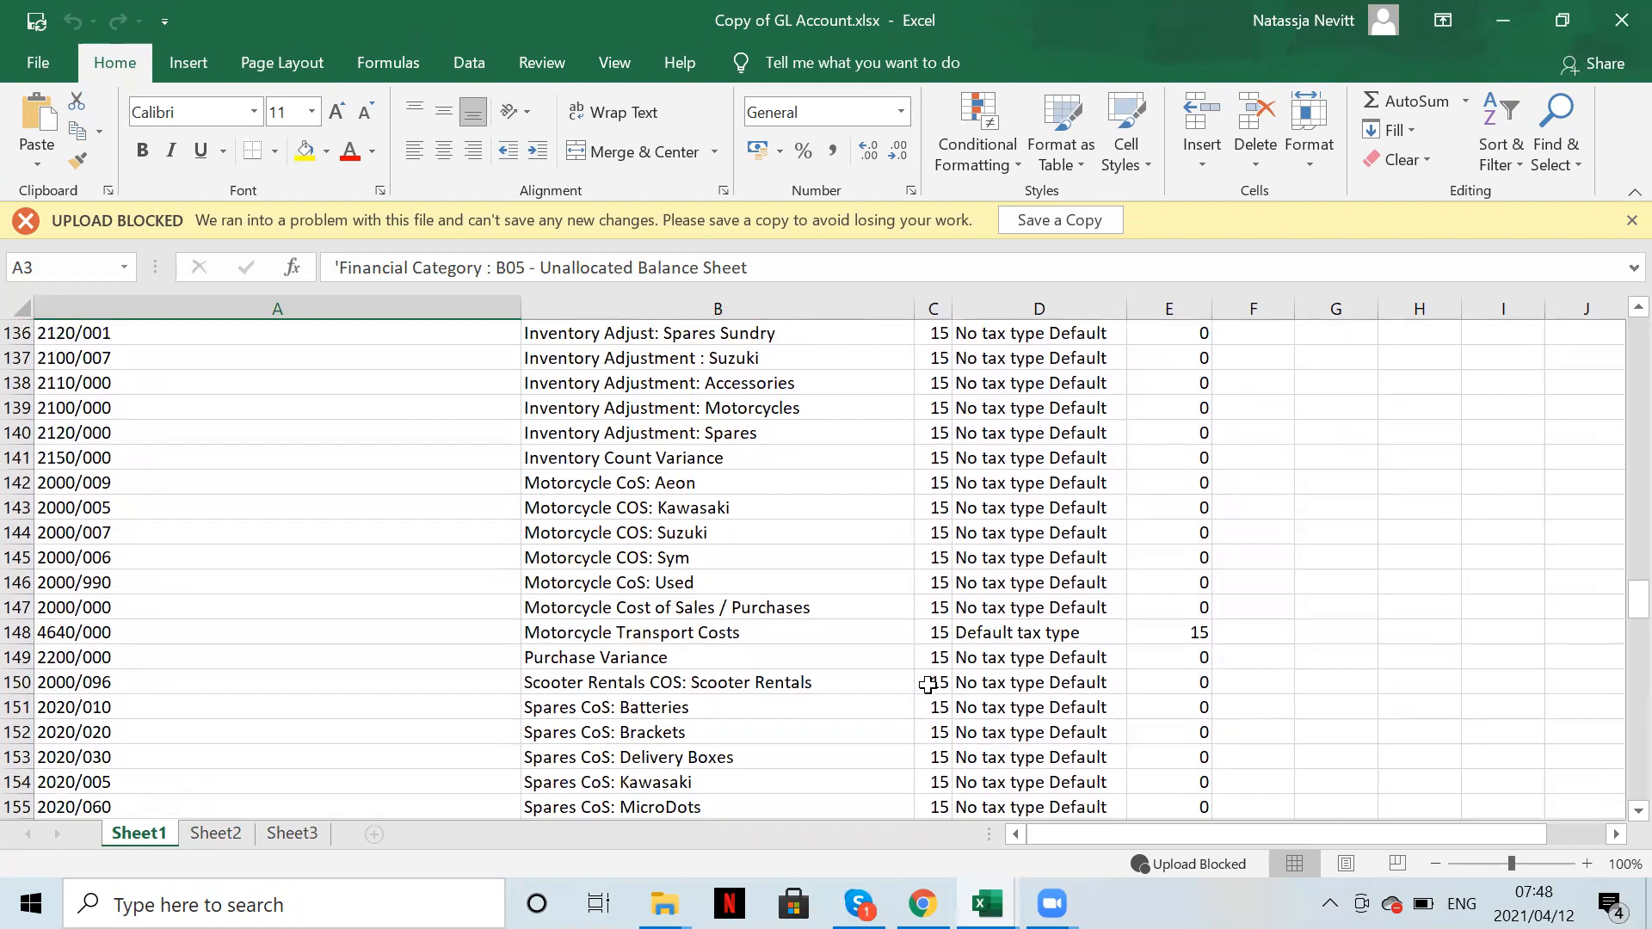
scroll(927, 685, "up", 20)
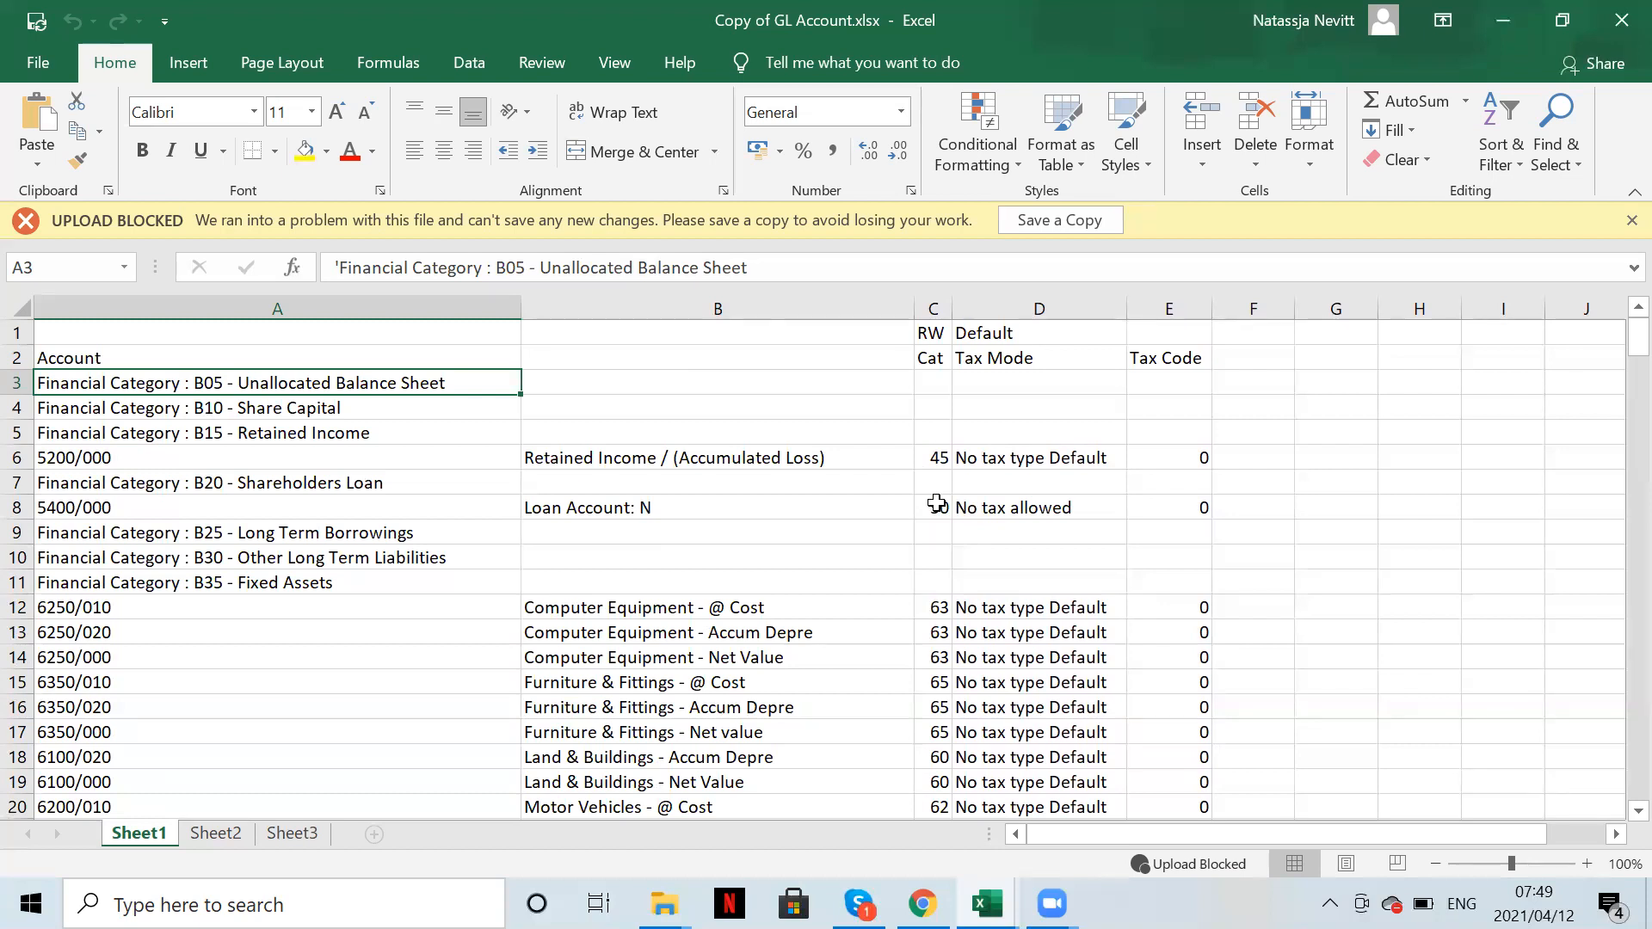
left_click(305, 588)
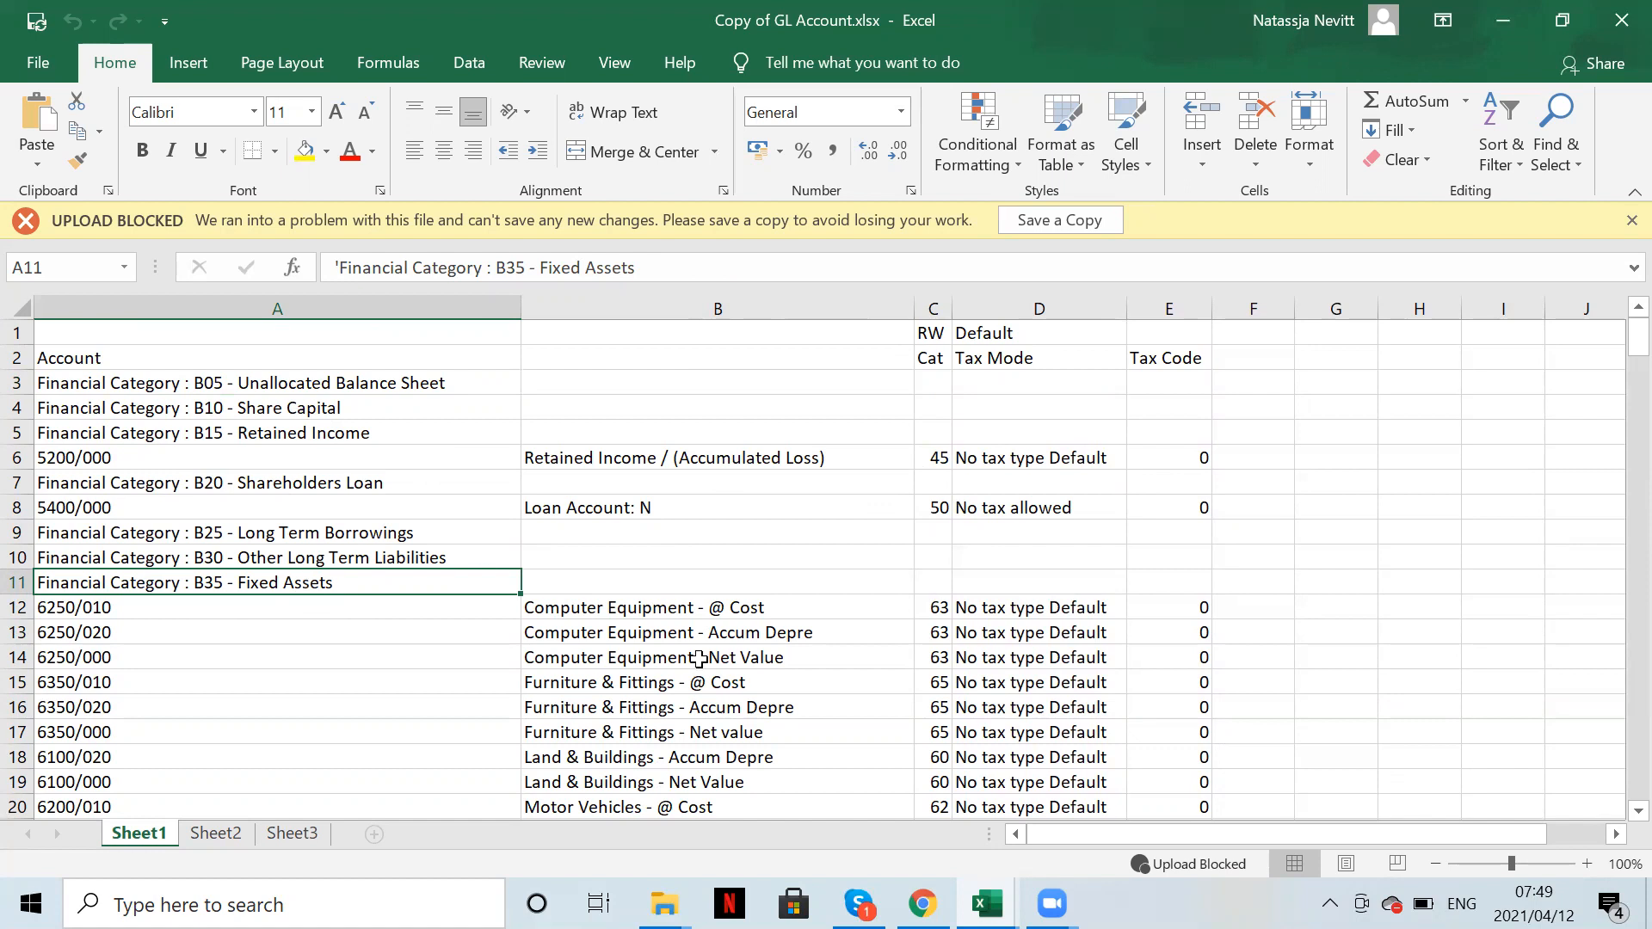
- In coa to be imported.xlsx, make the entire header row bold
left_click(987, 902)
left_click(1084, 788)
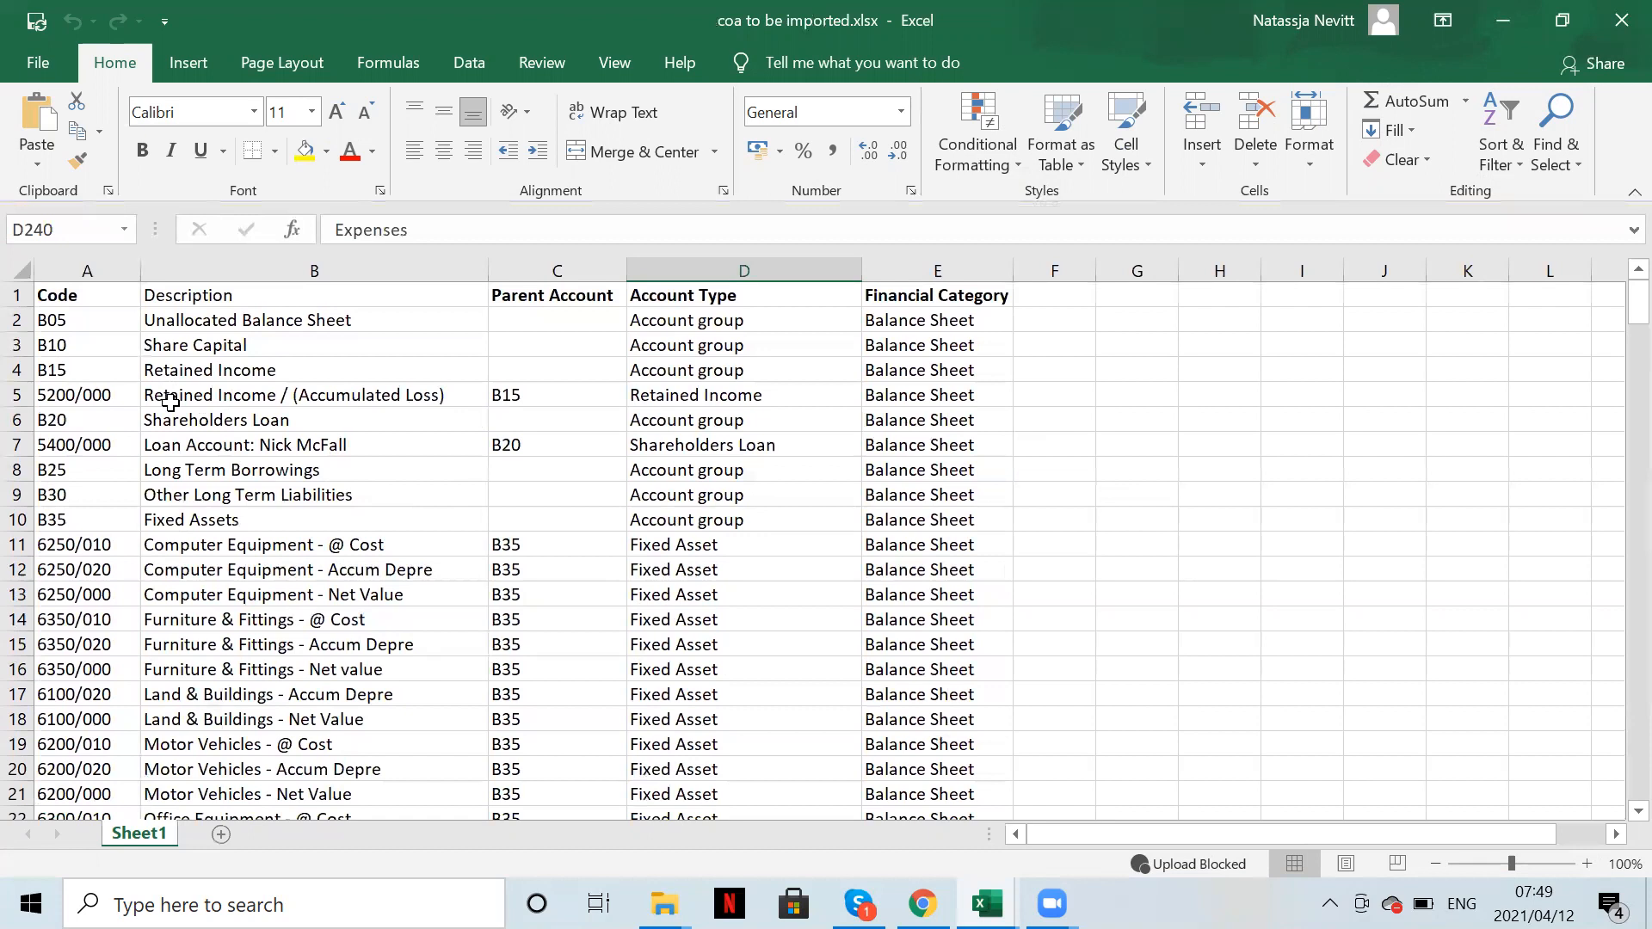
left_click(16, 295)
left_click(137, 157)
left_click(138, 157)
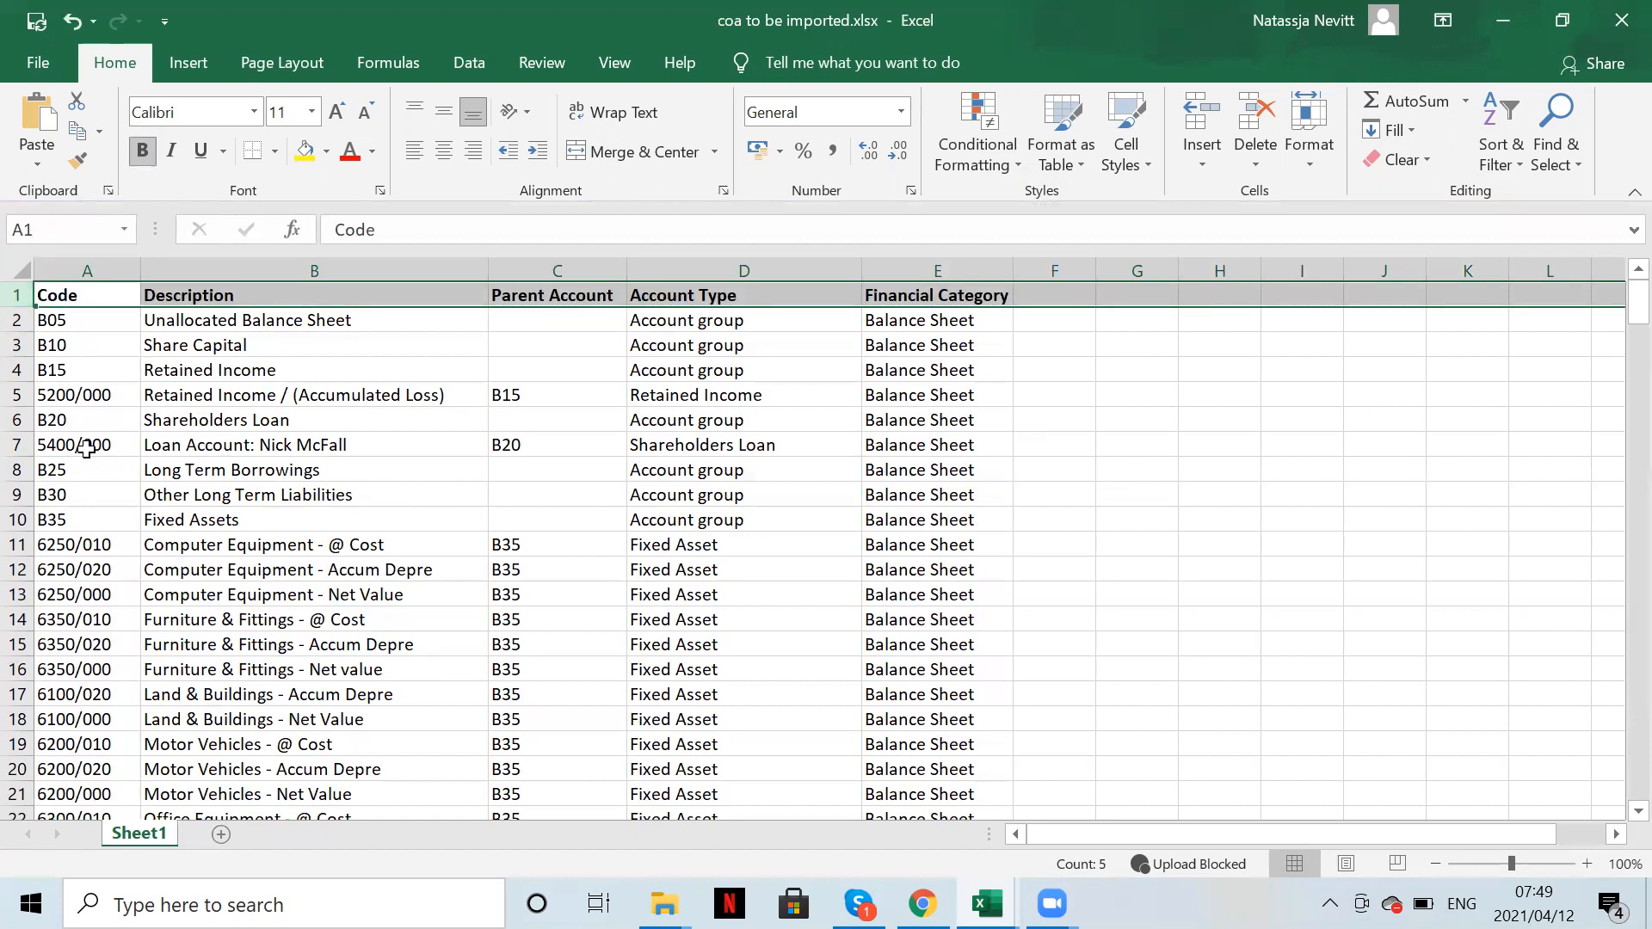
- Review the Code, Description, Parent Account, Account Type and Financial Category columns of the import sheet
left_click(168, 443)
left_click(108, 303)
left_click(219, 295)
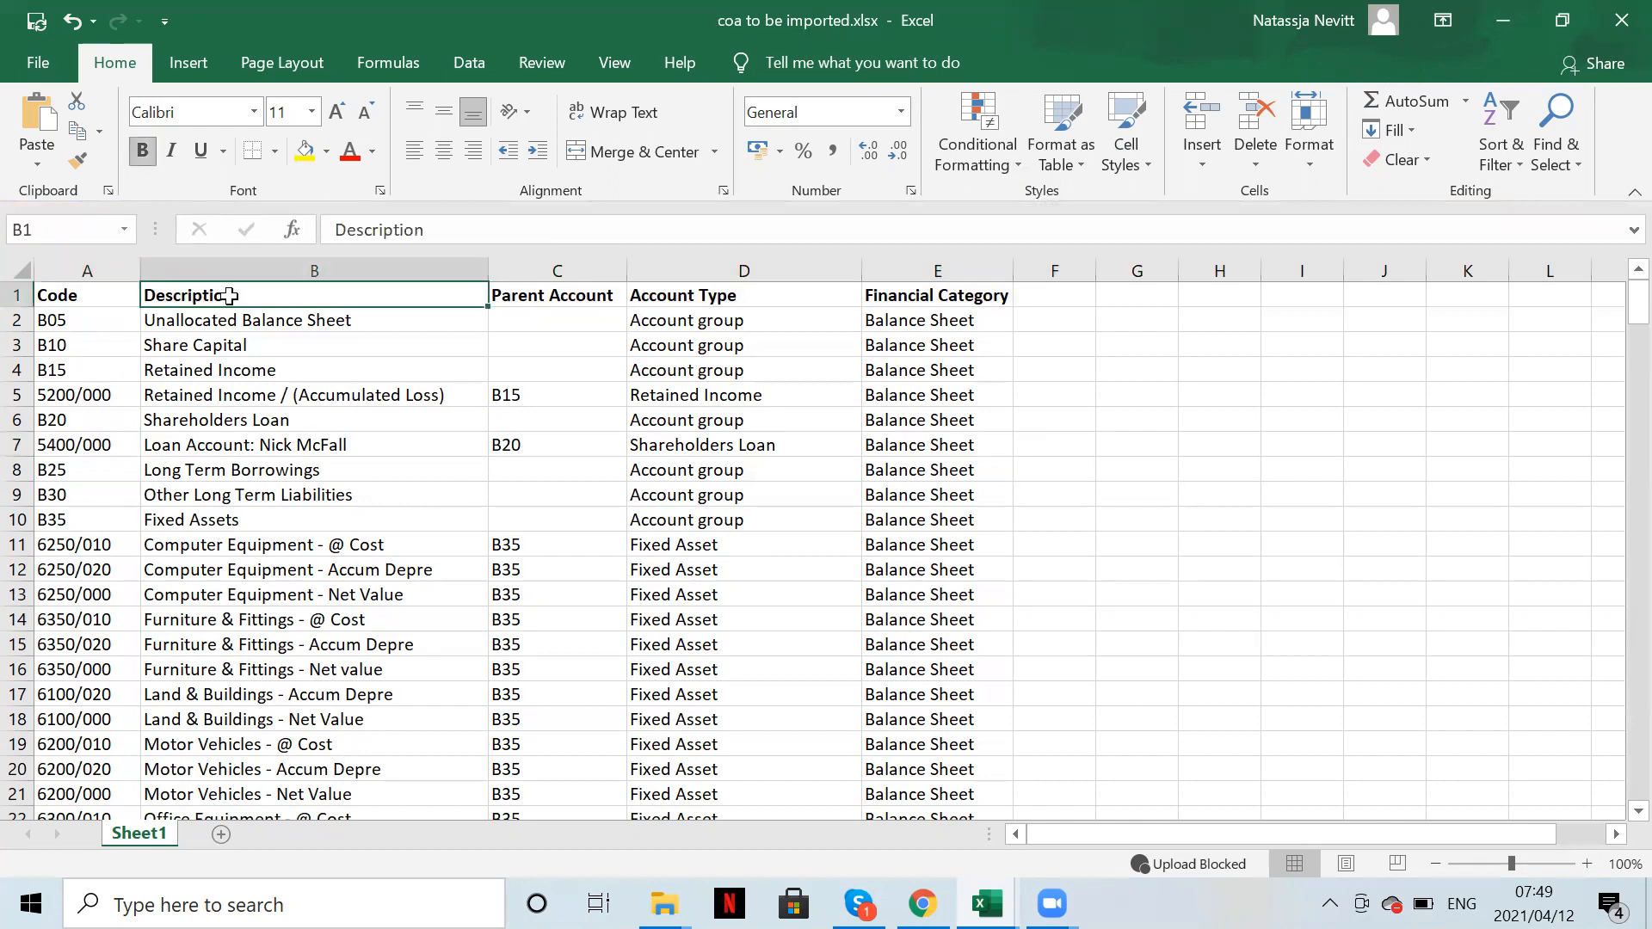
left_click(526, 291)
left_click(757, 313)
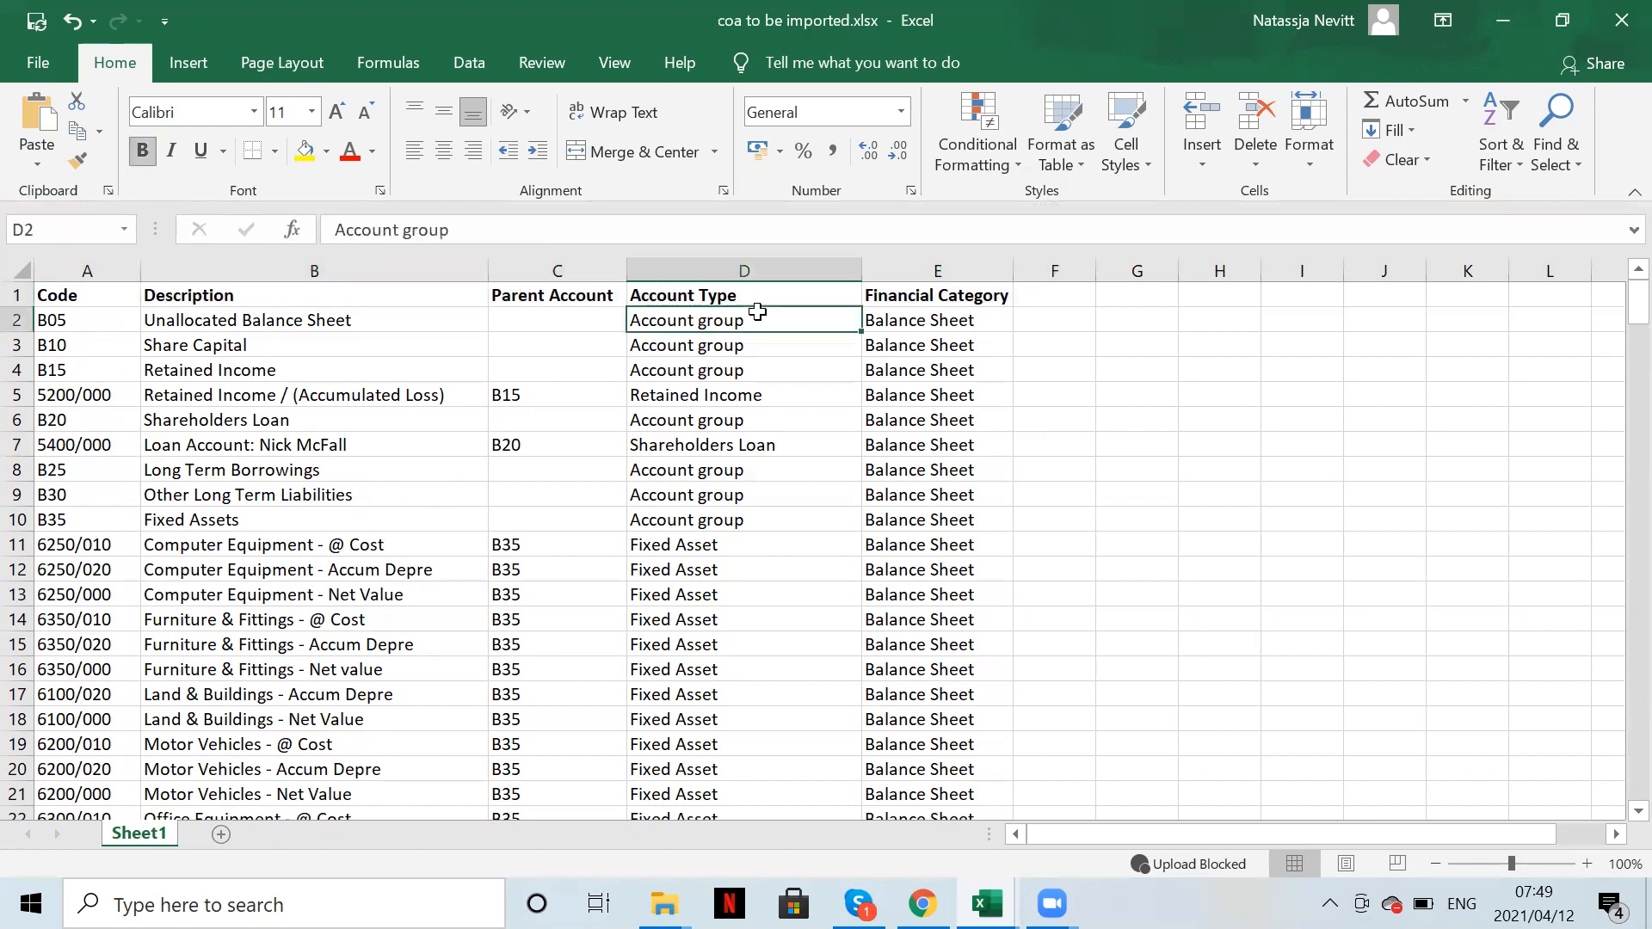
left_click(906, 319)
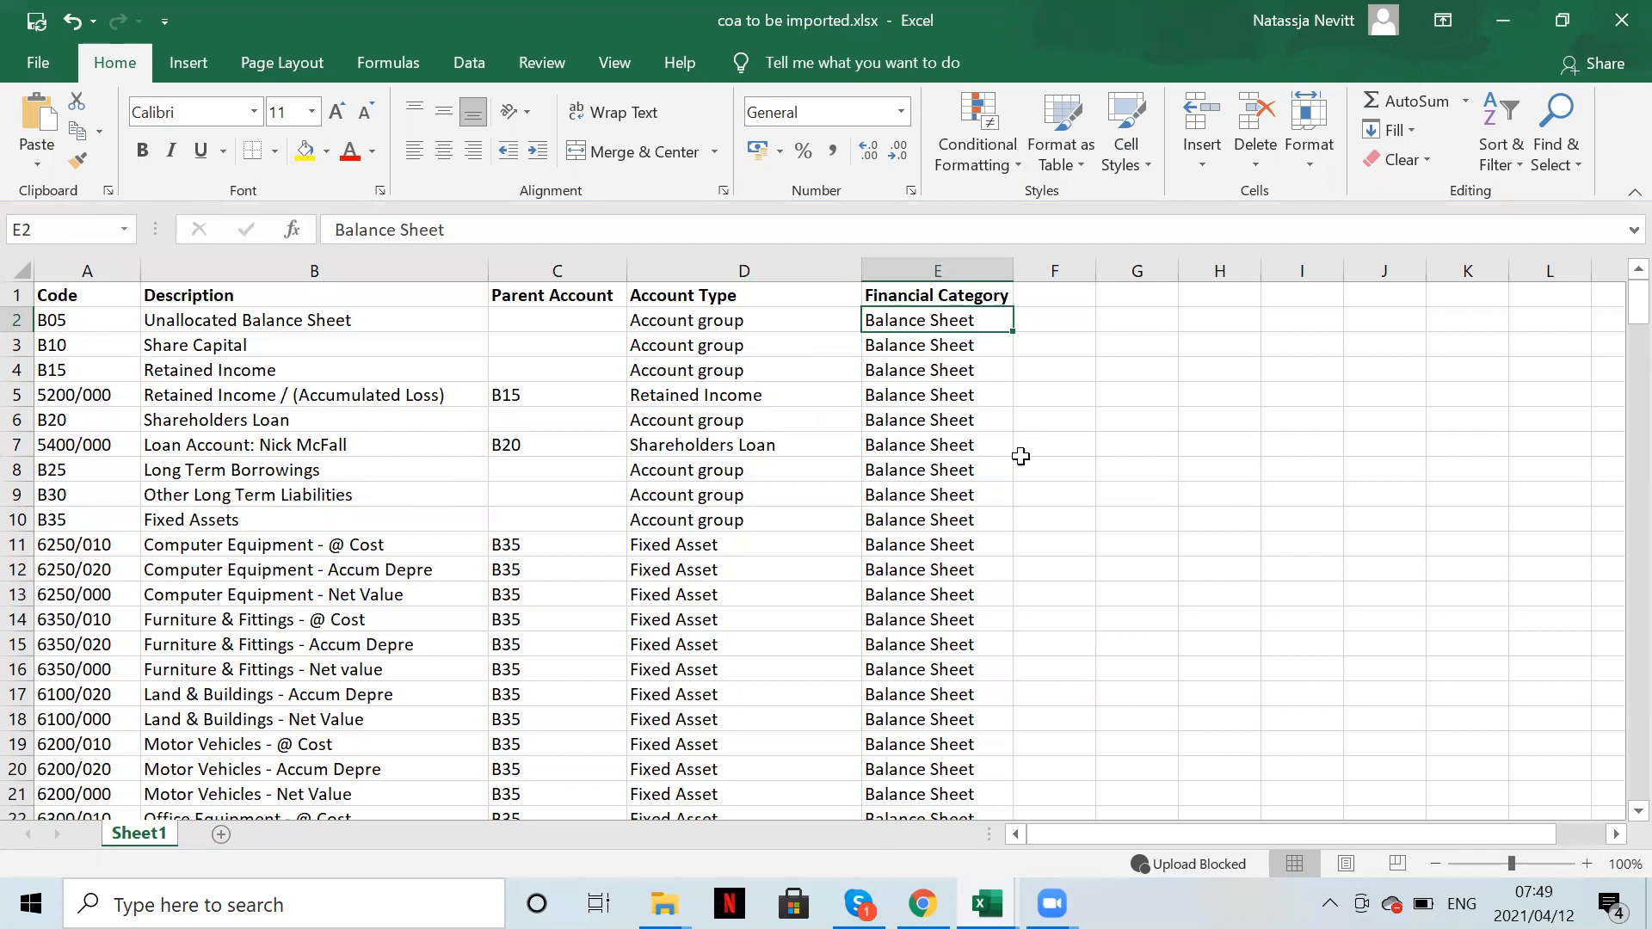
scroll(1215, 536, "down", 2)
scroll(1205, 577, "up", 1)
- In Copy of GL Account.xlsx, select the codes and descriptions of the fixed asset accounts from 6250/010 to 6600/000 (A12:B28)
mouse_move(986, 904)
left_click(848, 796)
scroll(612, 661, "up", 1)
scroll(613, 662, "down", 1)
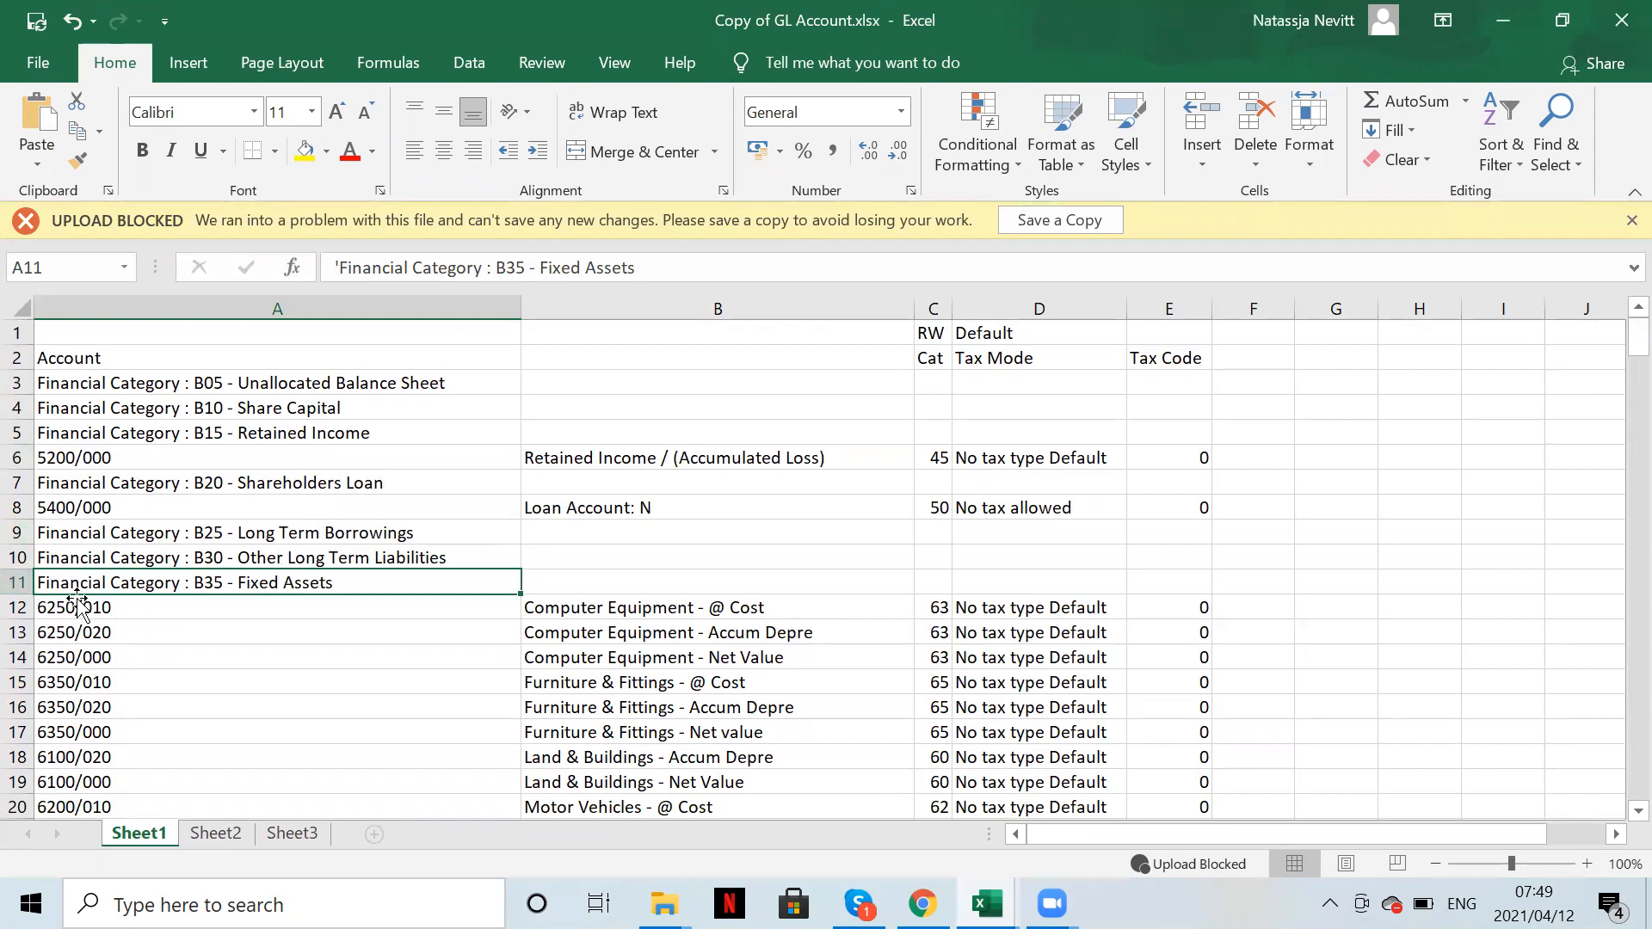
left_click_drag(435, 633, 694, 607)
left_click_drag(694, 759, 689, 798)
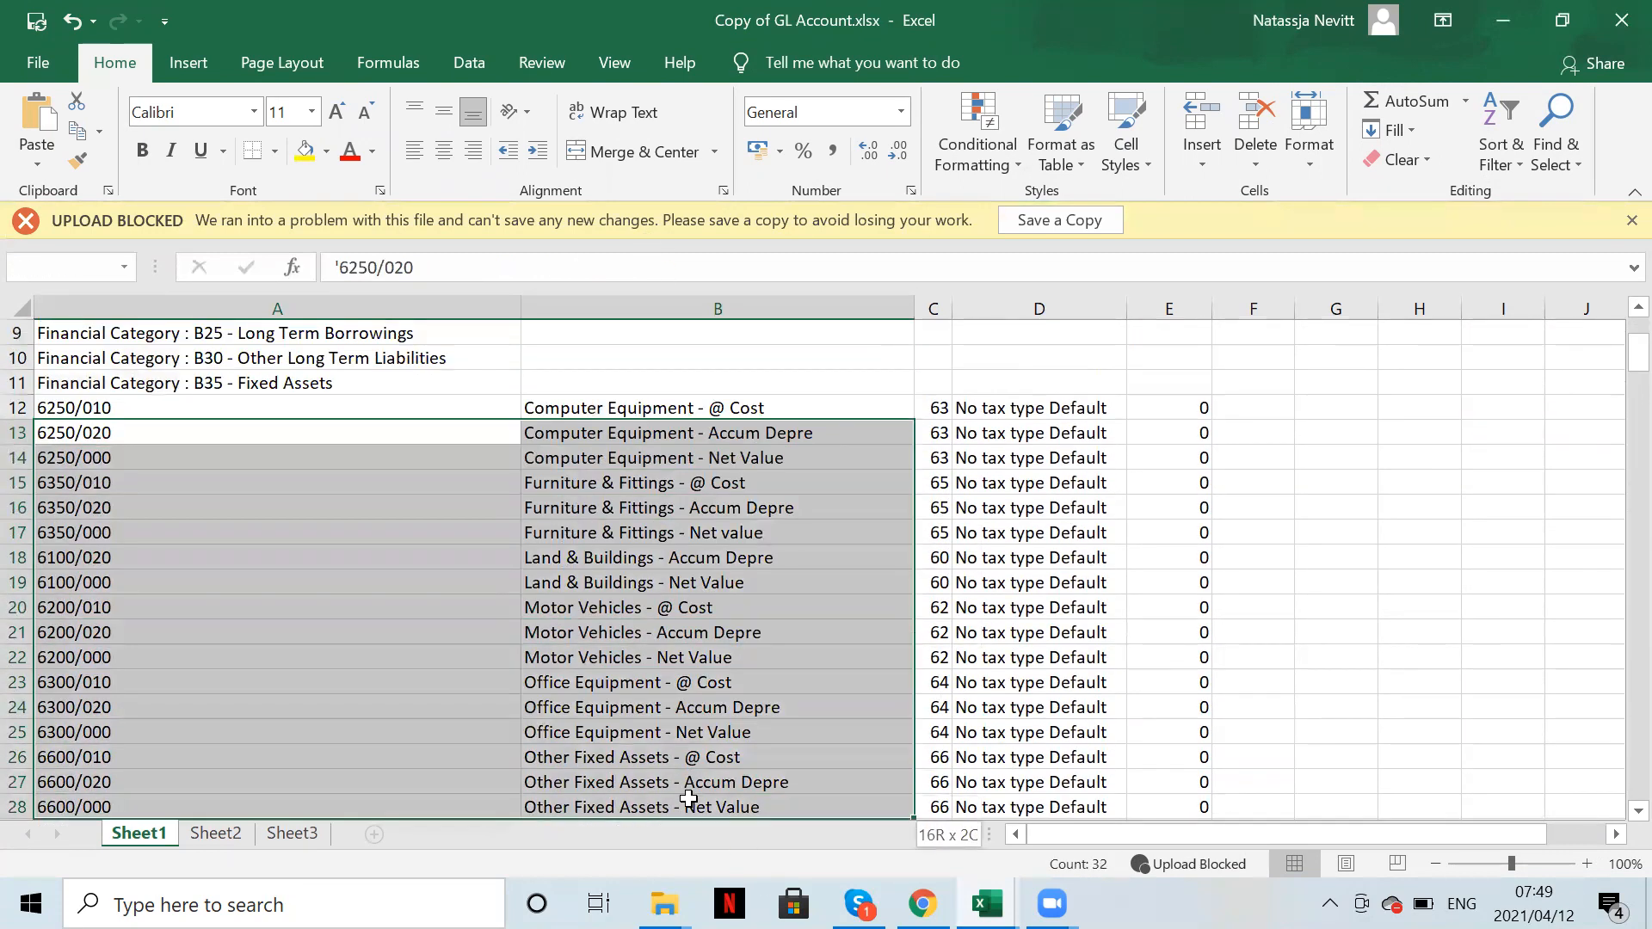
left_click_drag(234, 405, 693, 807)
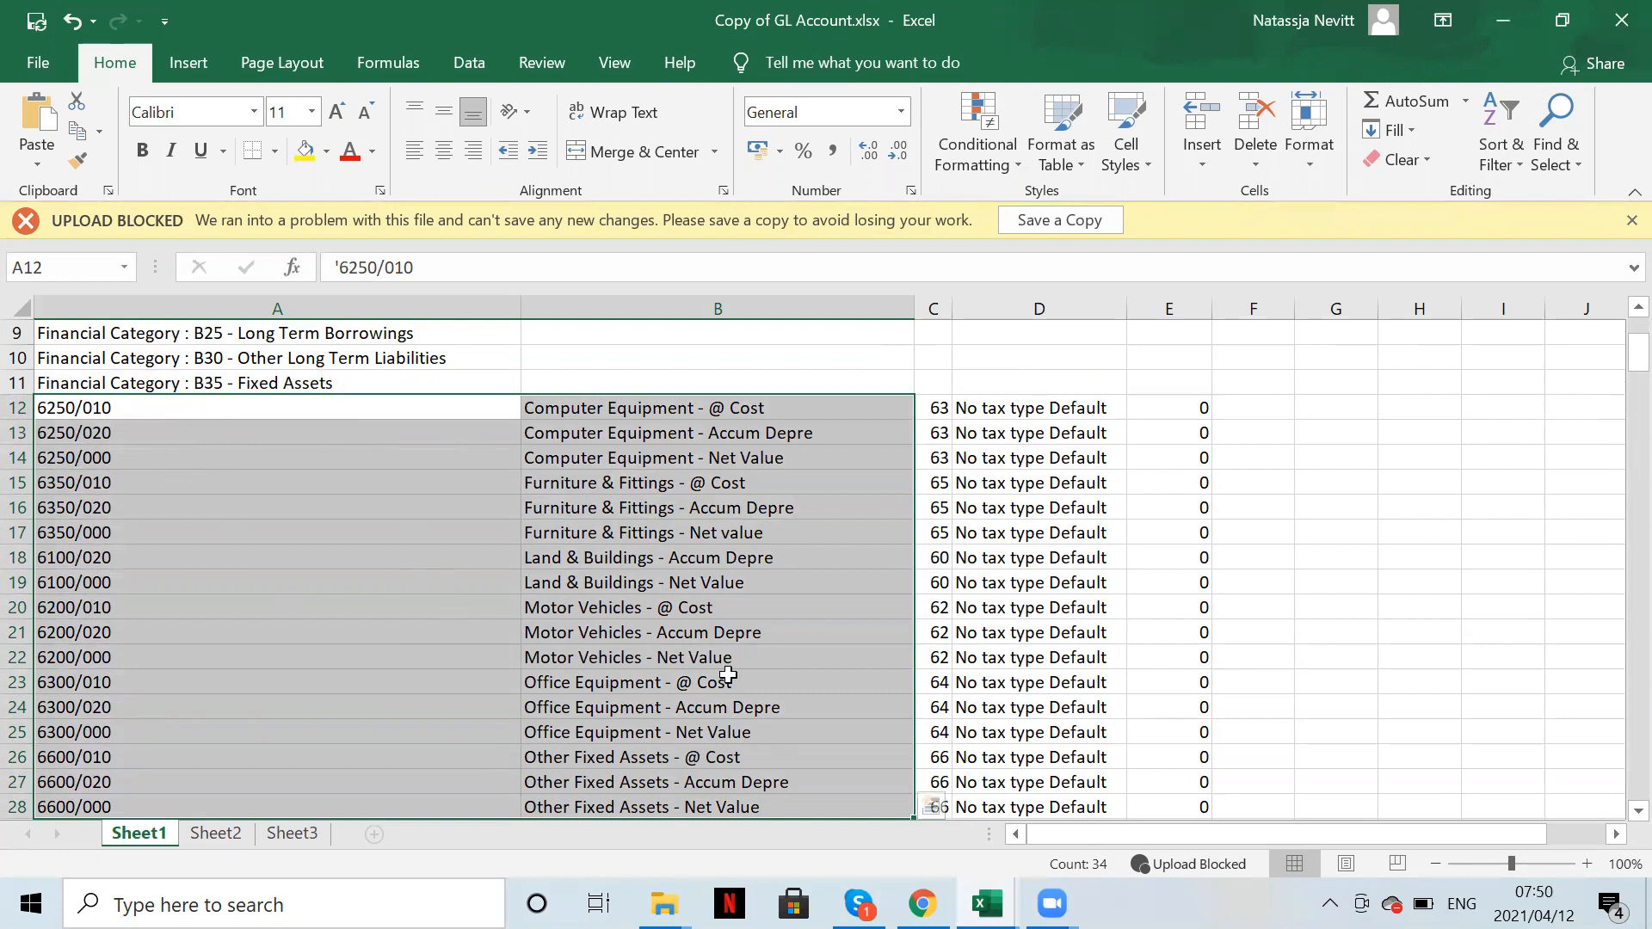
- In coa to be imported.xlsx, inspect the code, description, account type and financial category of the Fixed Assets group row
mouse_move(987, 903)
left_click(1123, 796)
left_click(105, 397)
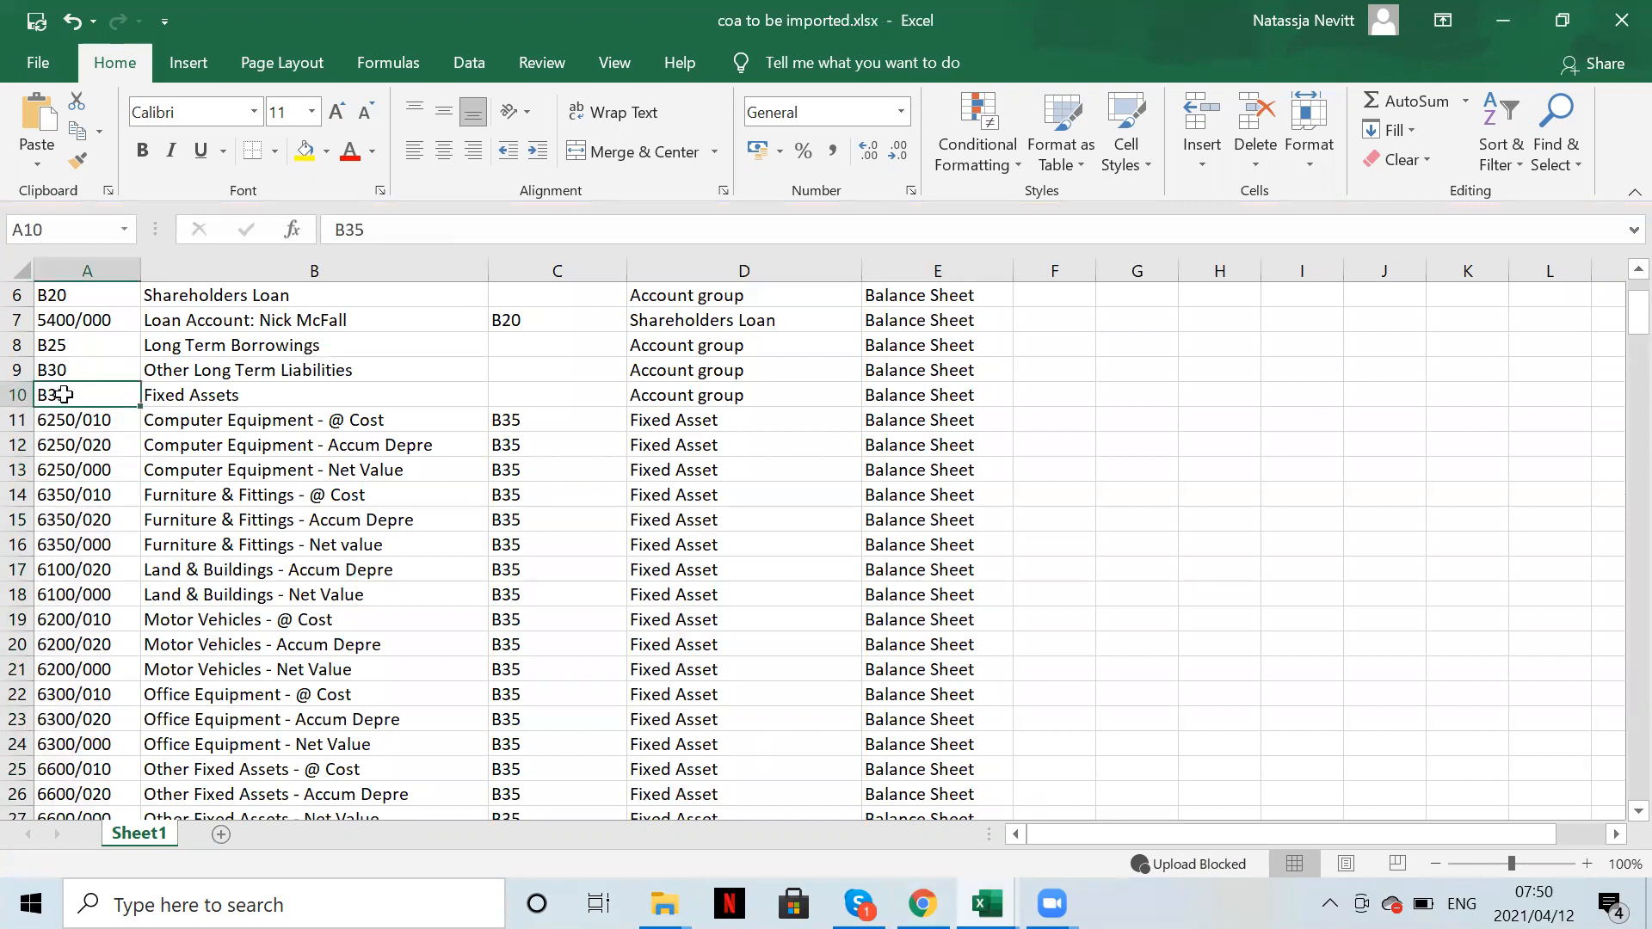
left_click(199, 400)
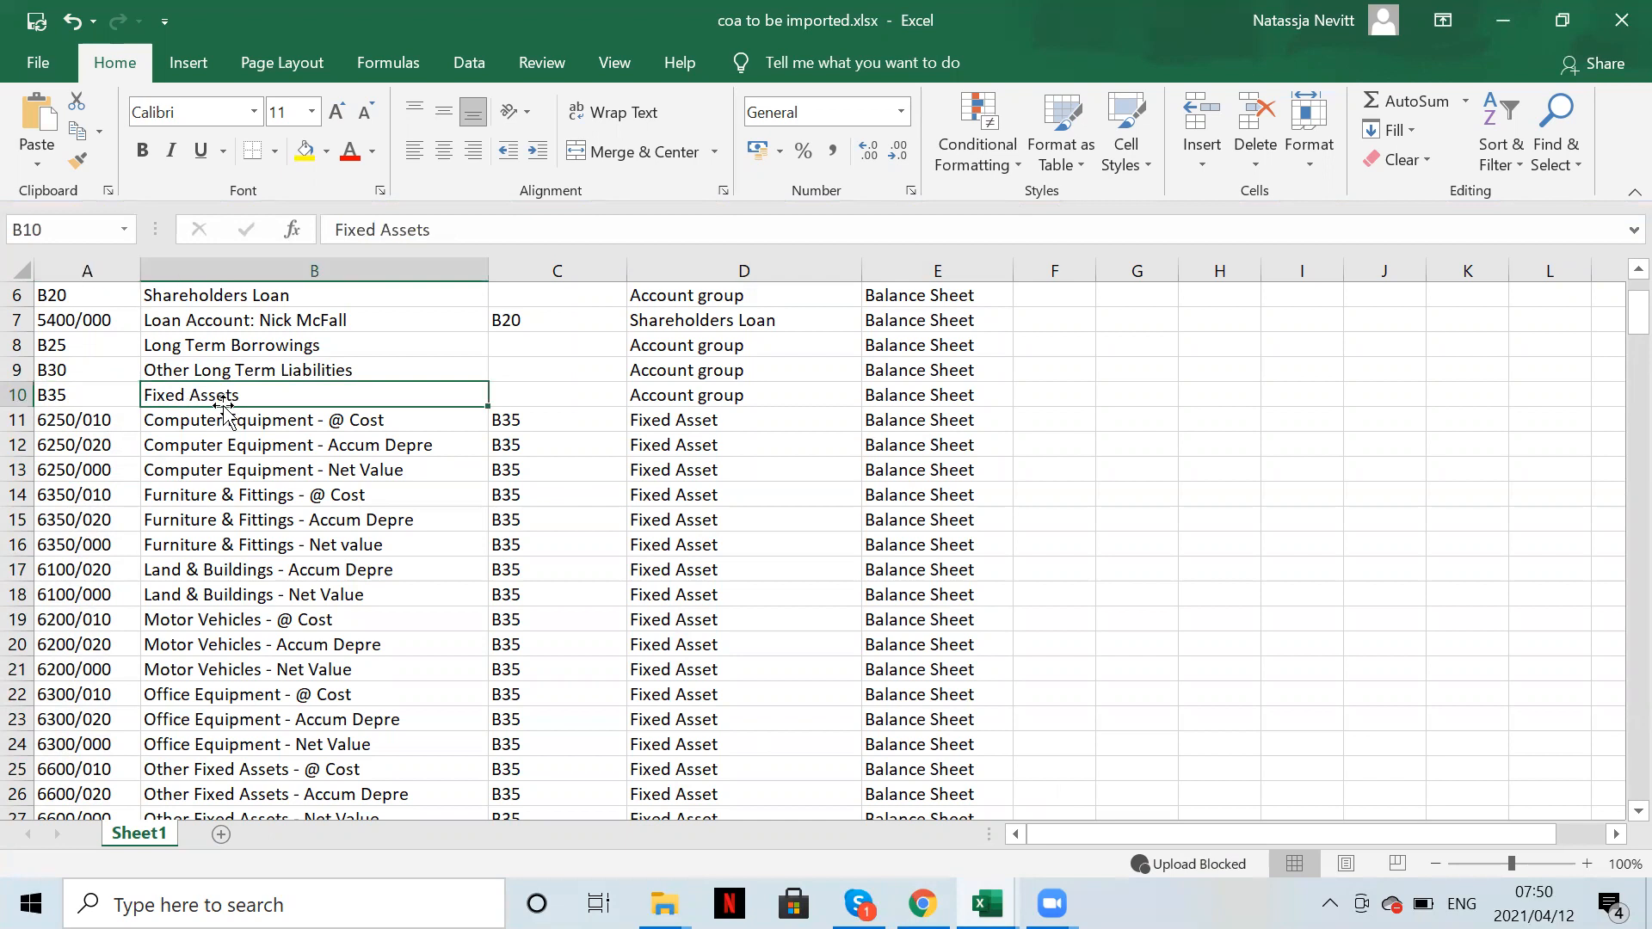
left_click(667, 397)
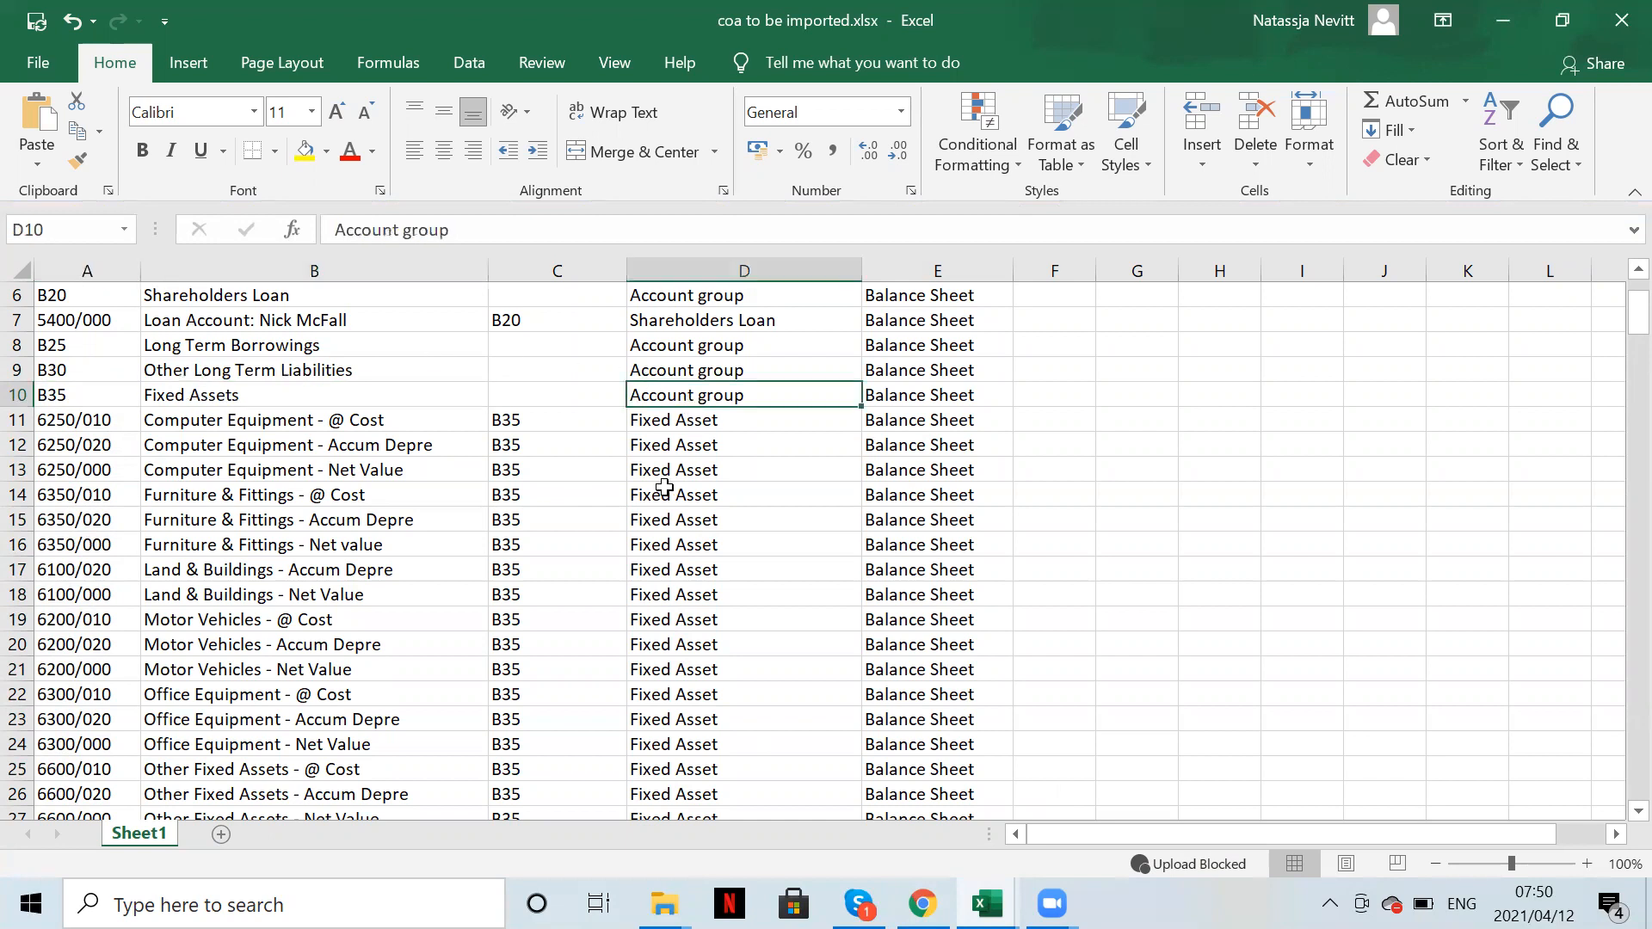
scroll(664, 487, "up", 2)
scroll(664, 487, "down", 1)
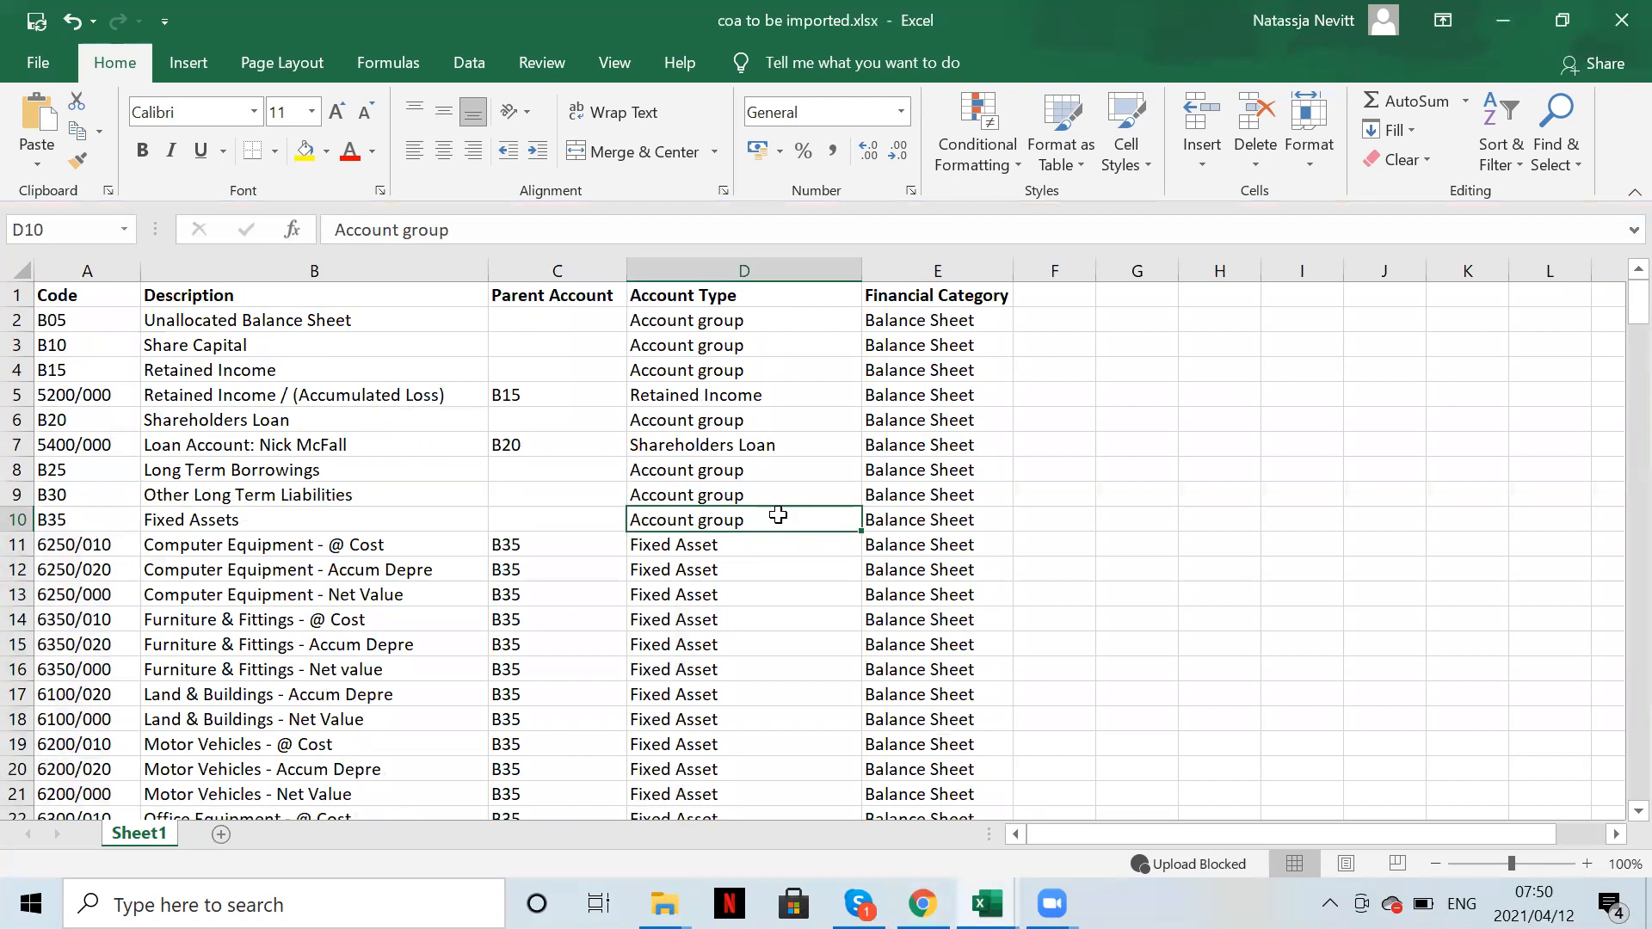
left_click(953, 519)
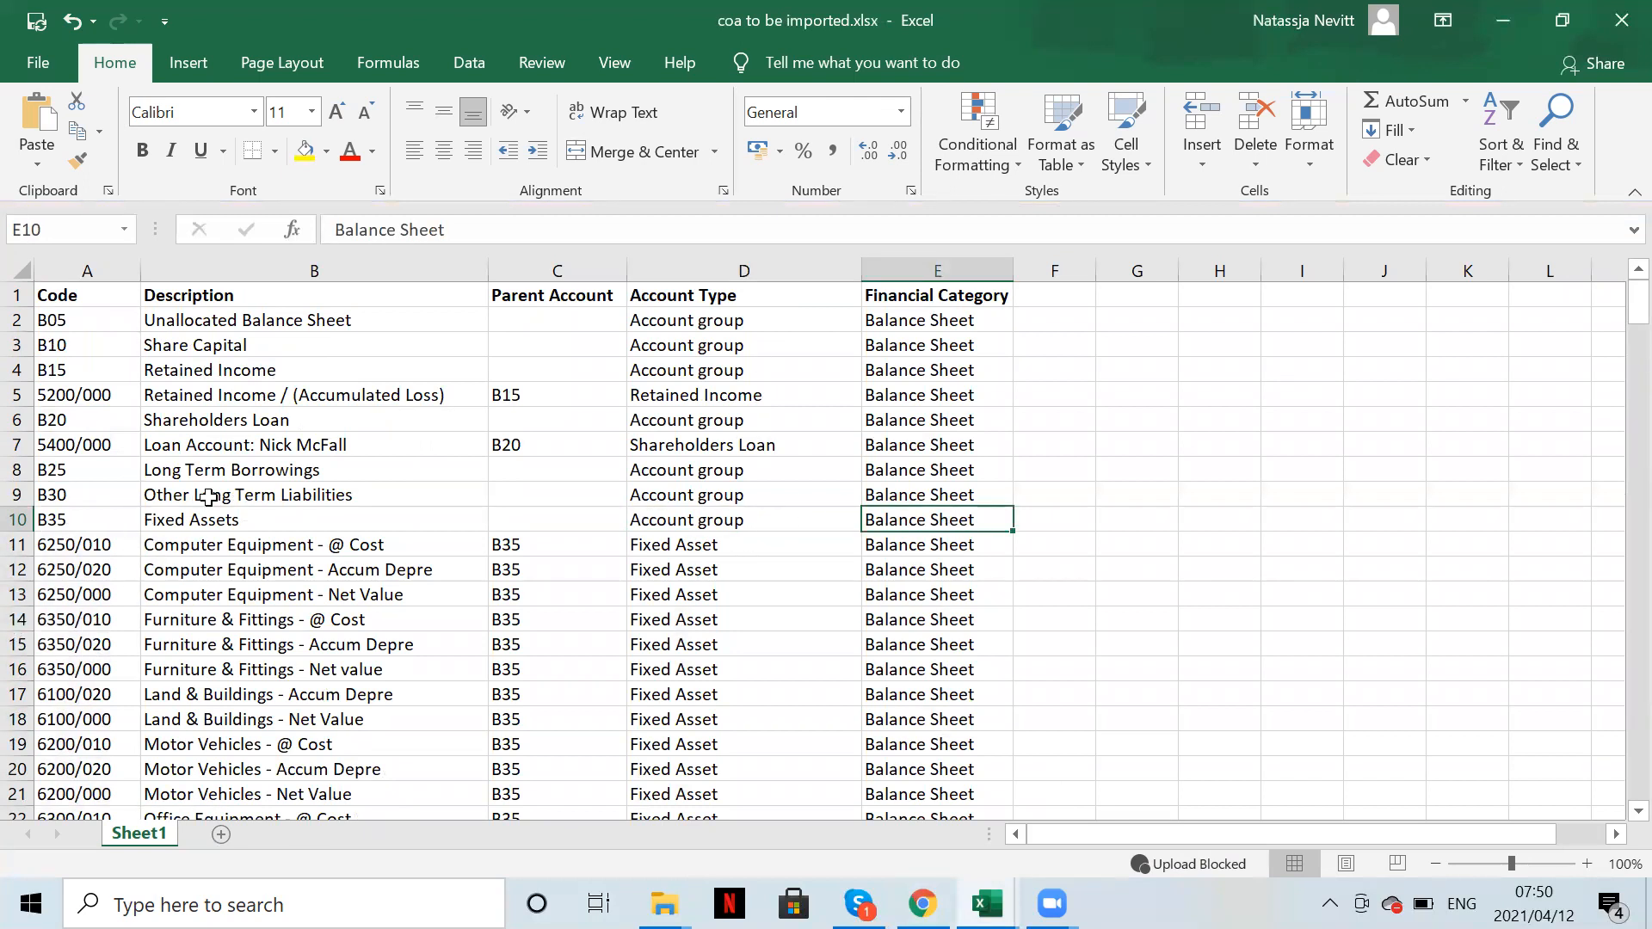
- Select the fixed asset codes and descriptions in A11:B27 and compare them with the list in Copy of GL Account.xlsx
scroll(284, 547, "down", 2)
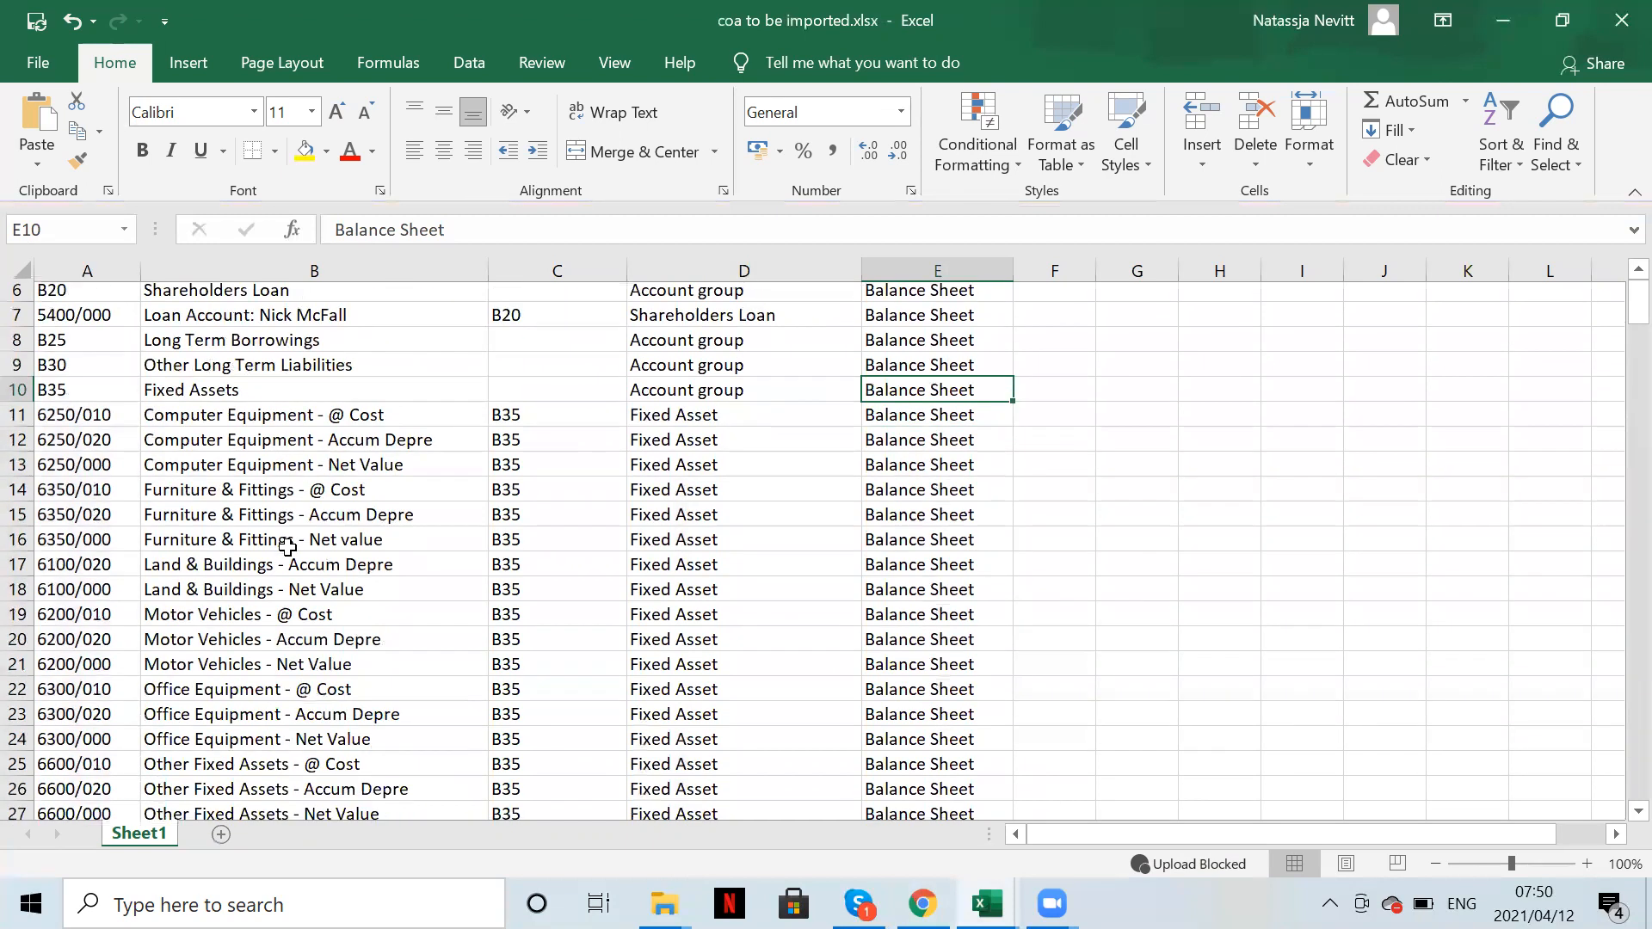
left_click_drag(43, 397, 287, 796)
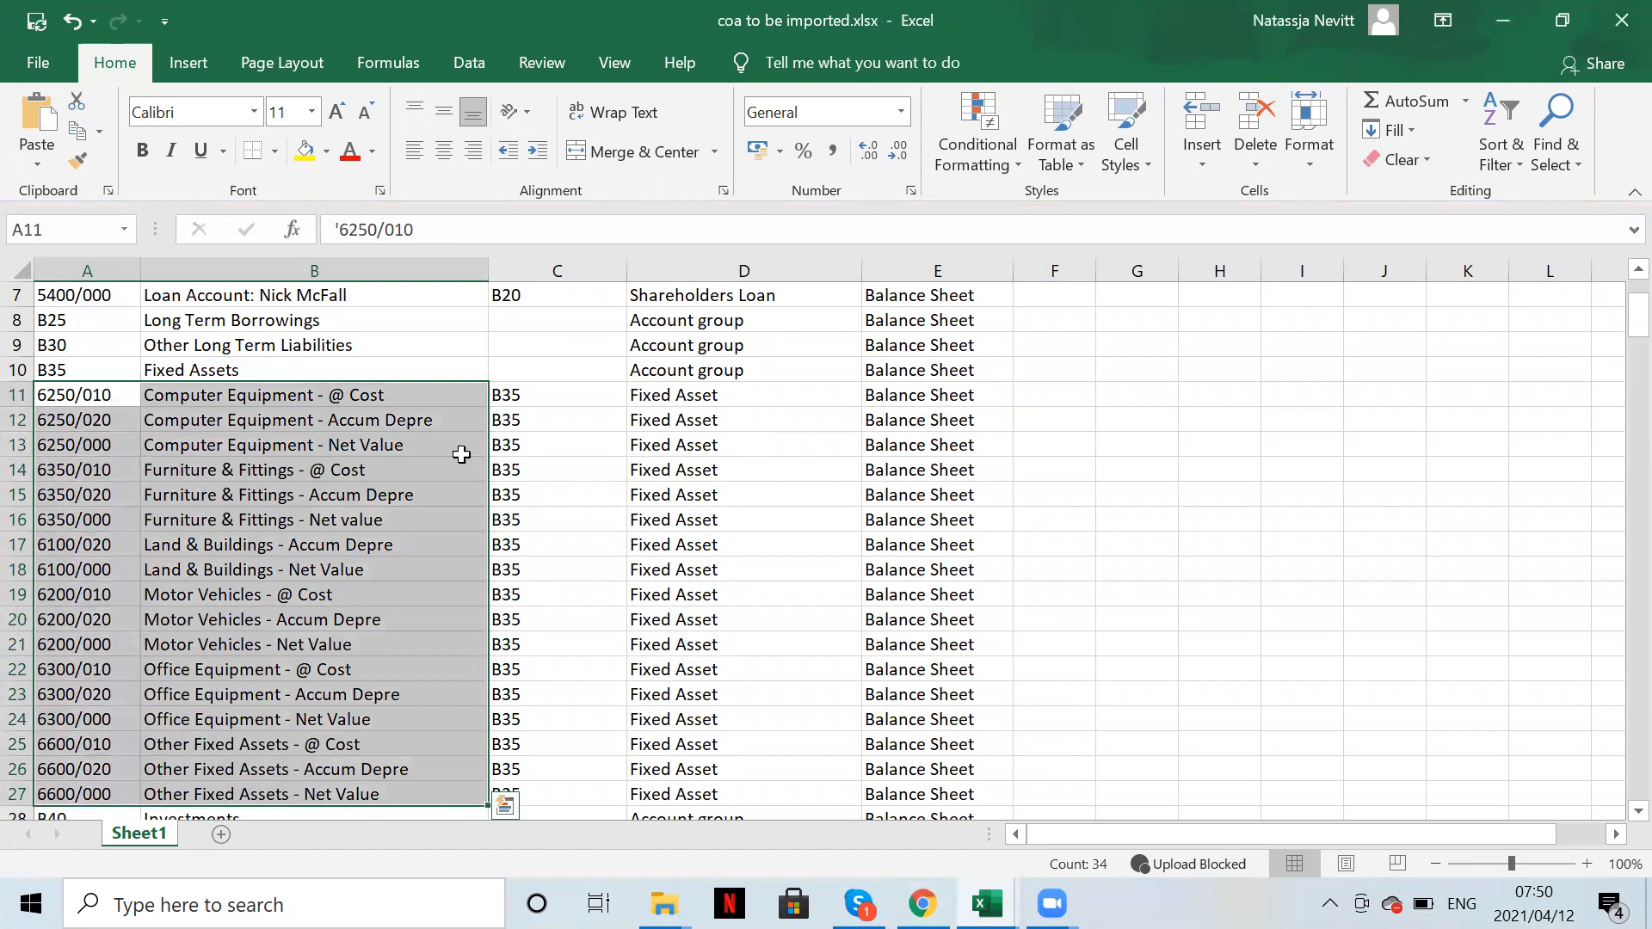
mouse_move(987, 904)
left_click(921, 778)
left_click(987, 903)
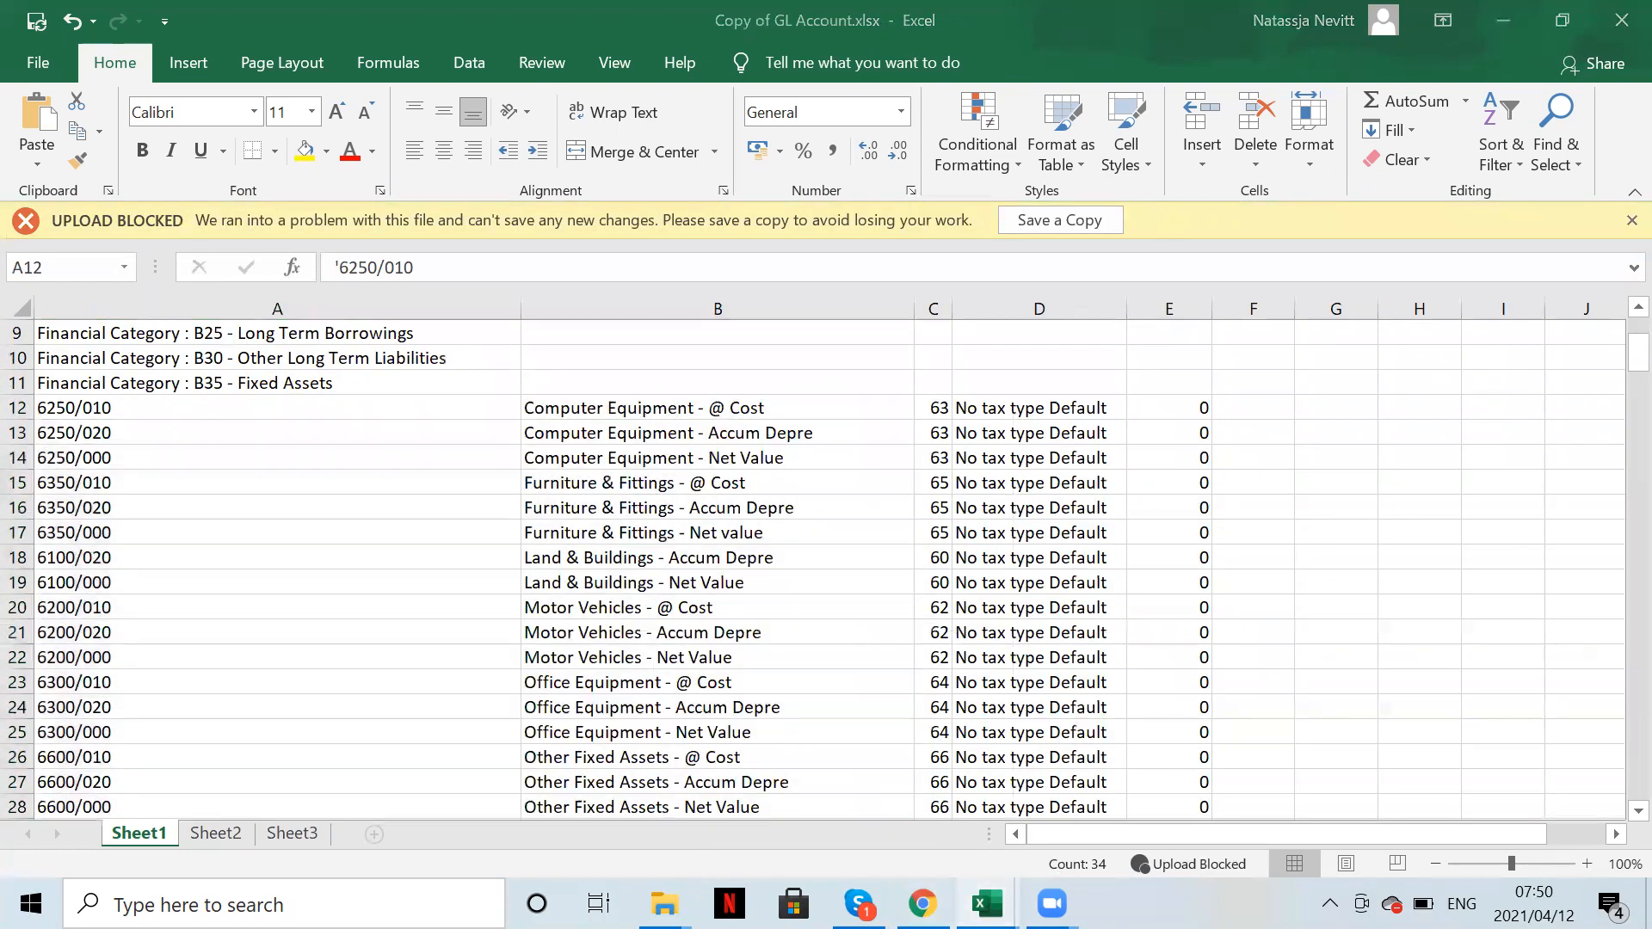
left_click(1085, 737)
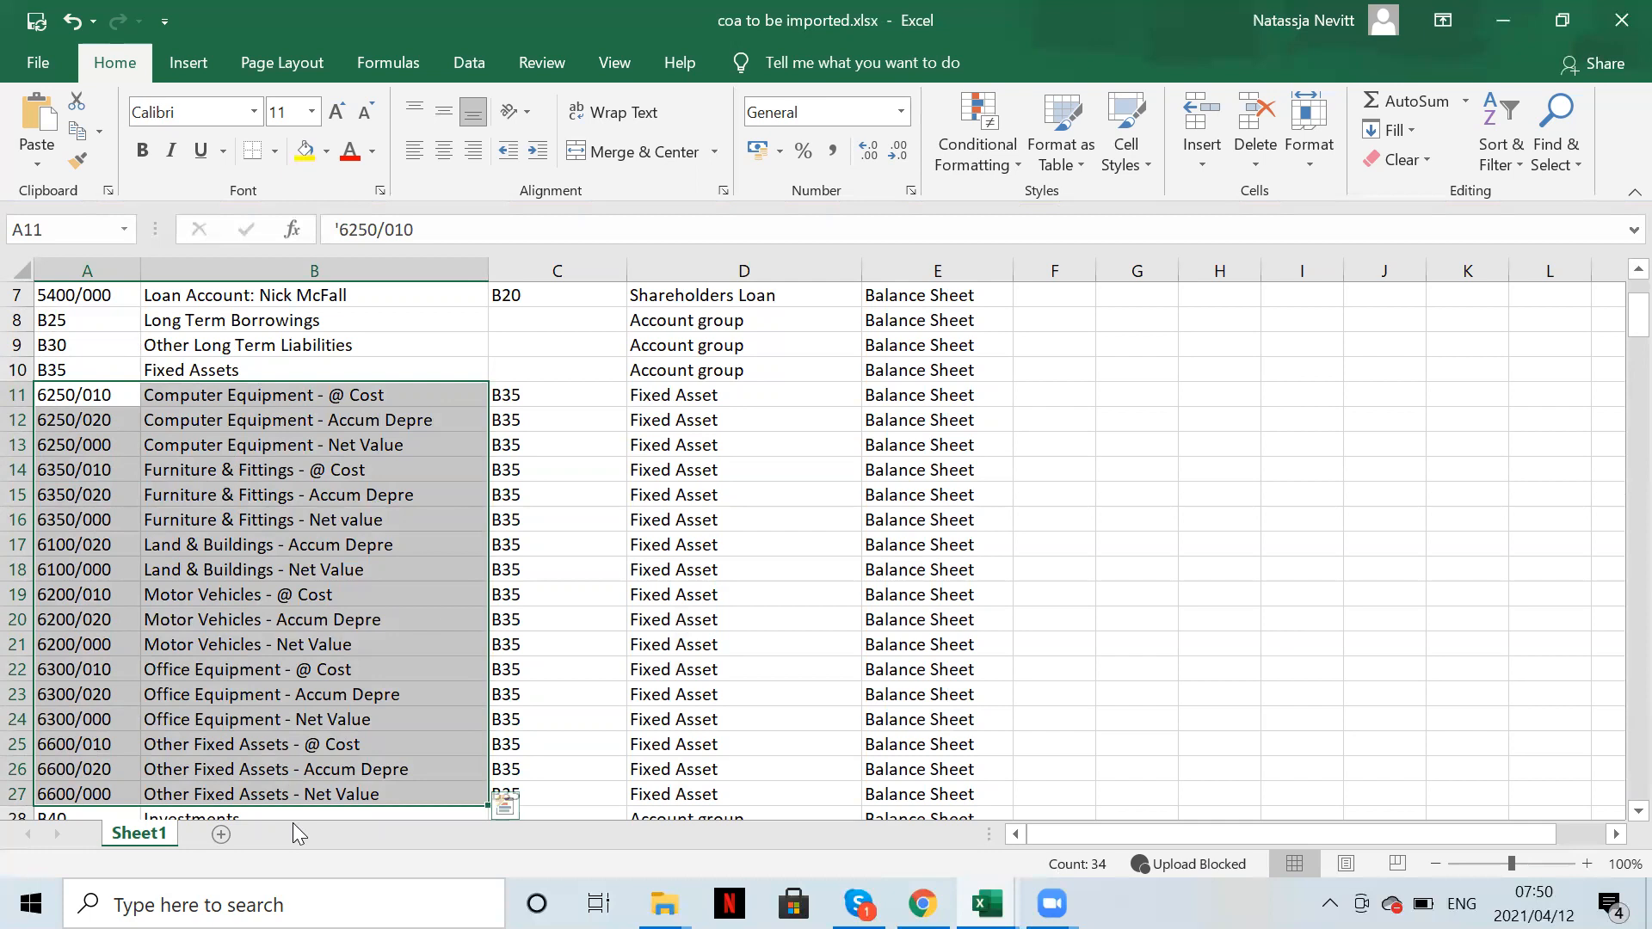
- Inspect the parent account, account type and financial category entries of the fixed asset rows in the import sheet
left_click_drag(528, 398, 544, 789)
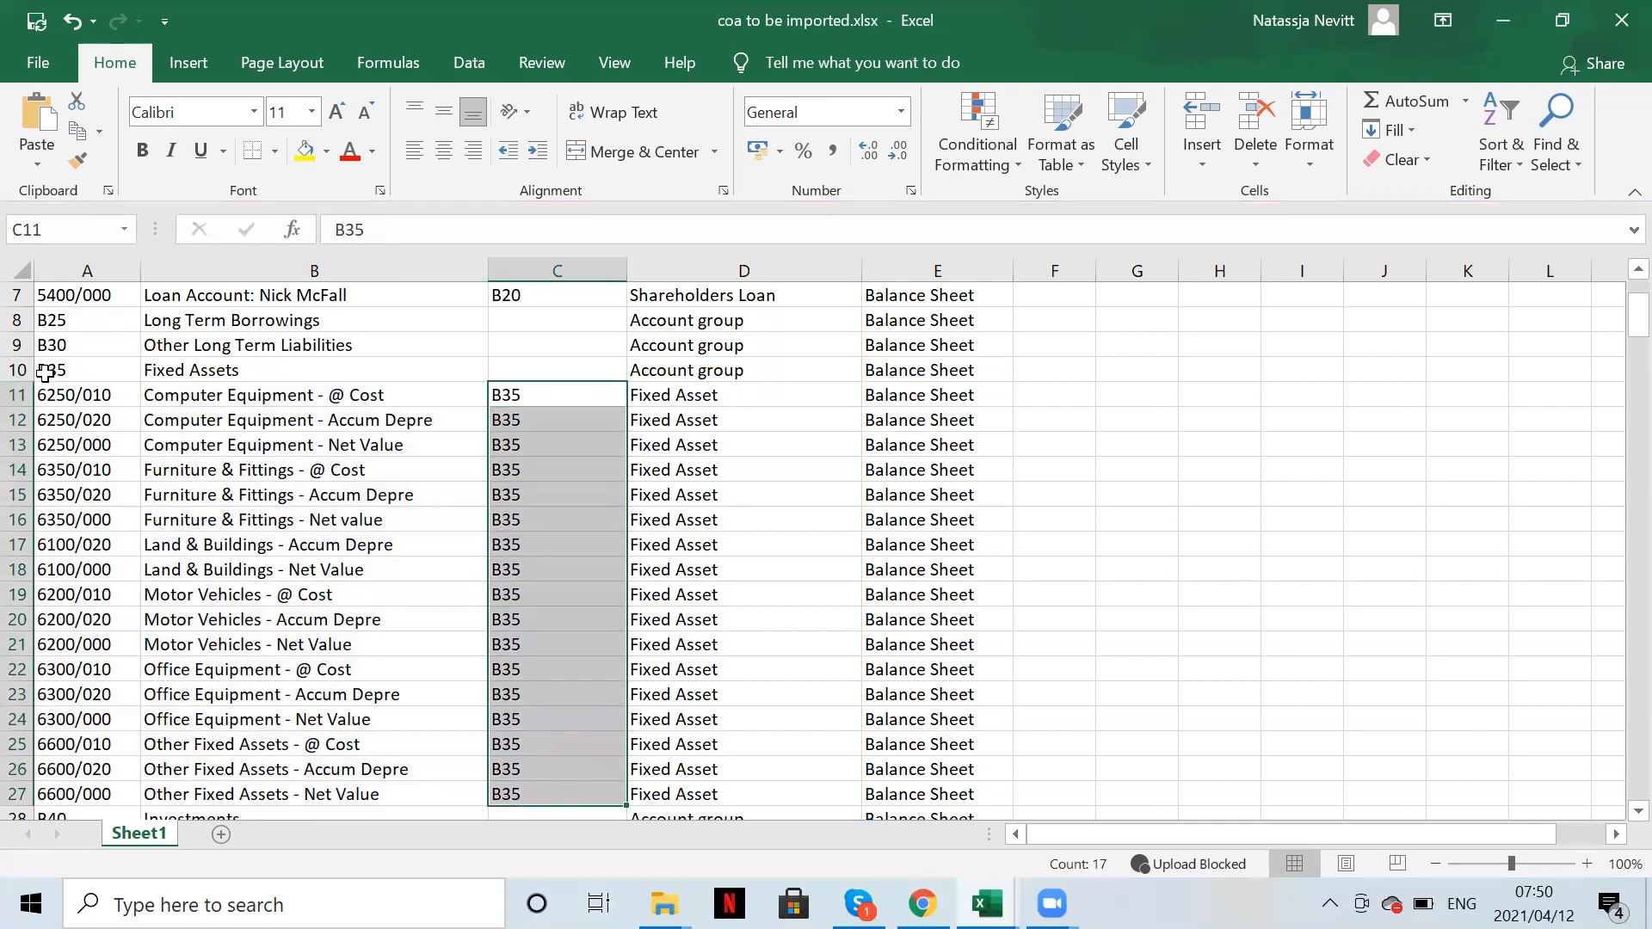
left_click_drag(722, 416, 726, 743)
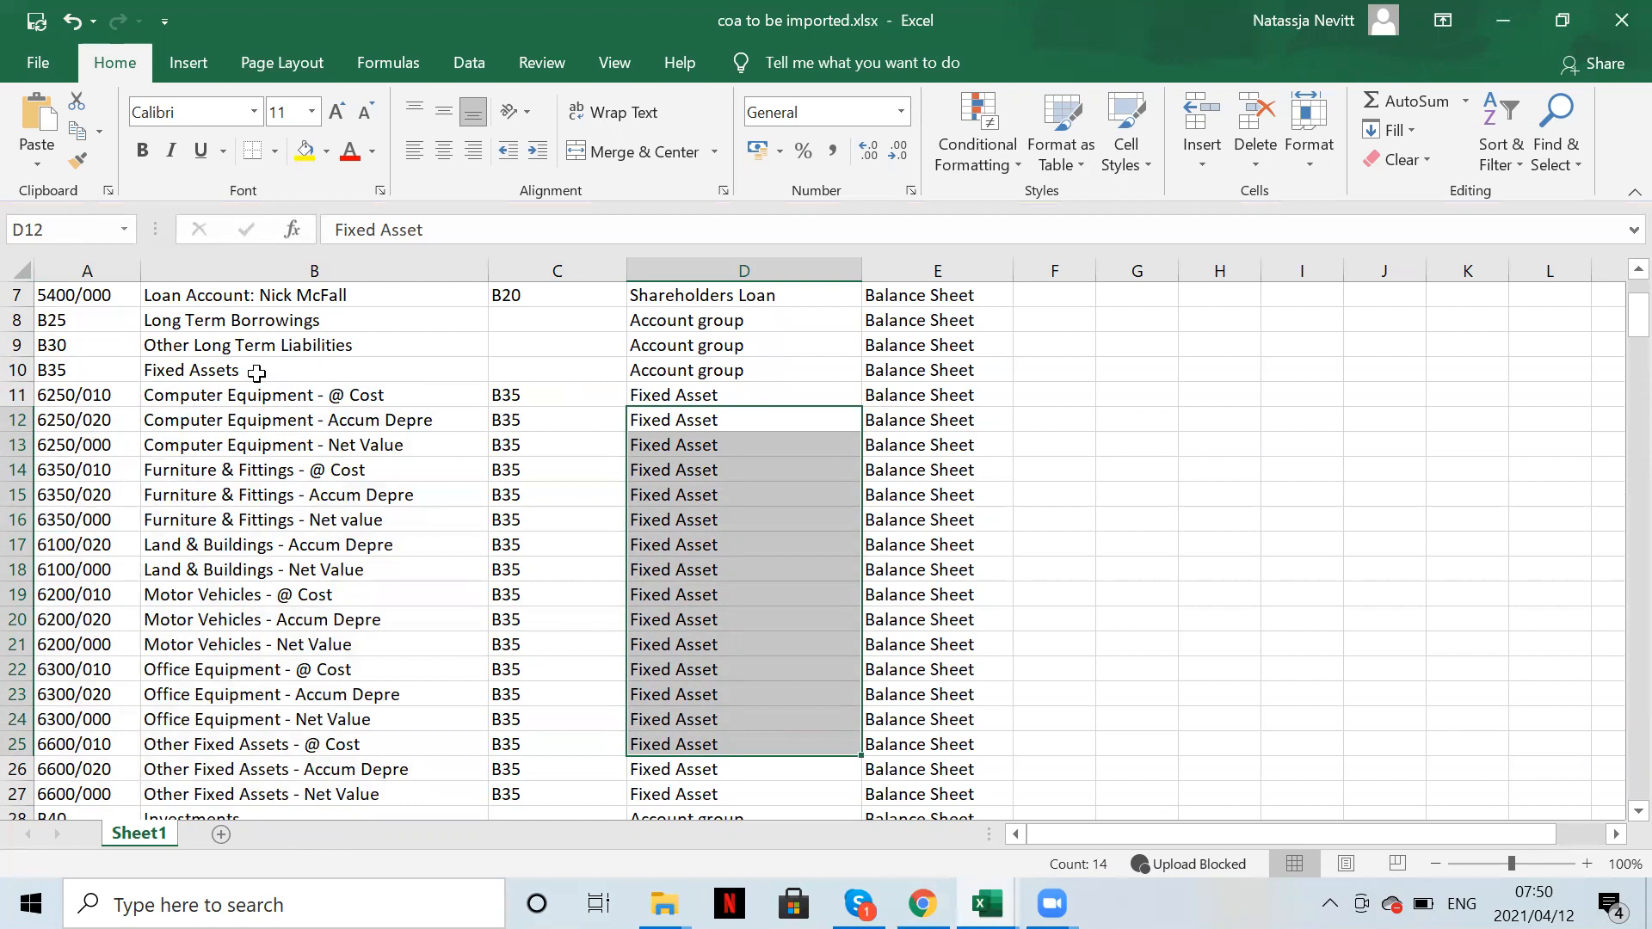
left_click(951, 494)
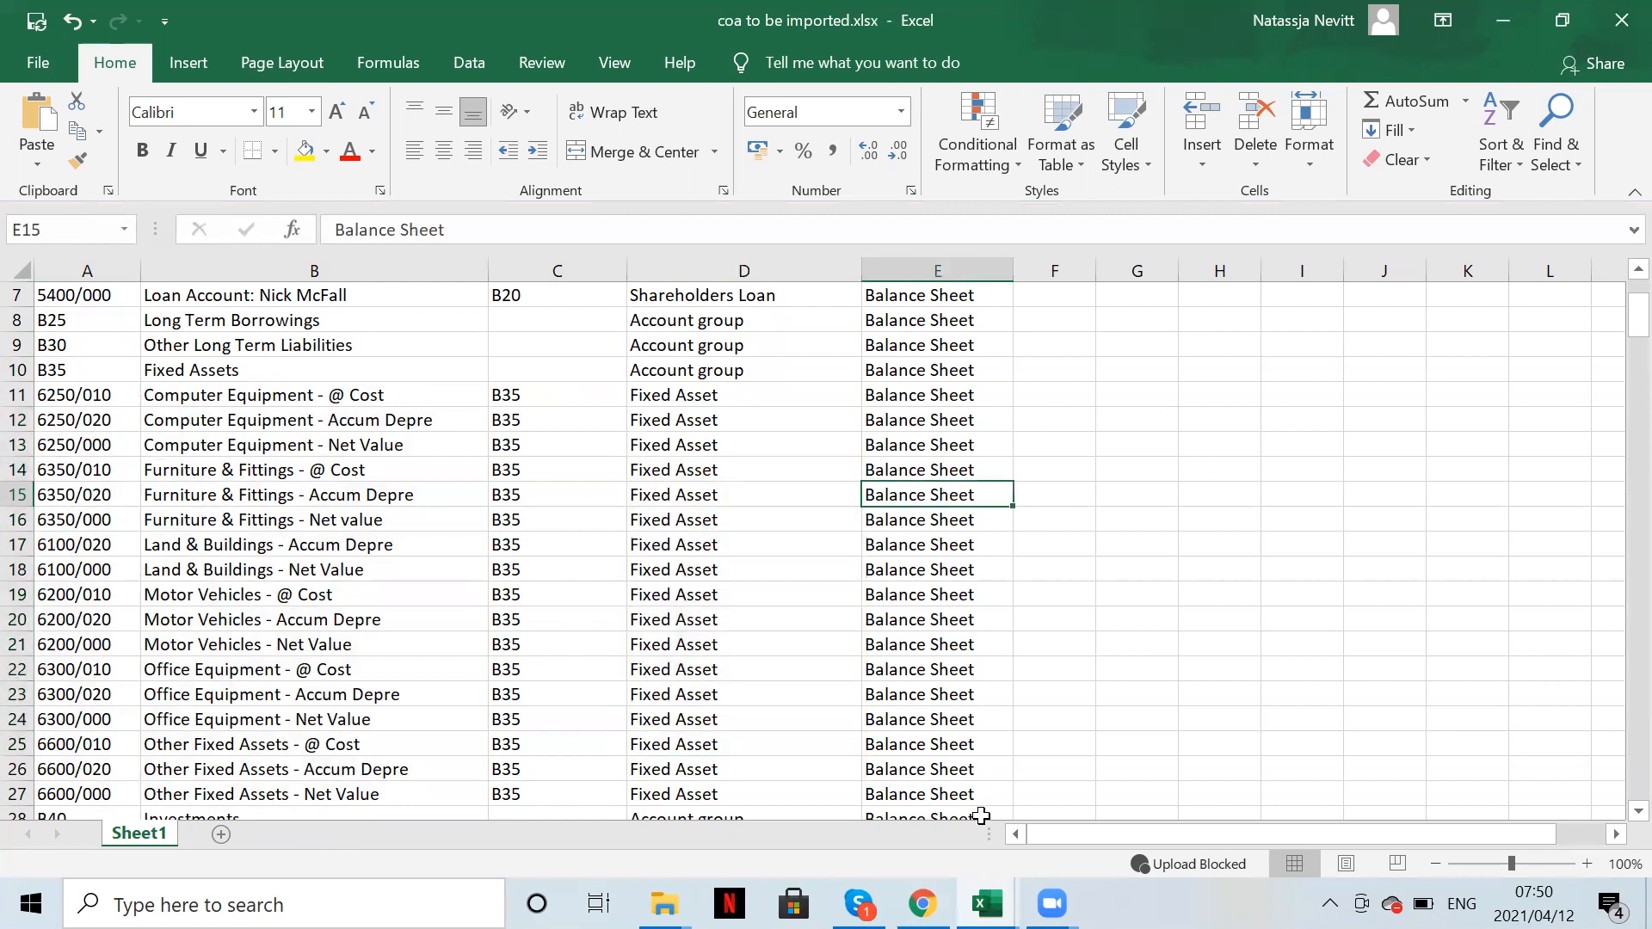
- Look through the remaining accounts in the import sheet, including the Income Statement sales accounts, and return to the header row
scroll(496, 635, "down", 4)
scroll(496, 634, "down", 7)
scroll(495, 634, "down", 6)
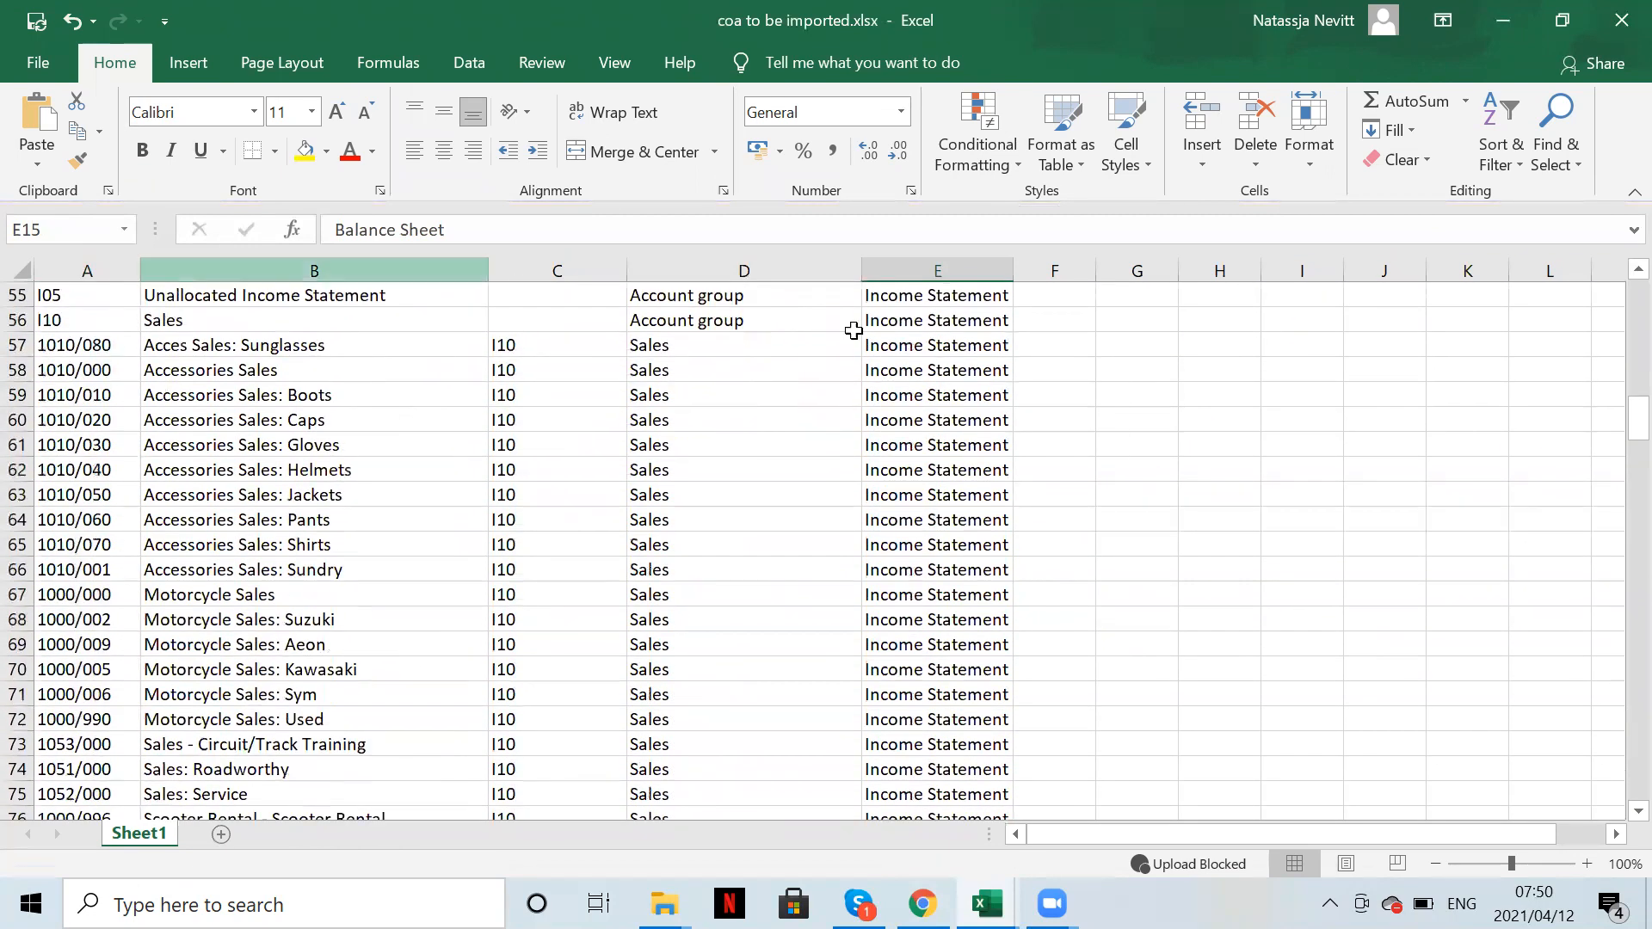
scroll(775, 708, "down", 4)
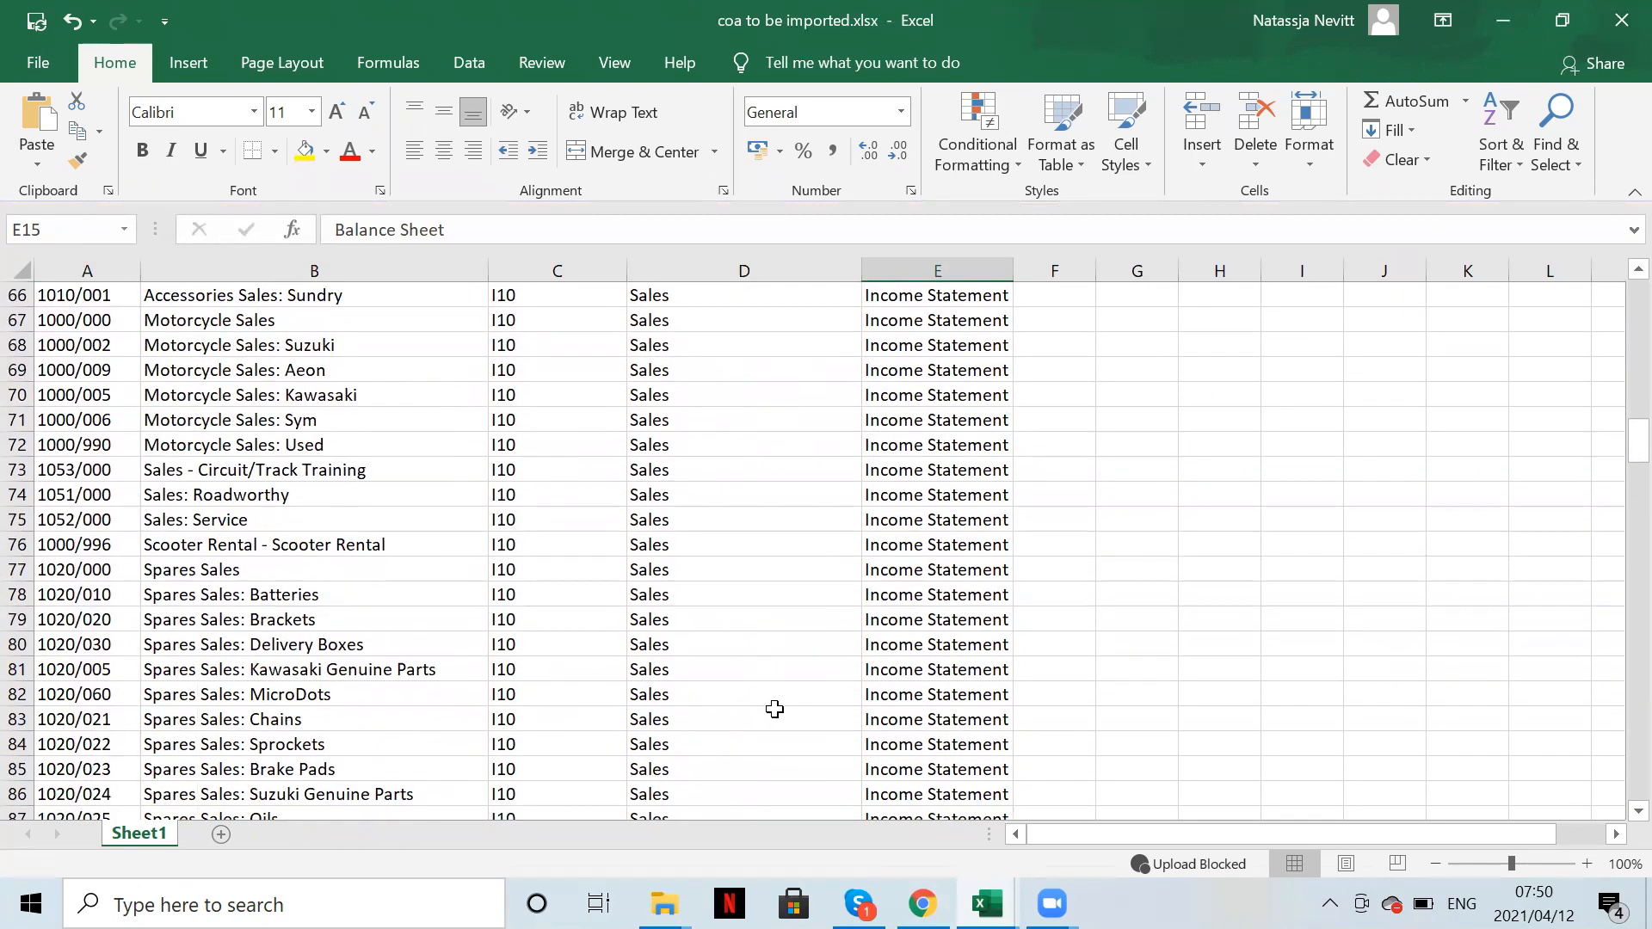
scroll(775, 708, "down", 4)
scroll(381, 594, "up", 2)
scroll(380, 594, "up", 20)
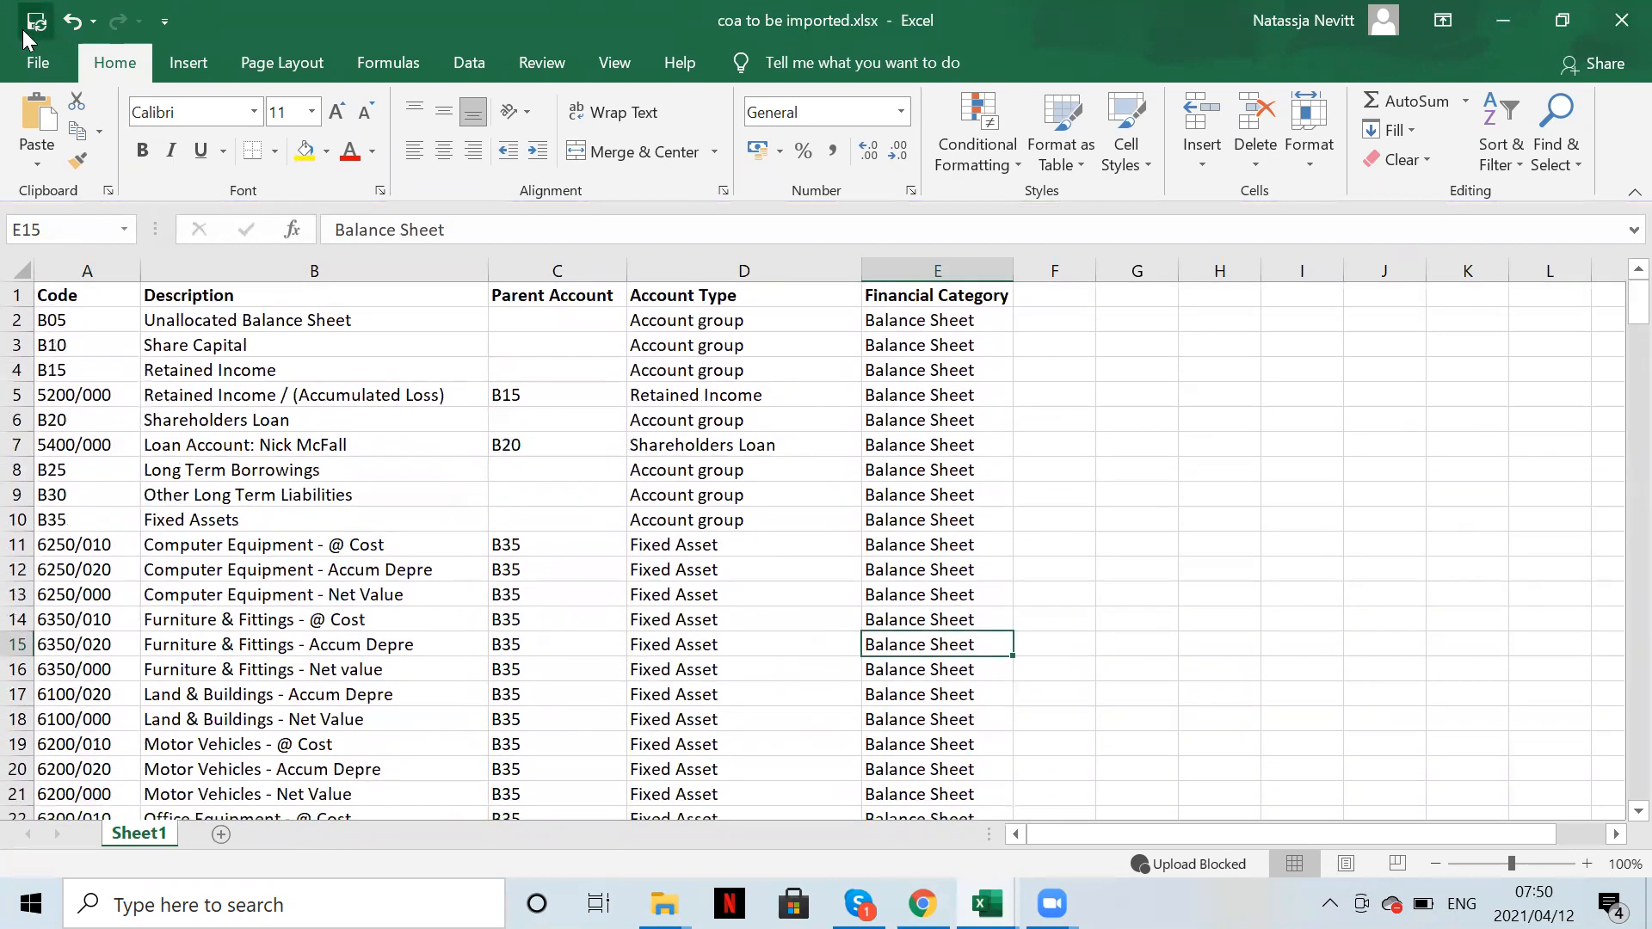
- Save the import workbook as coa to be imported.xlsx in the accountants forum folder and close it
left_click(41, 58)
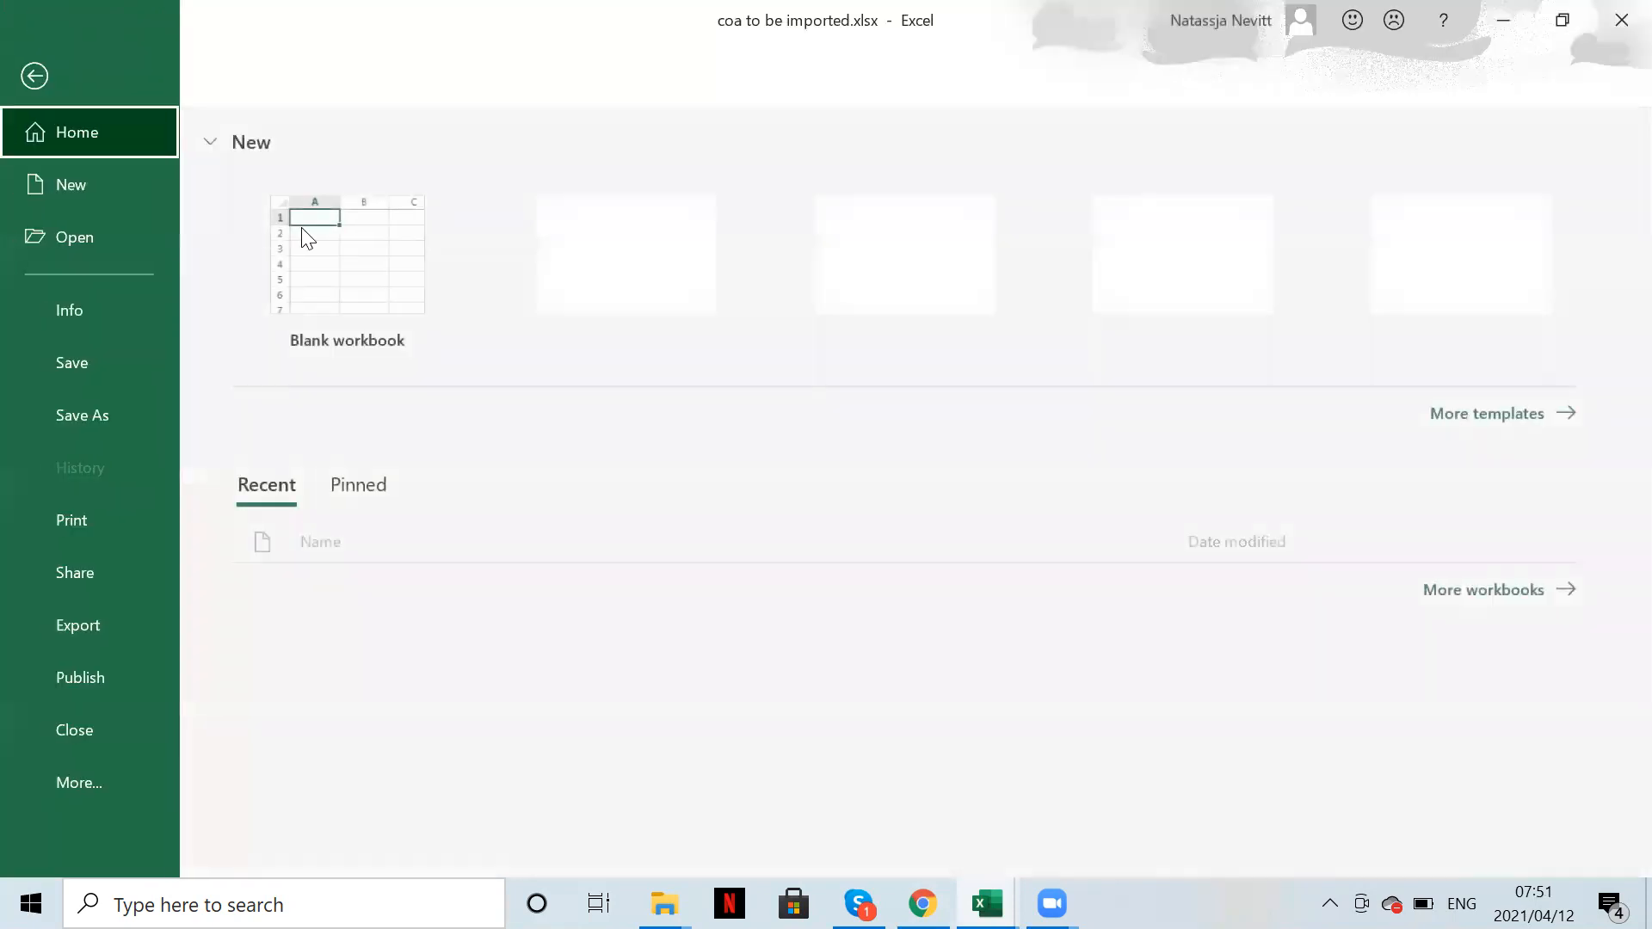
left_click(126, 415)
left_click(441, 257)
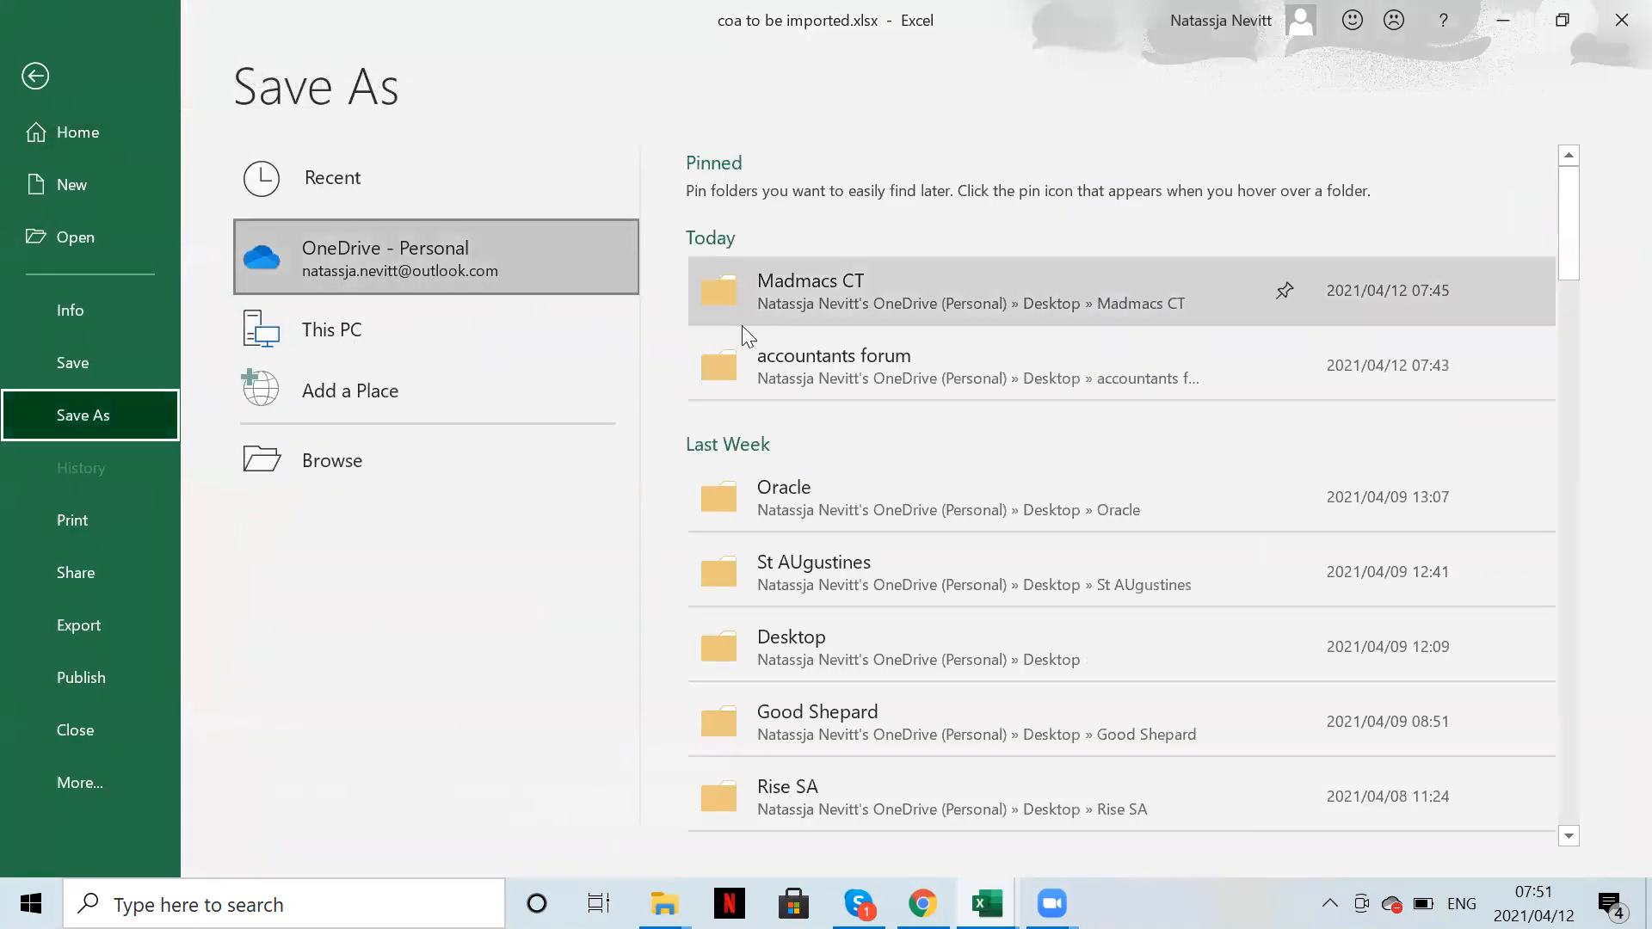
scroll(984, 656, "down", 1)
left_click(862, 301)
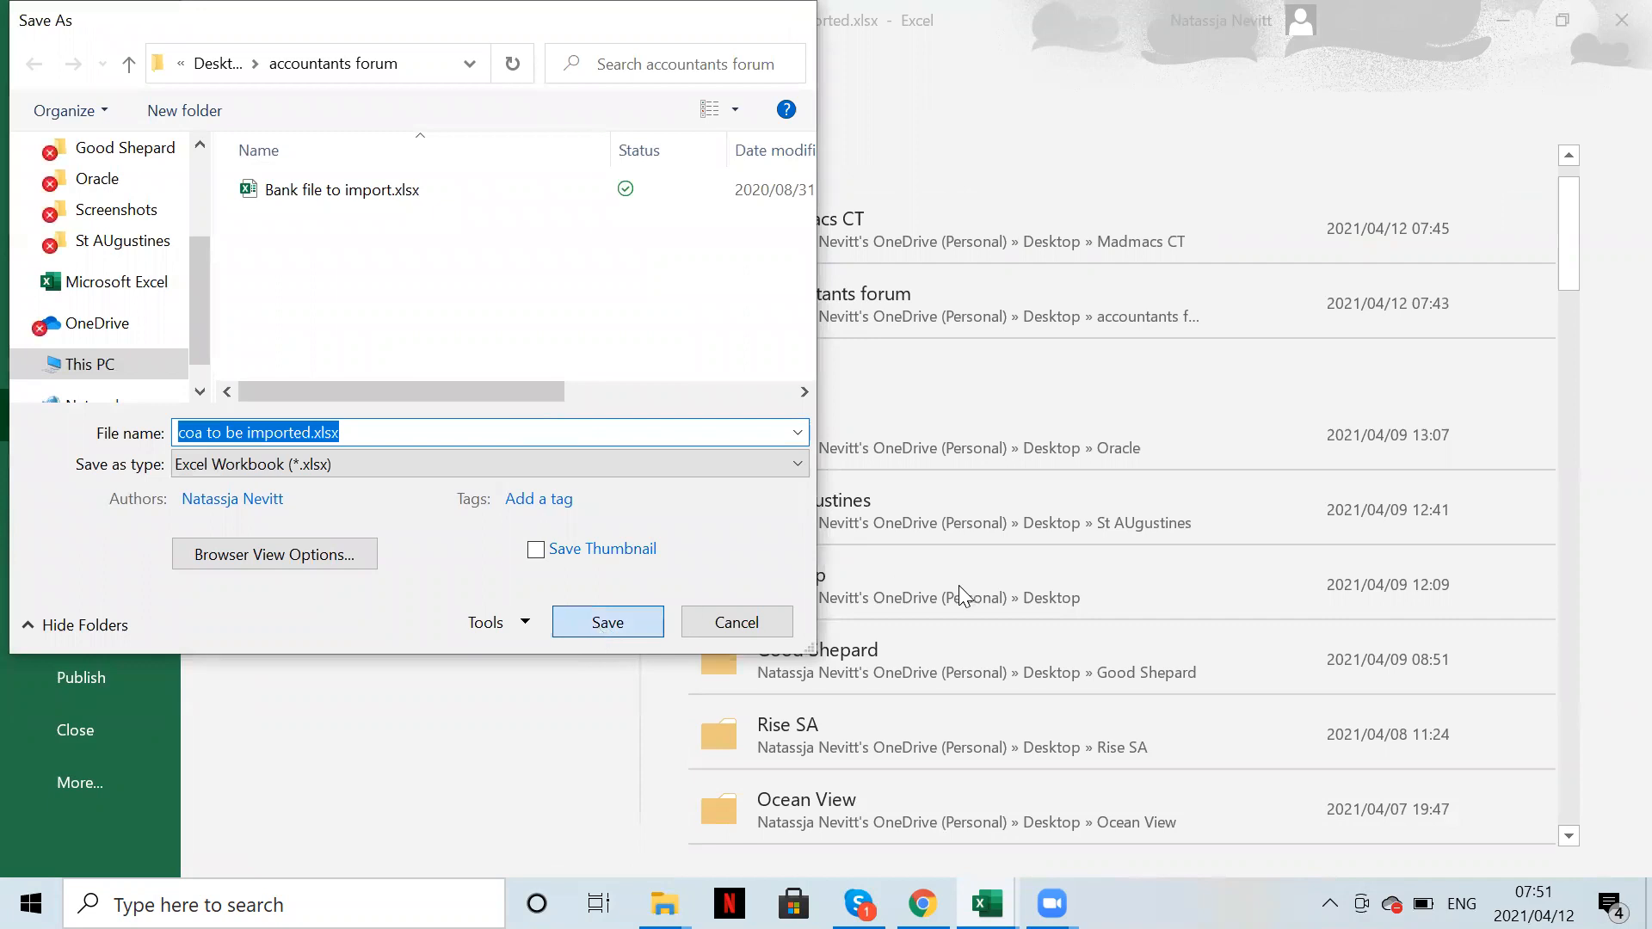
left_click(605, 623)
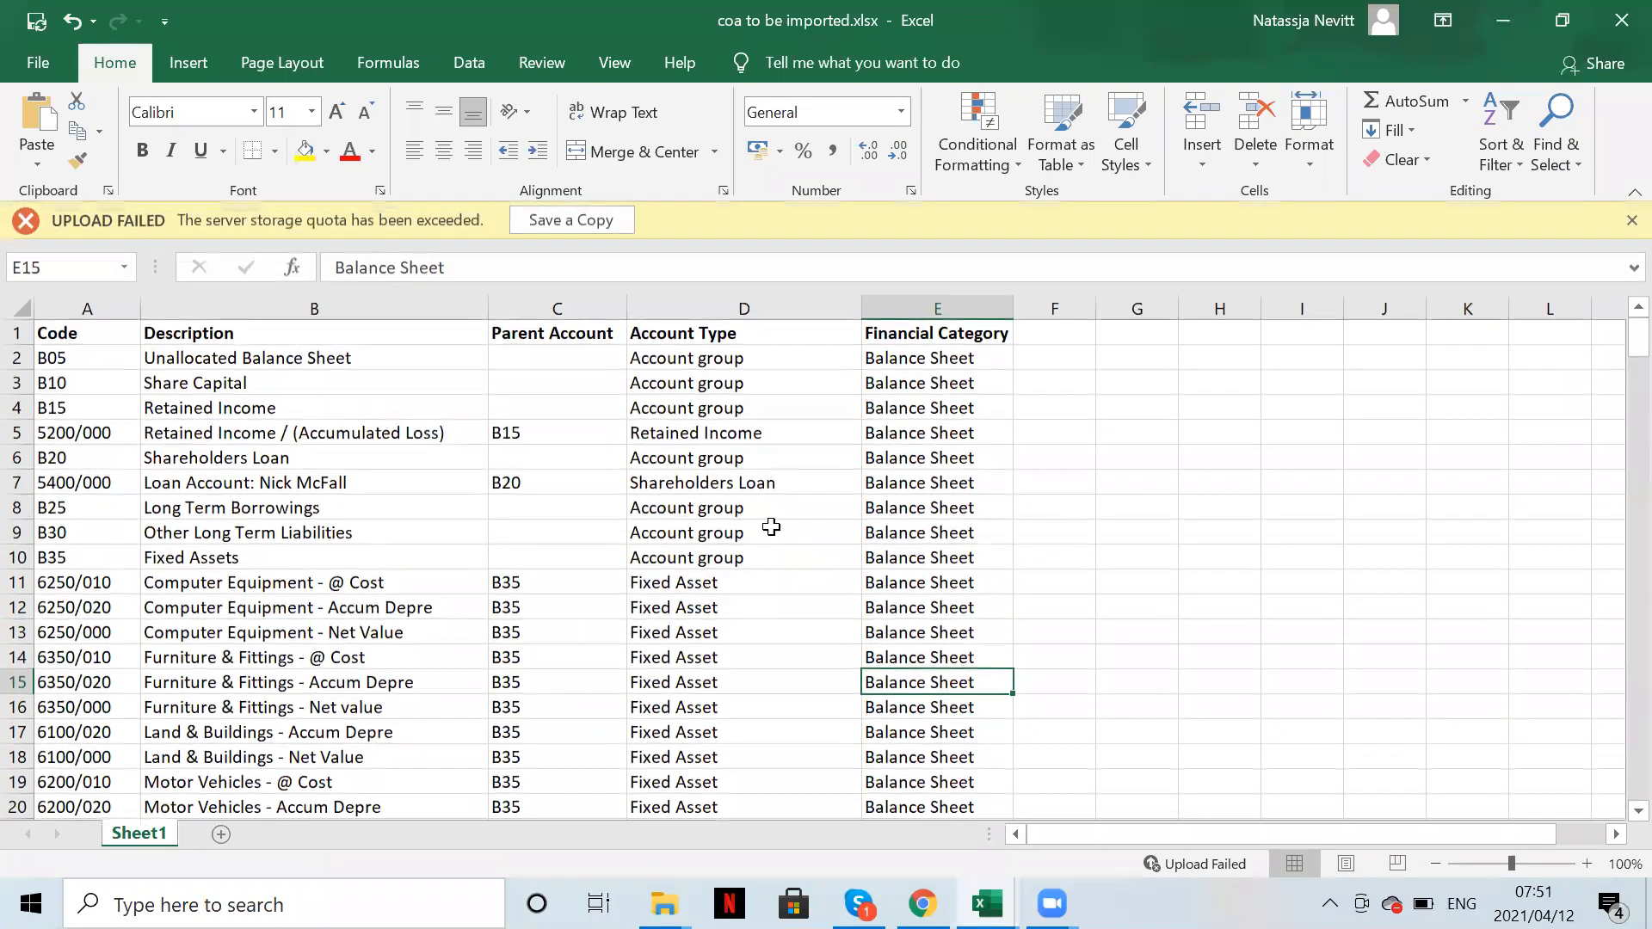
left_click(1616, 24)
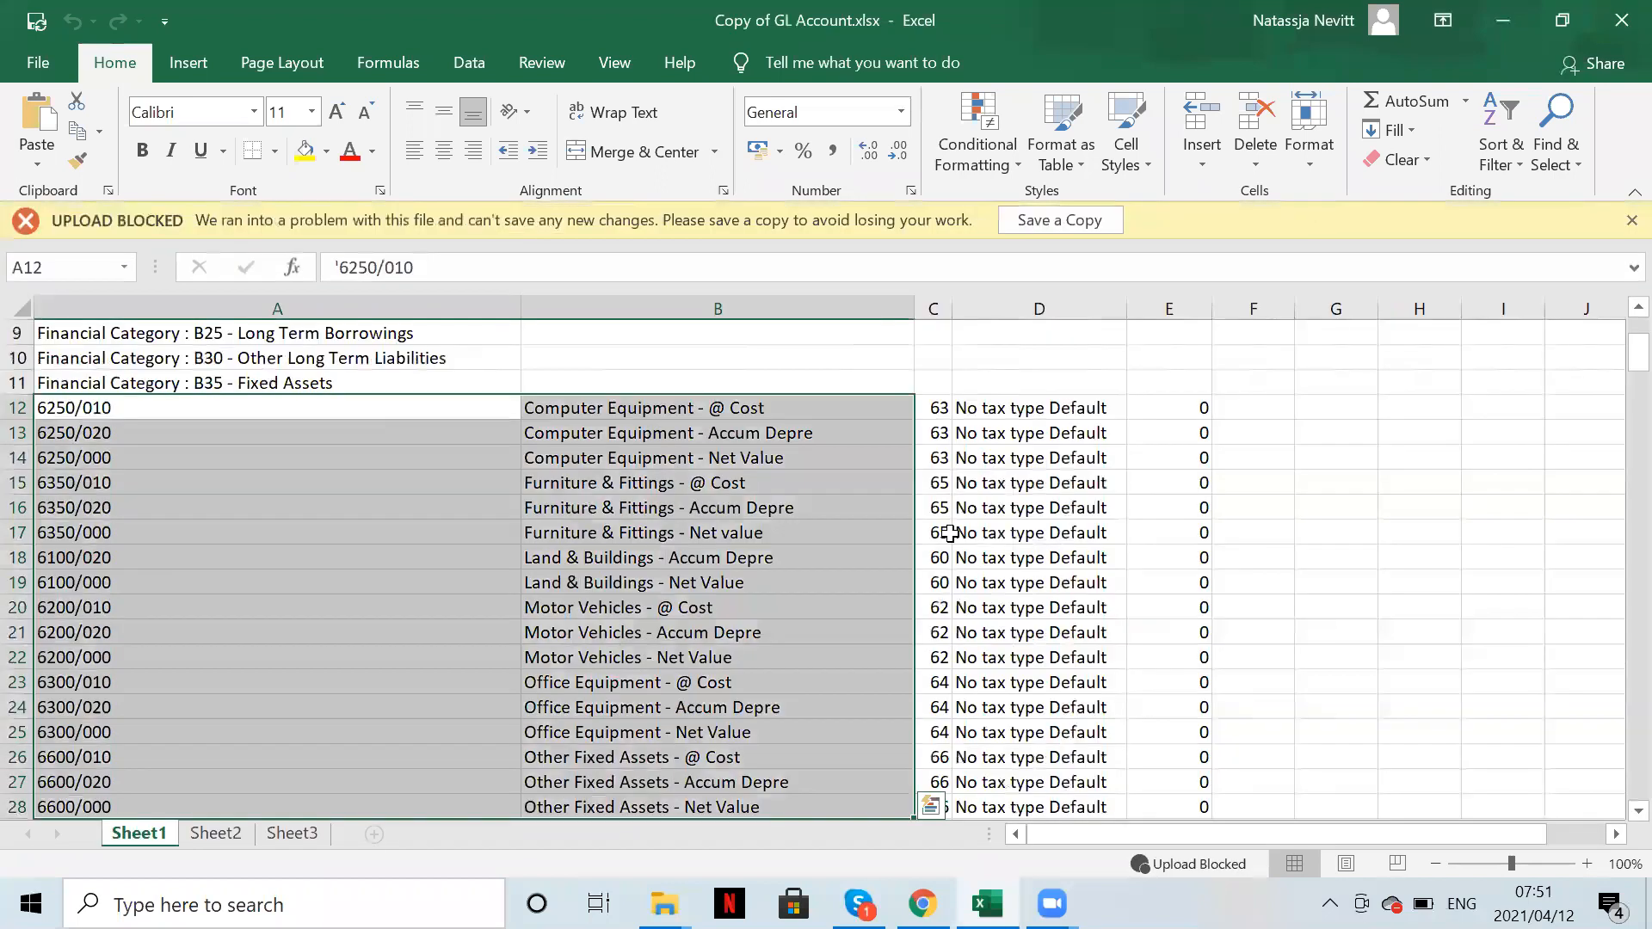
- Switch to Rise Accounting in Chrome and open the chart of accounts import with the Import from file option
left_click(922, 903)
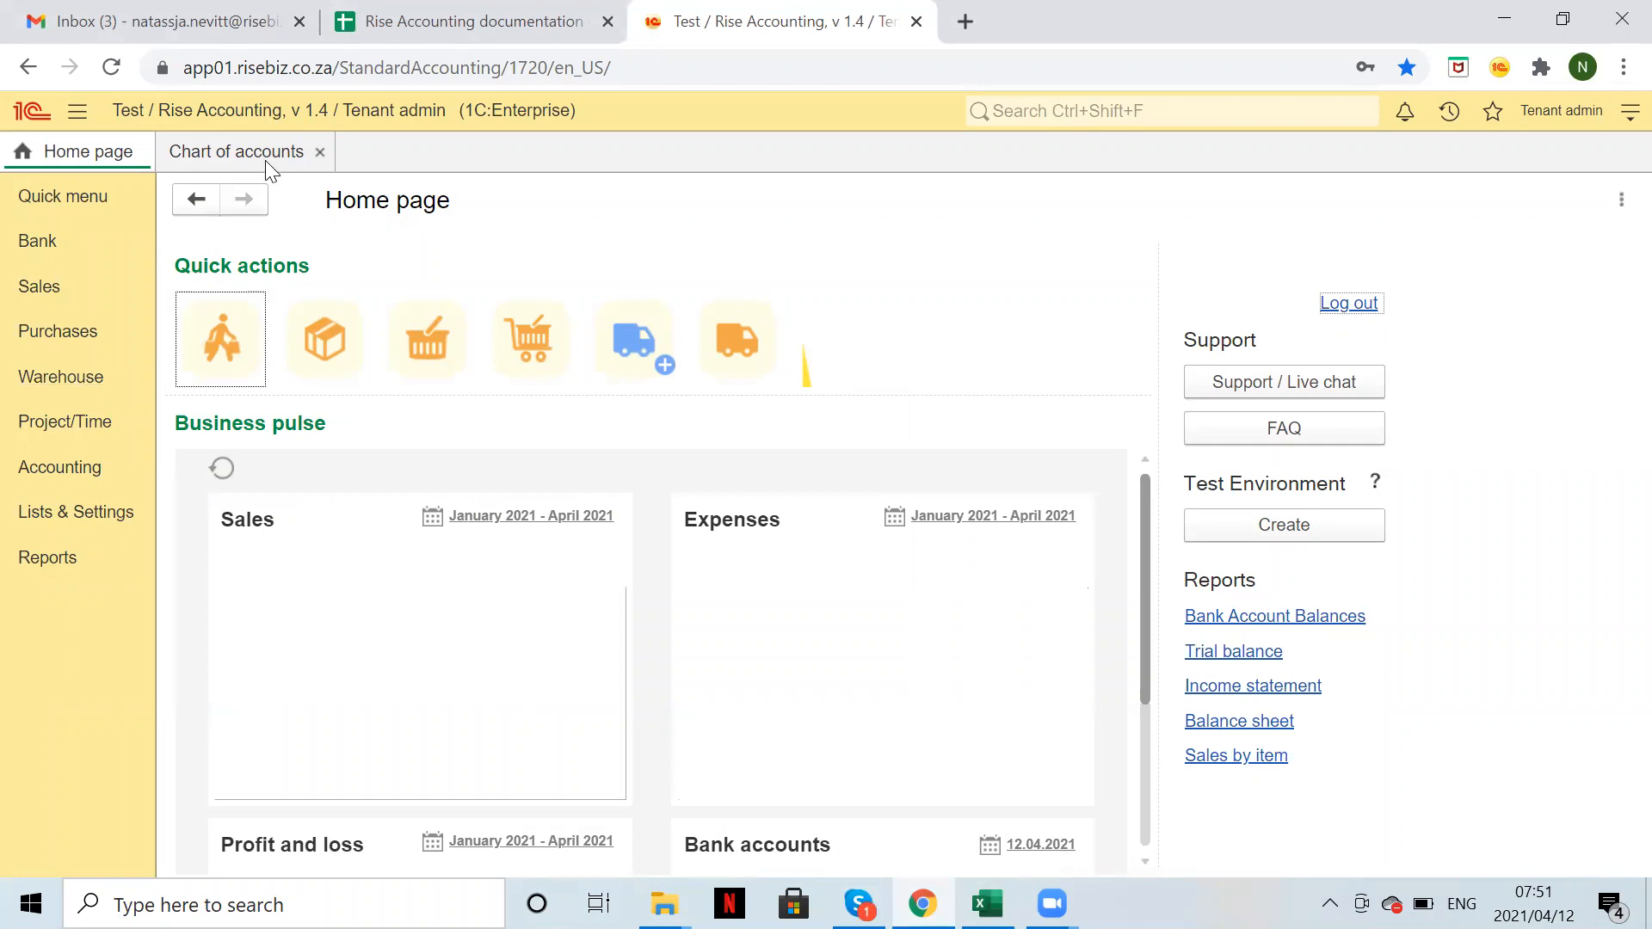
left_click(101, 469)
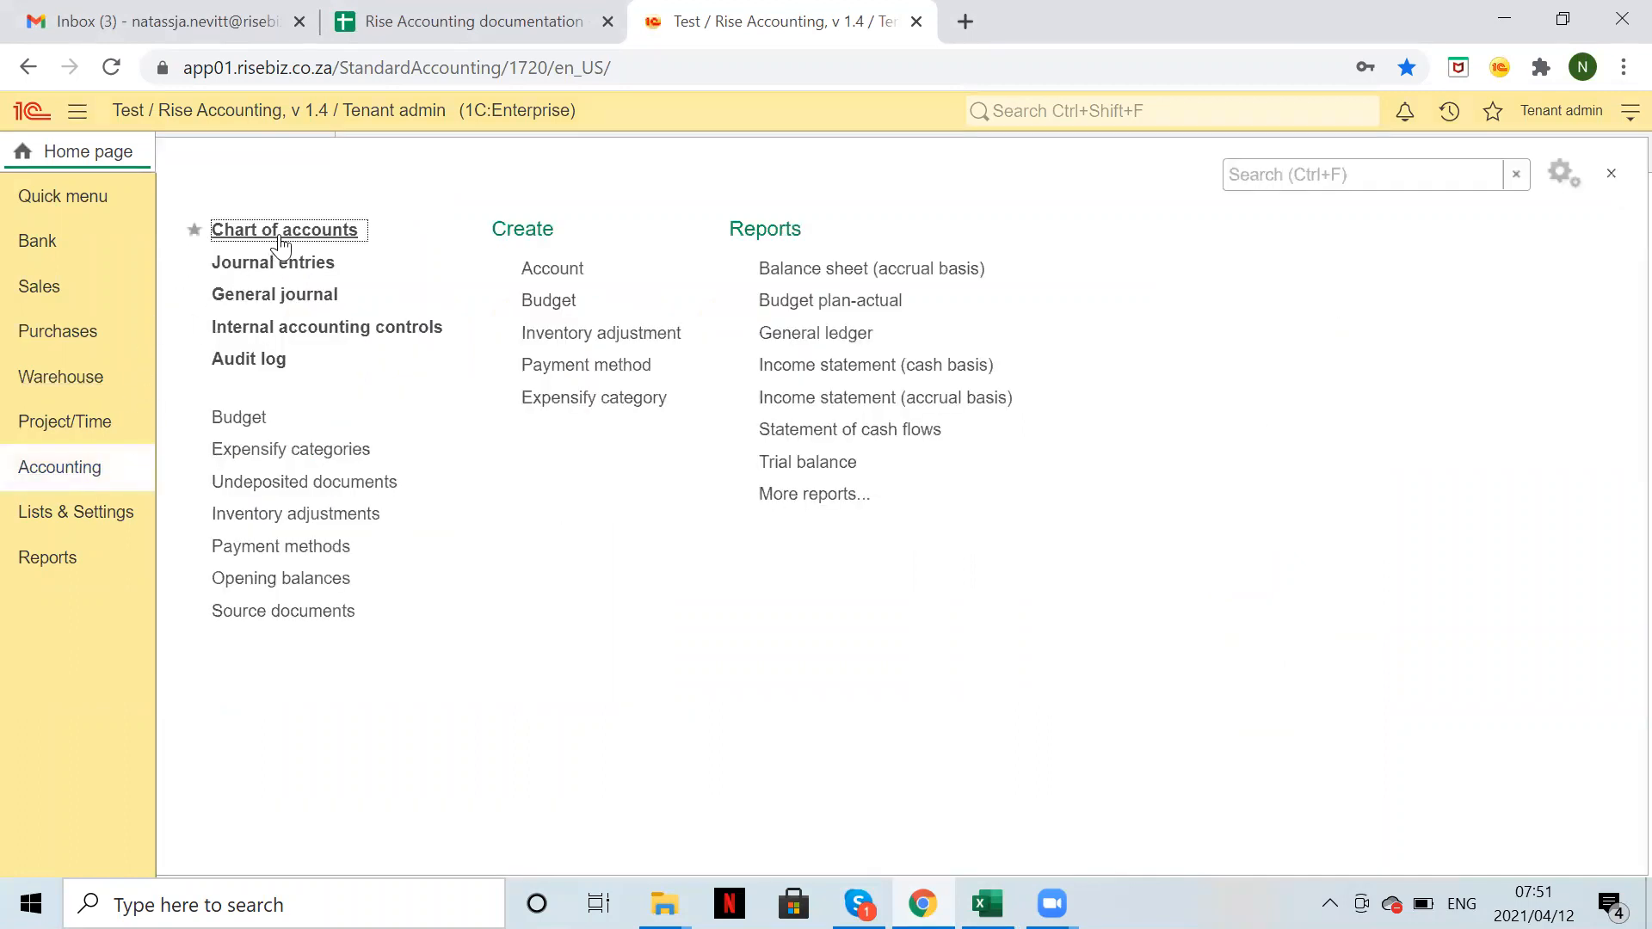
left_click(281, 245)
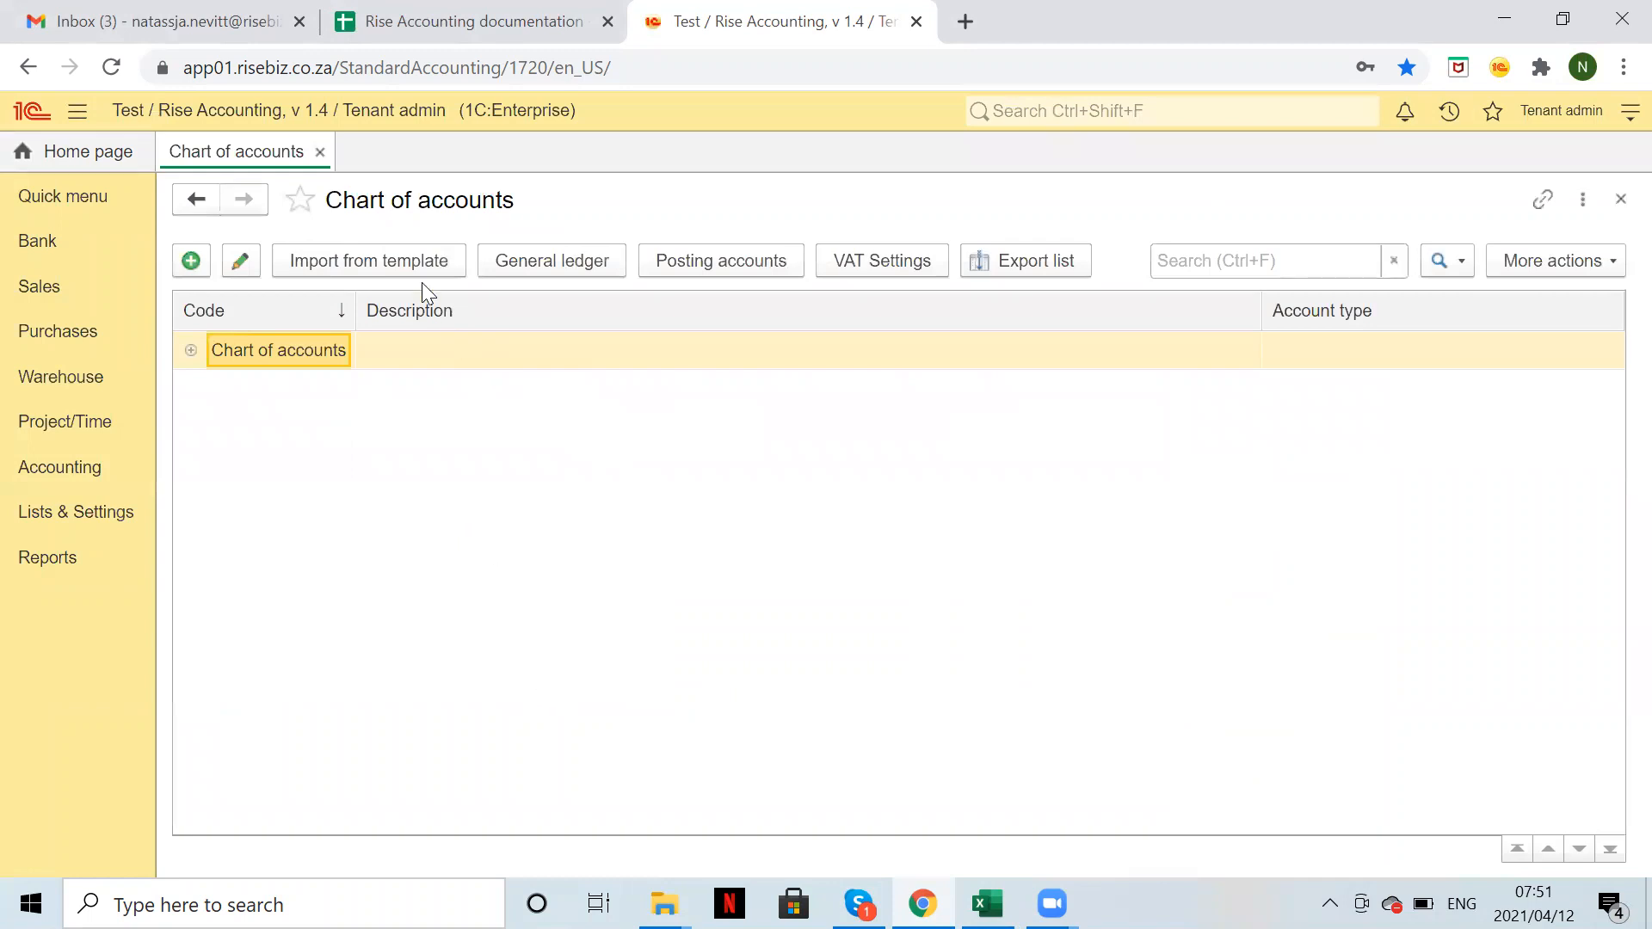
left_click(395, 273)
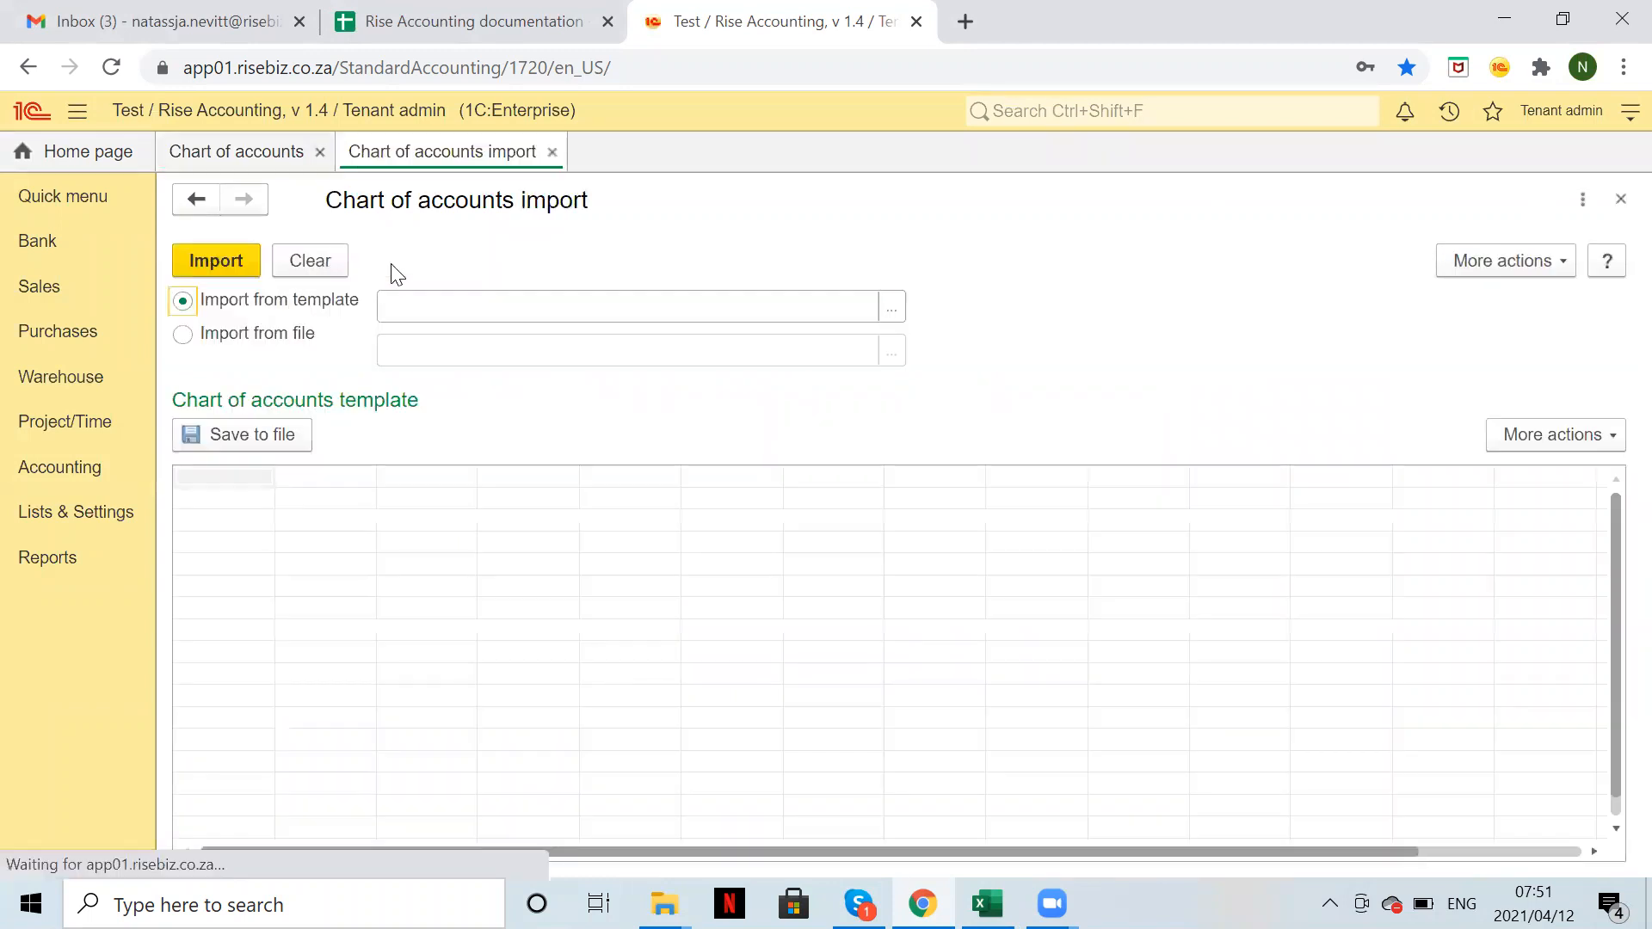
left_click(185, 337)
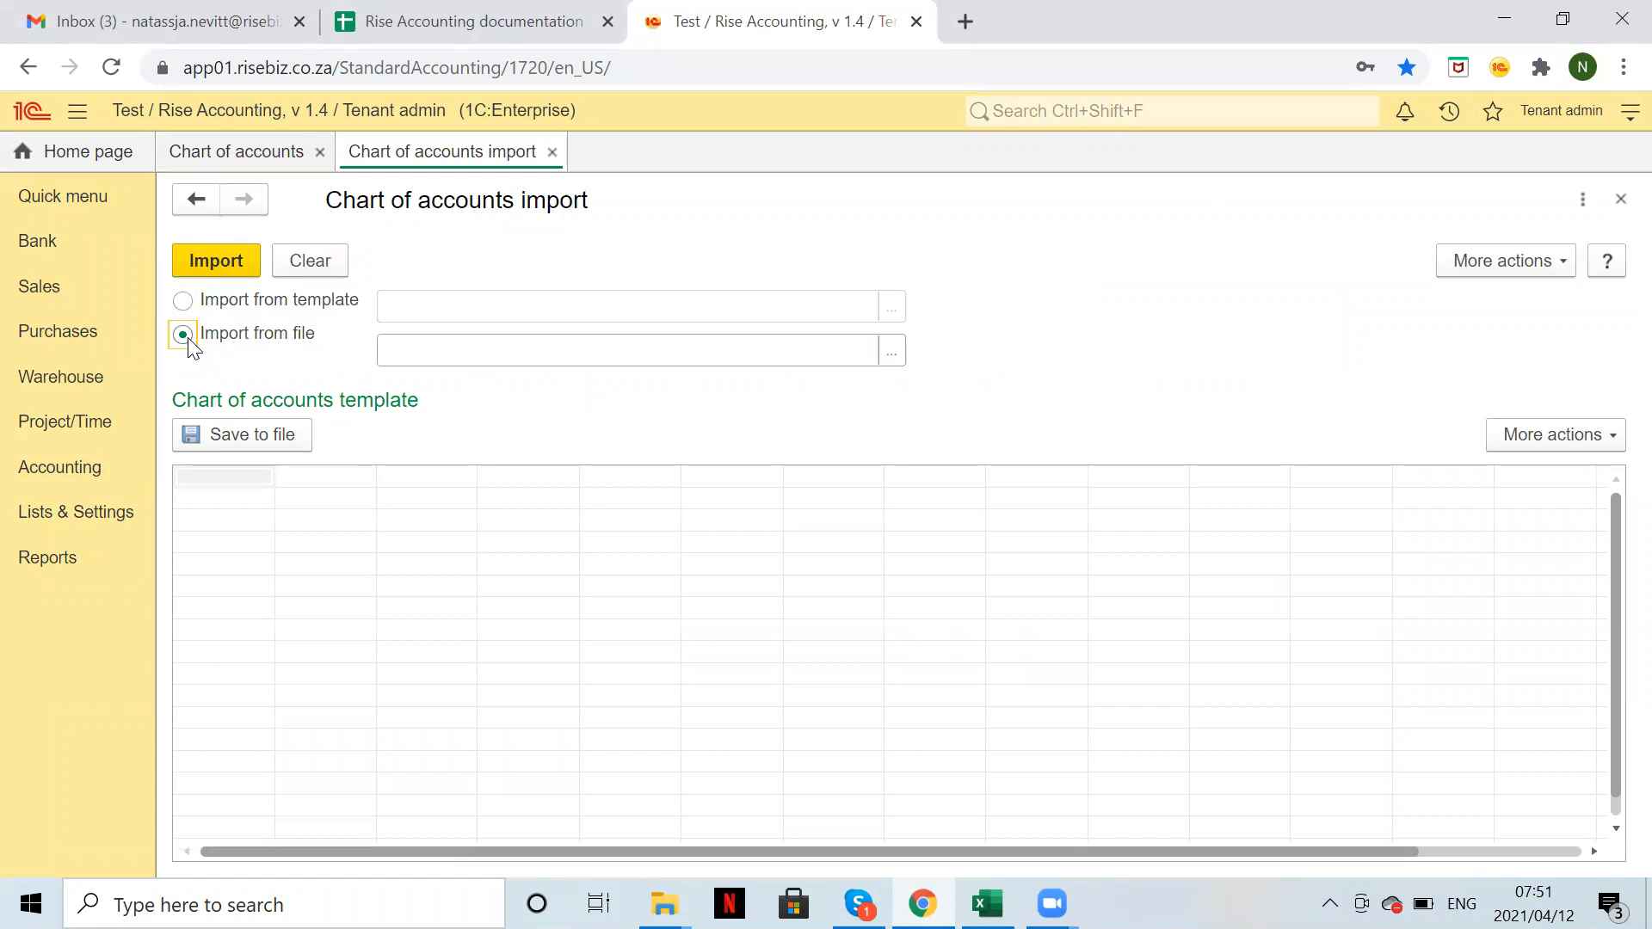
- Load coa to be imported.xlsx from the Desktop's accountants forum folder as the file to import
left_click(891, 352)
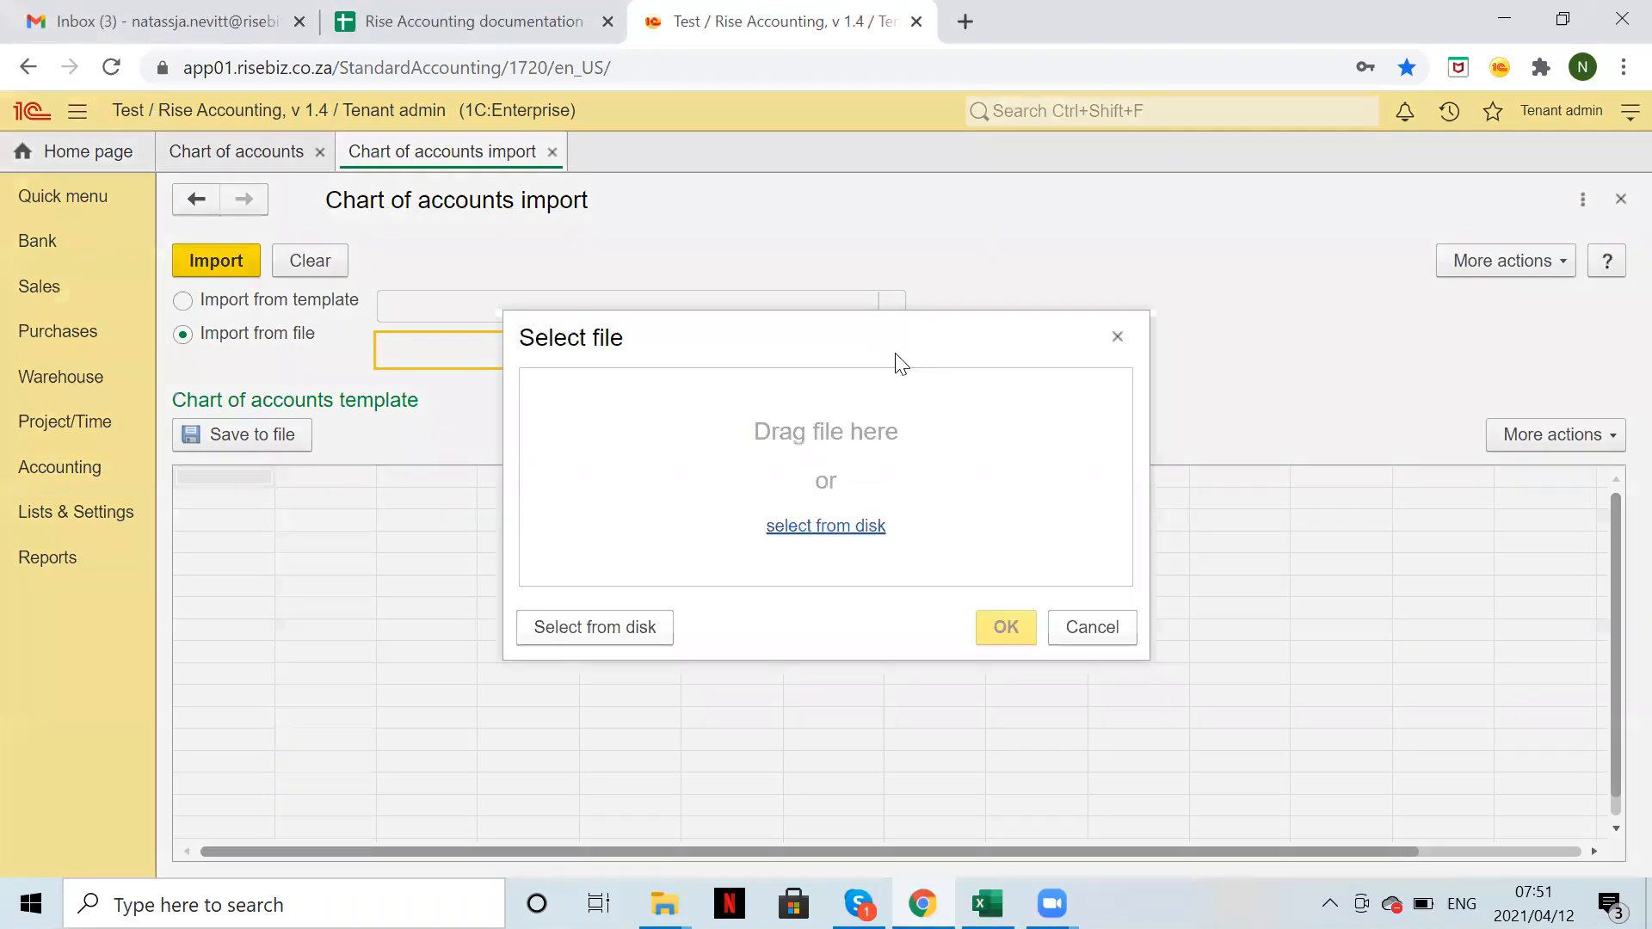
left_click(844, 526)
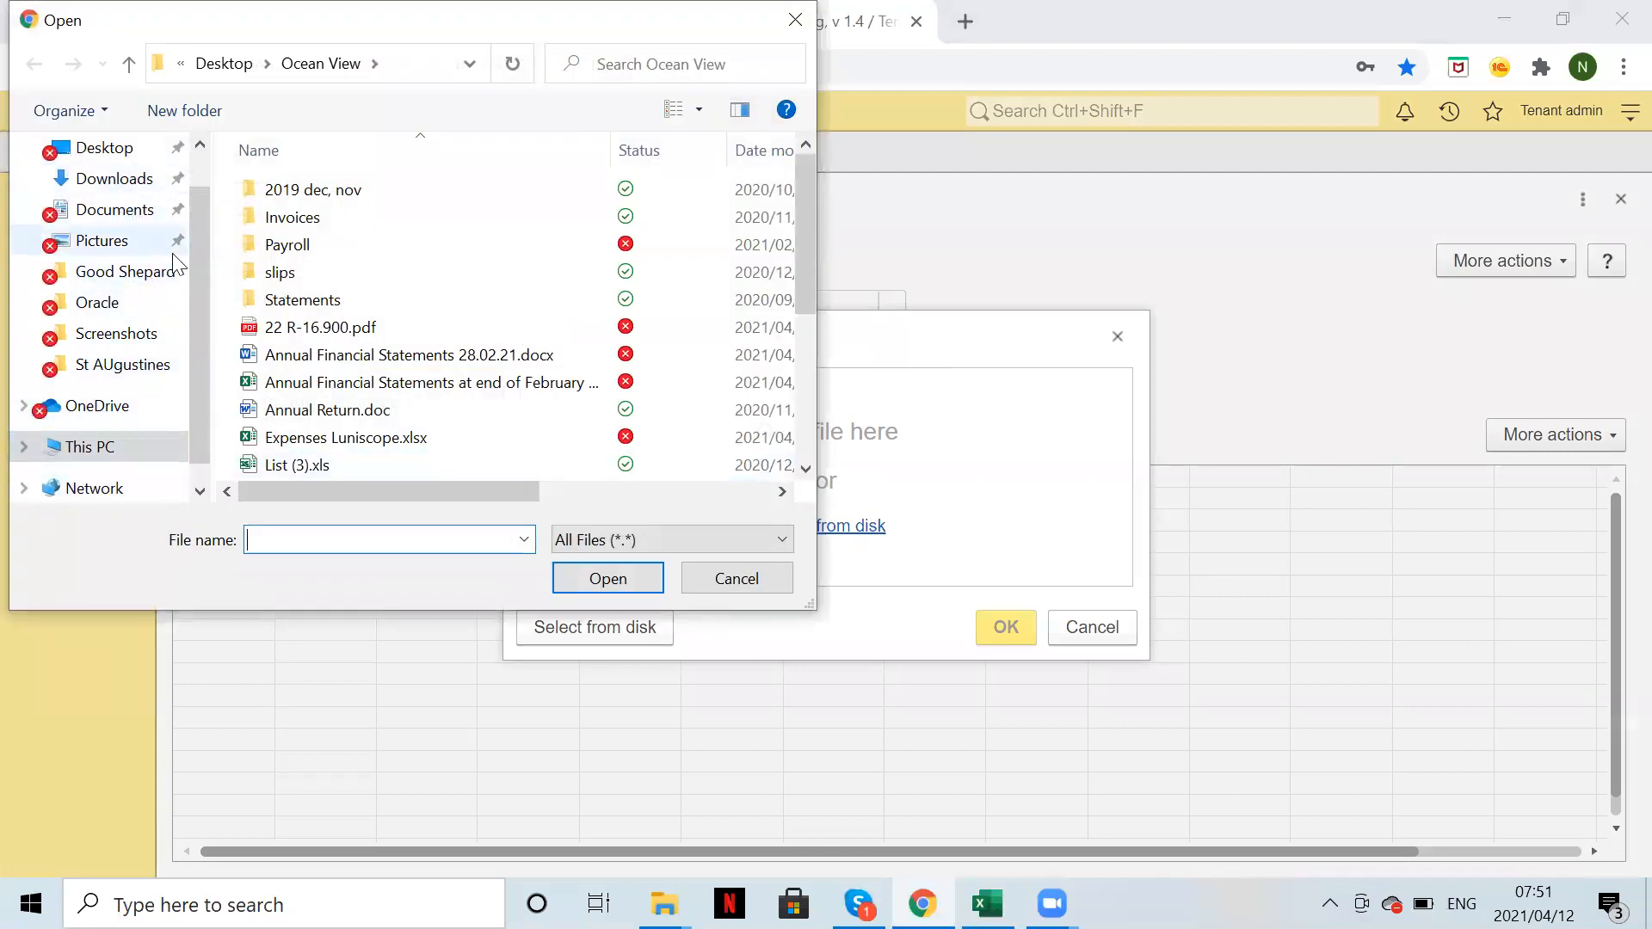
scroll(383, 357, "down", 3)
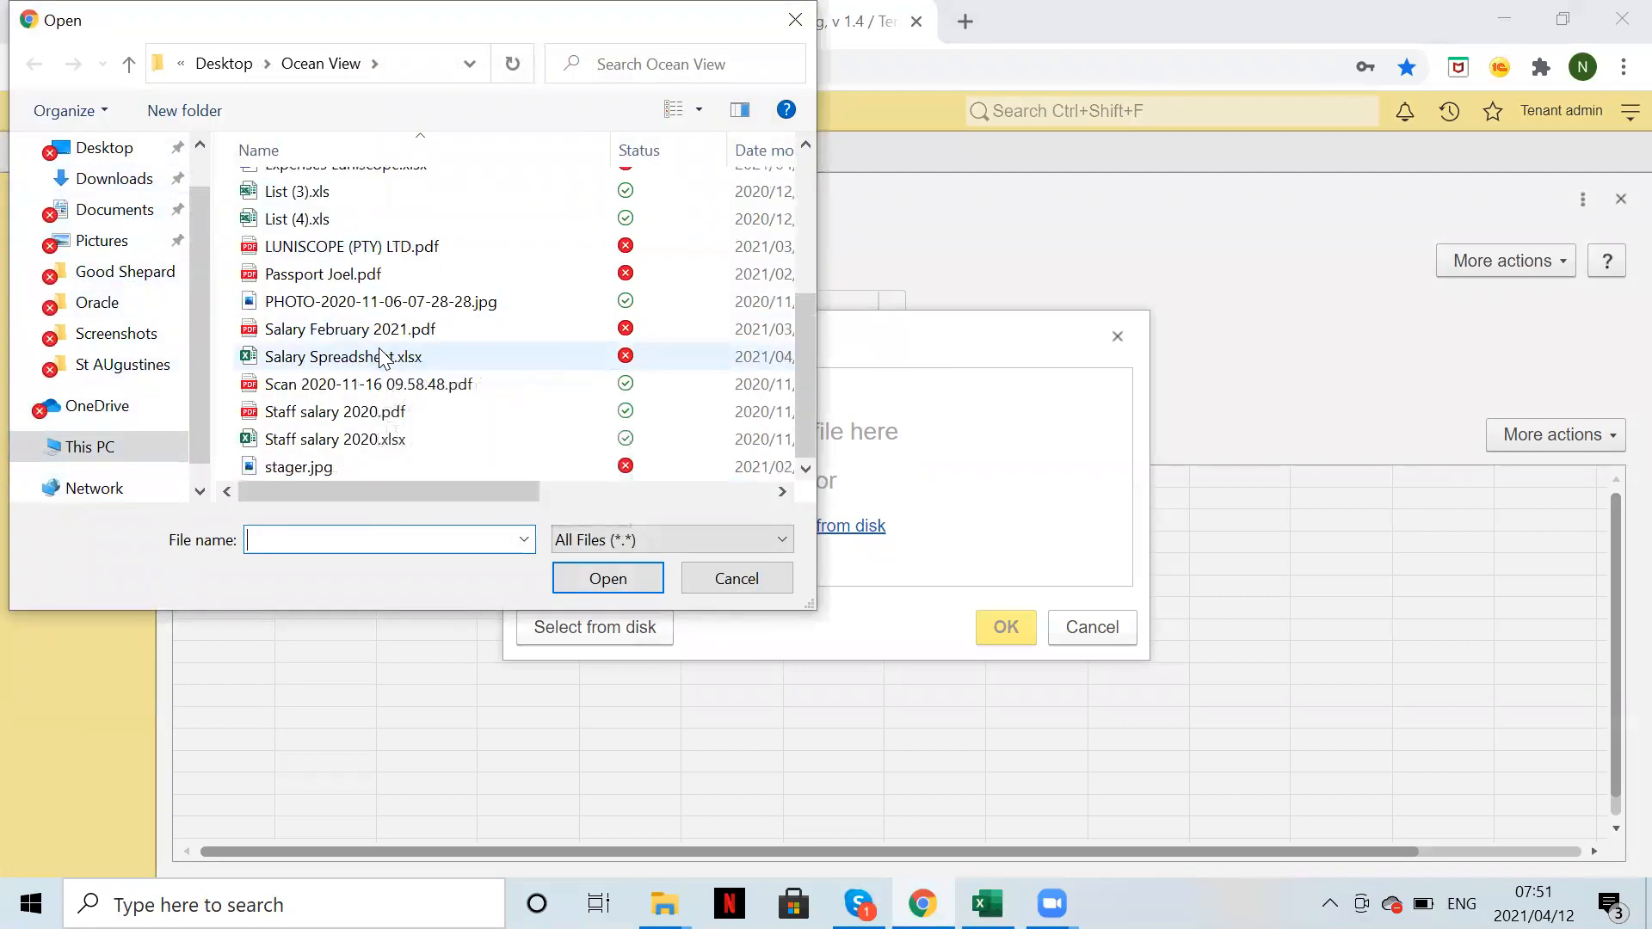
scroll(155, 210, "up", 1)
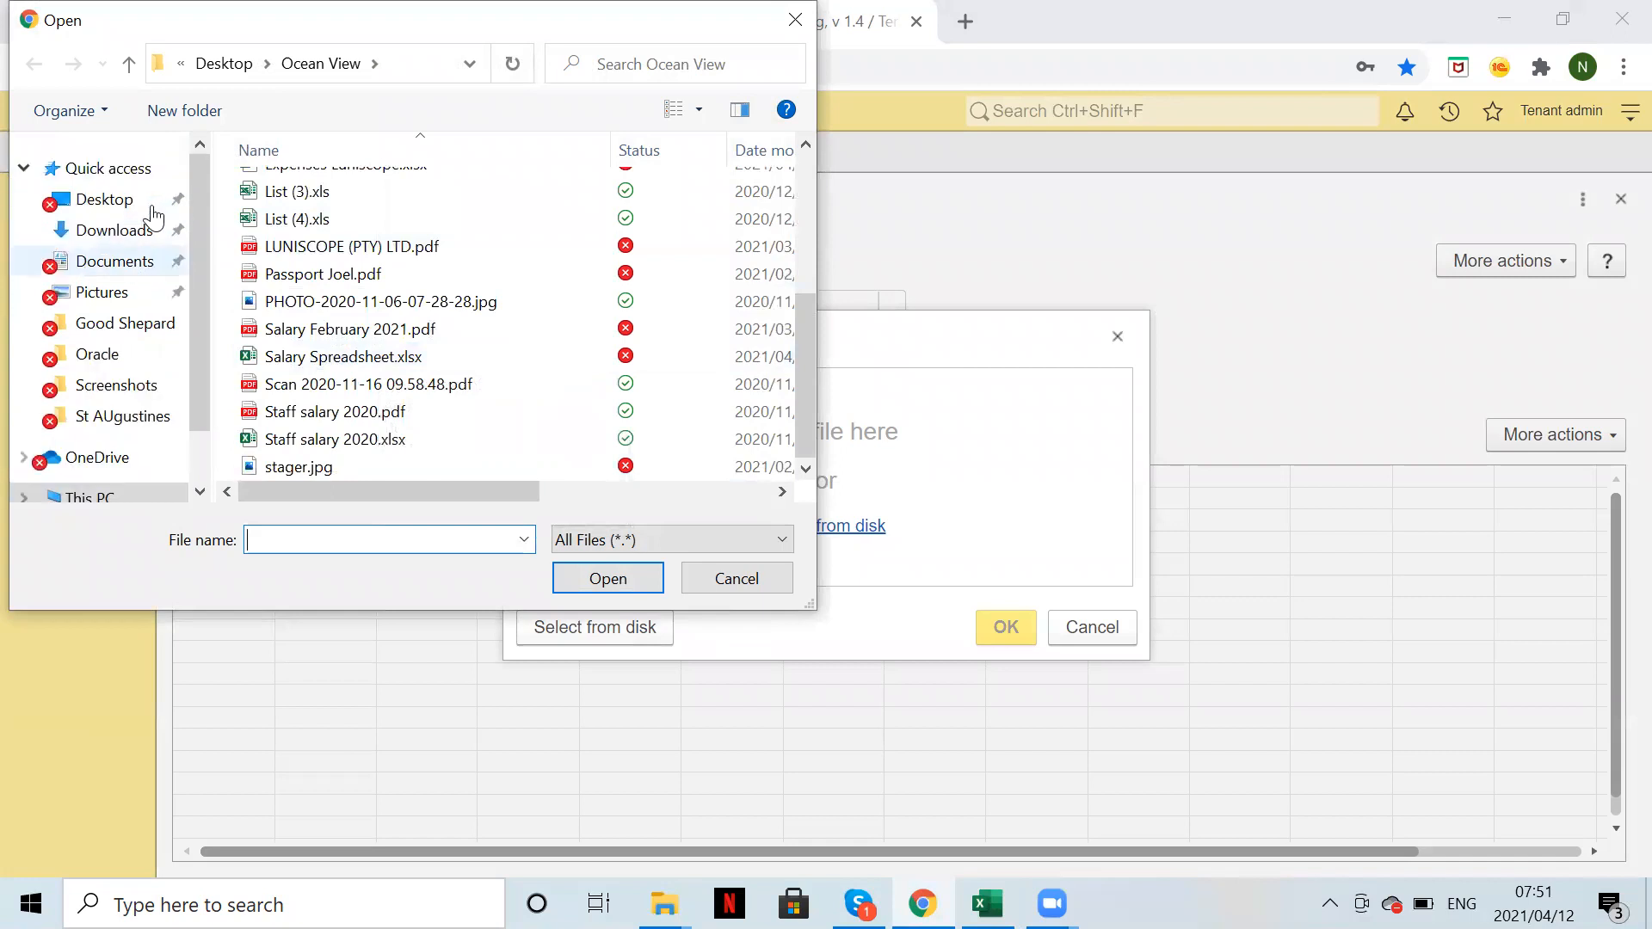
left_click(90, 205)
left_click(337, 301)
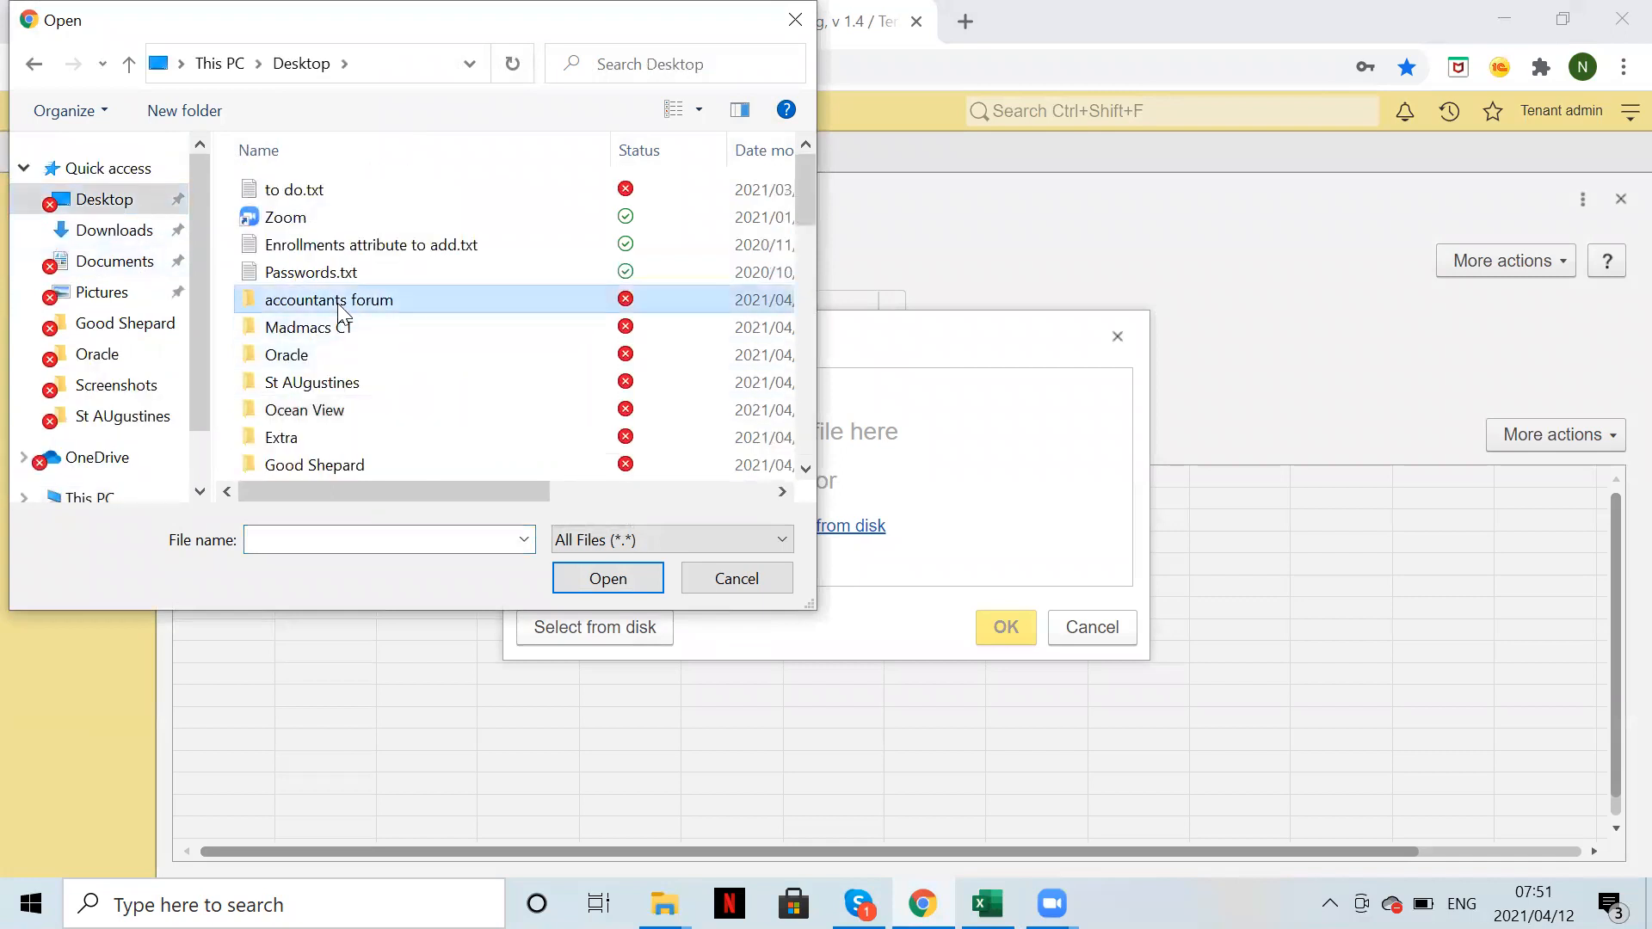
double_click(337, 303)
double_click(289, 281)
left_click(1006, 626)
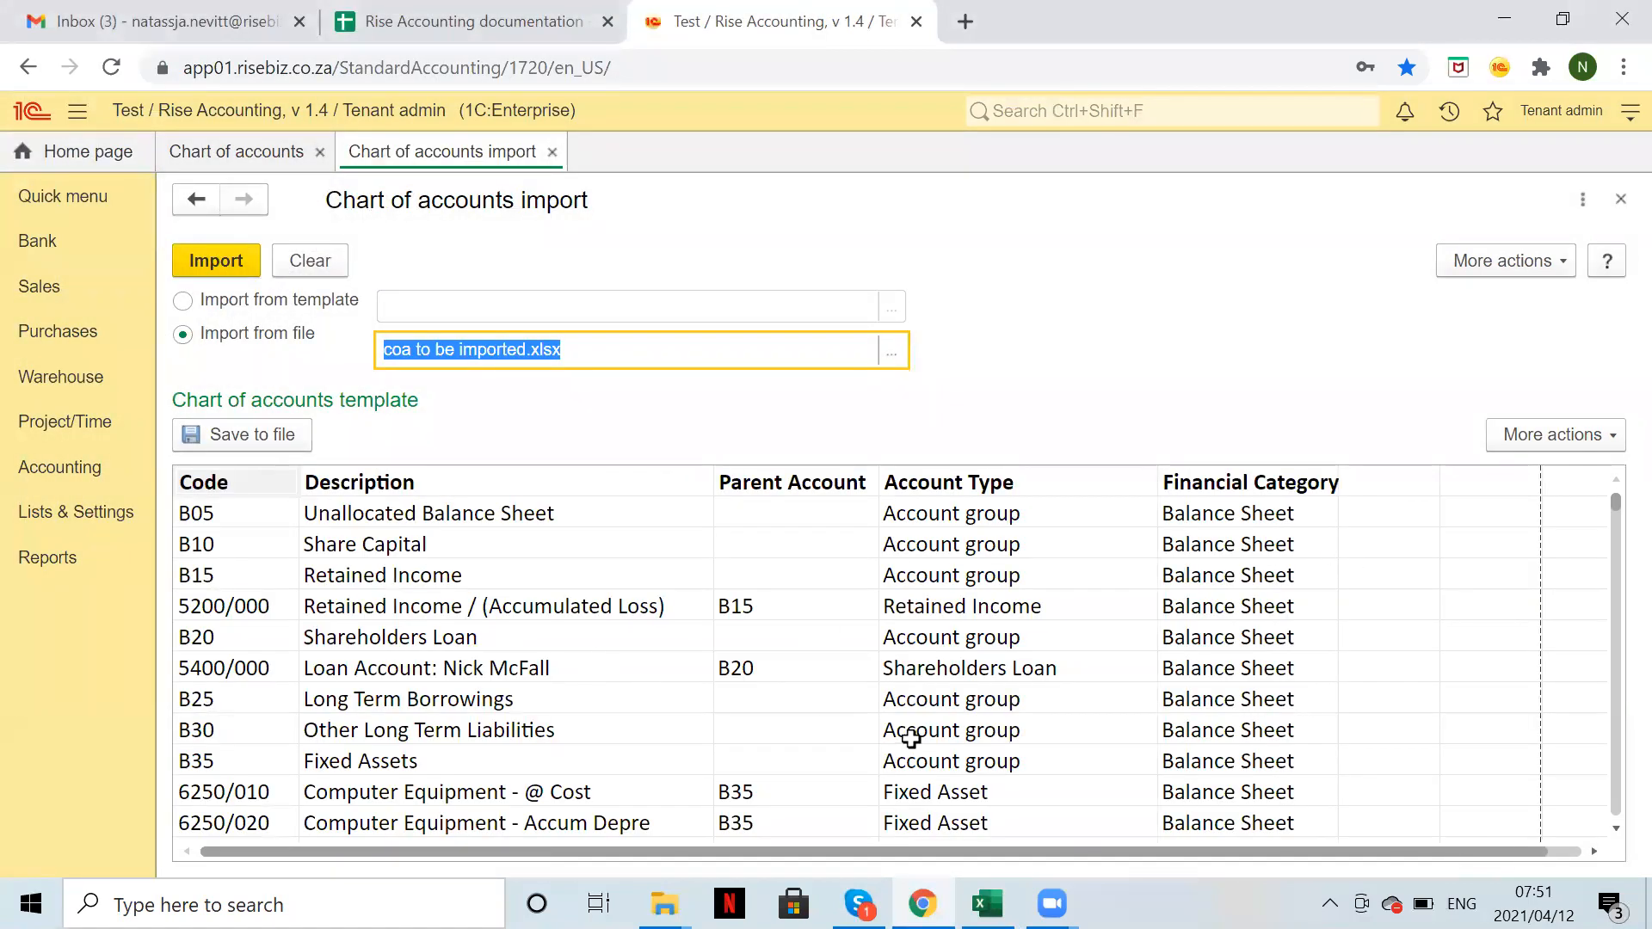
- Check the loaded account rows, import them into the chart of accounts and close the import form
scroll(551, 748, "down", 10)
scroll(557, 753, "down", 5)
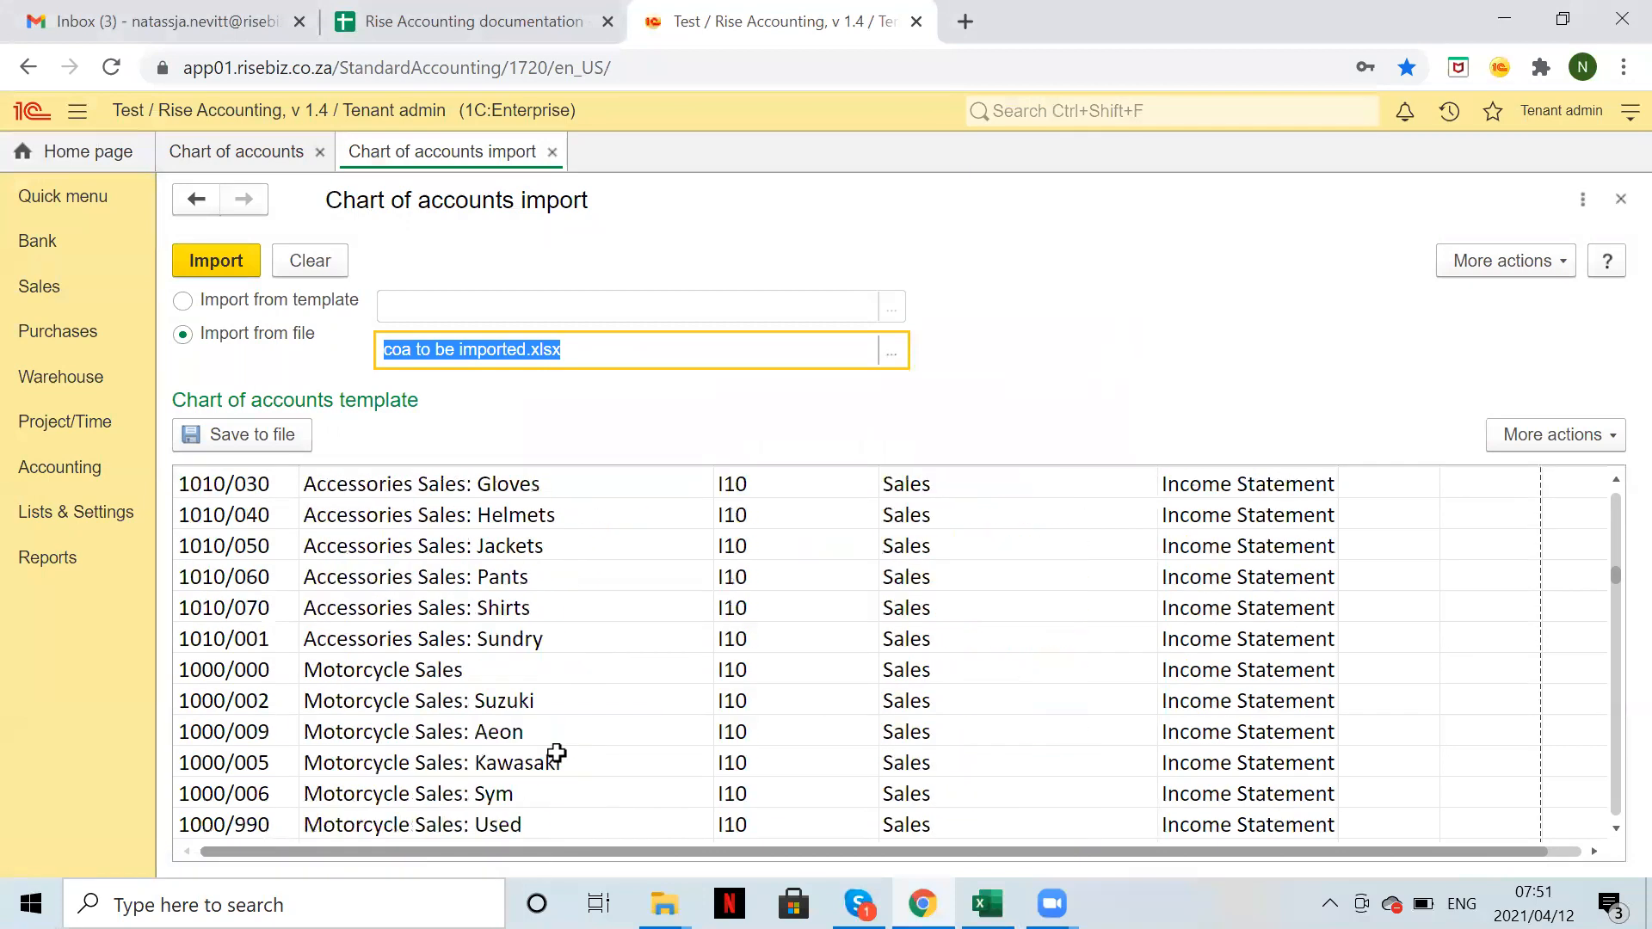
scroll(556, 753, "up", 20)
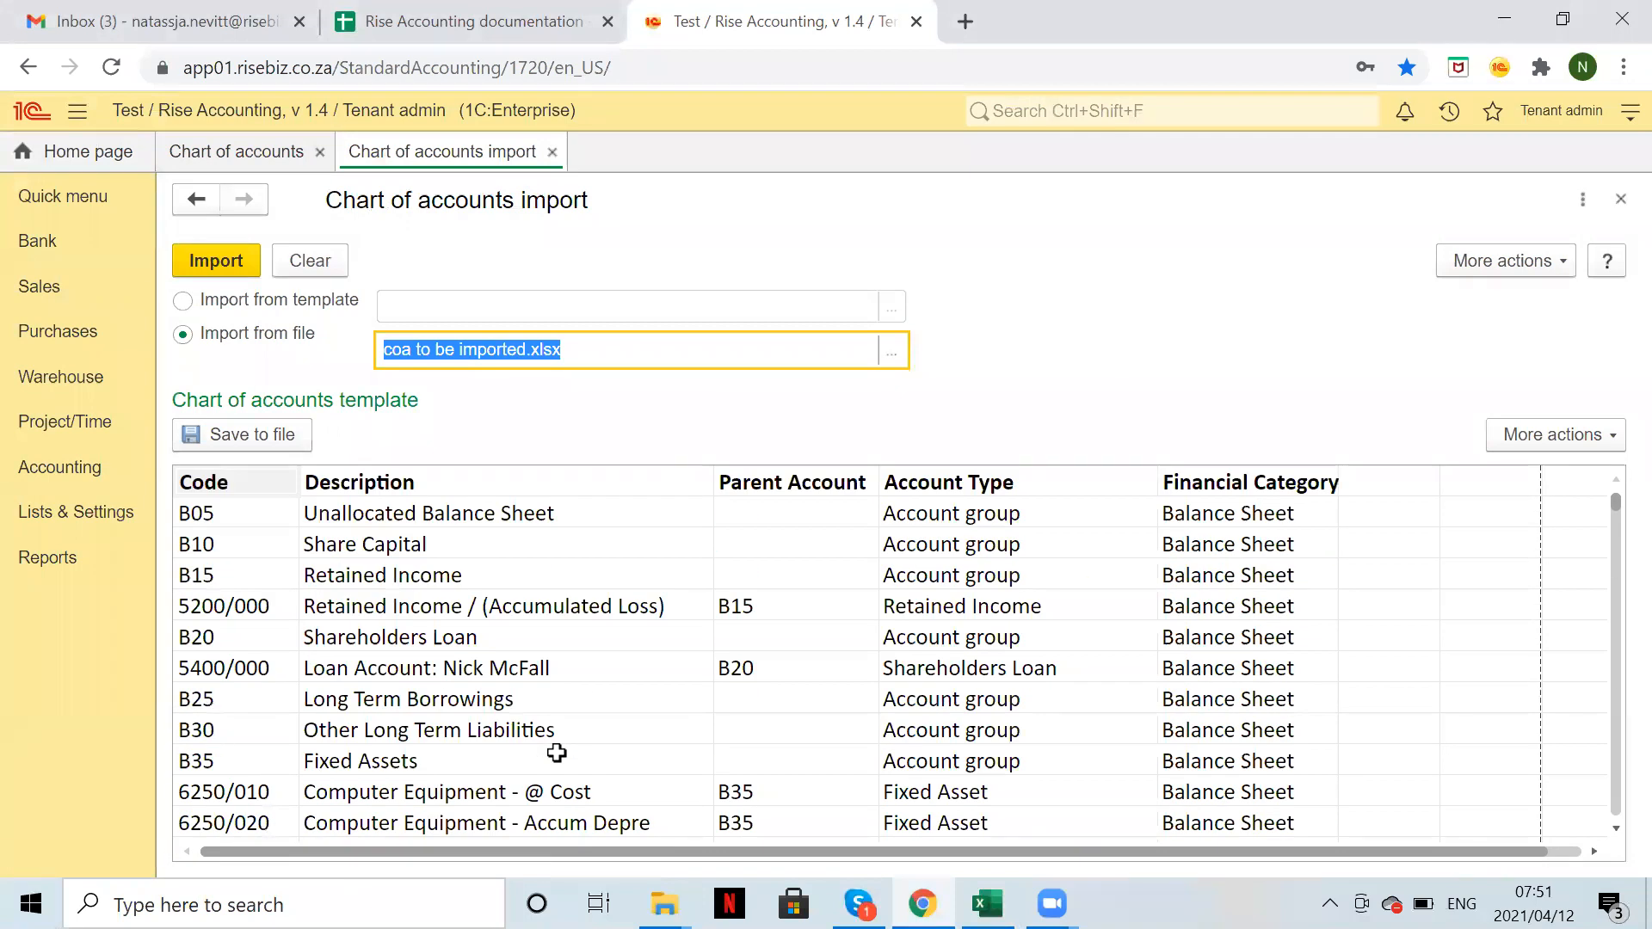
left_click(224, 261)
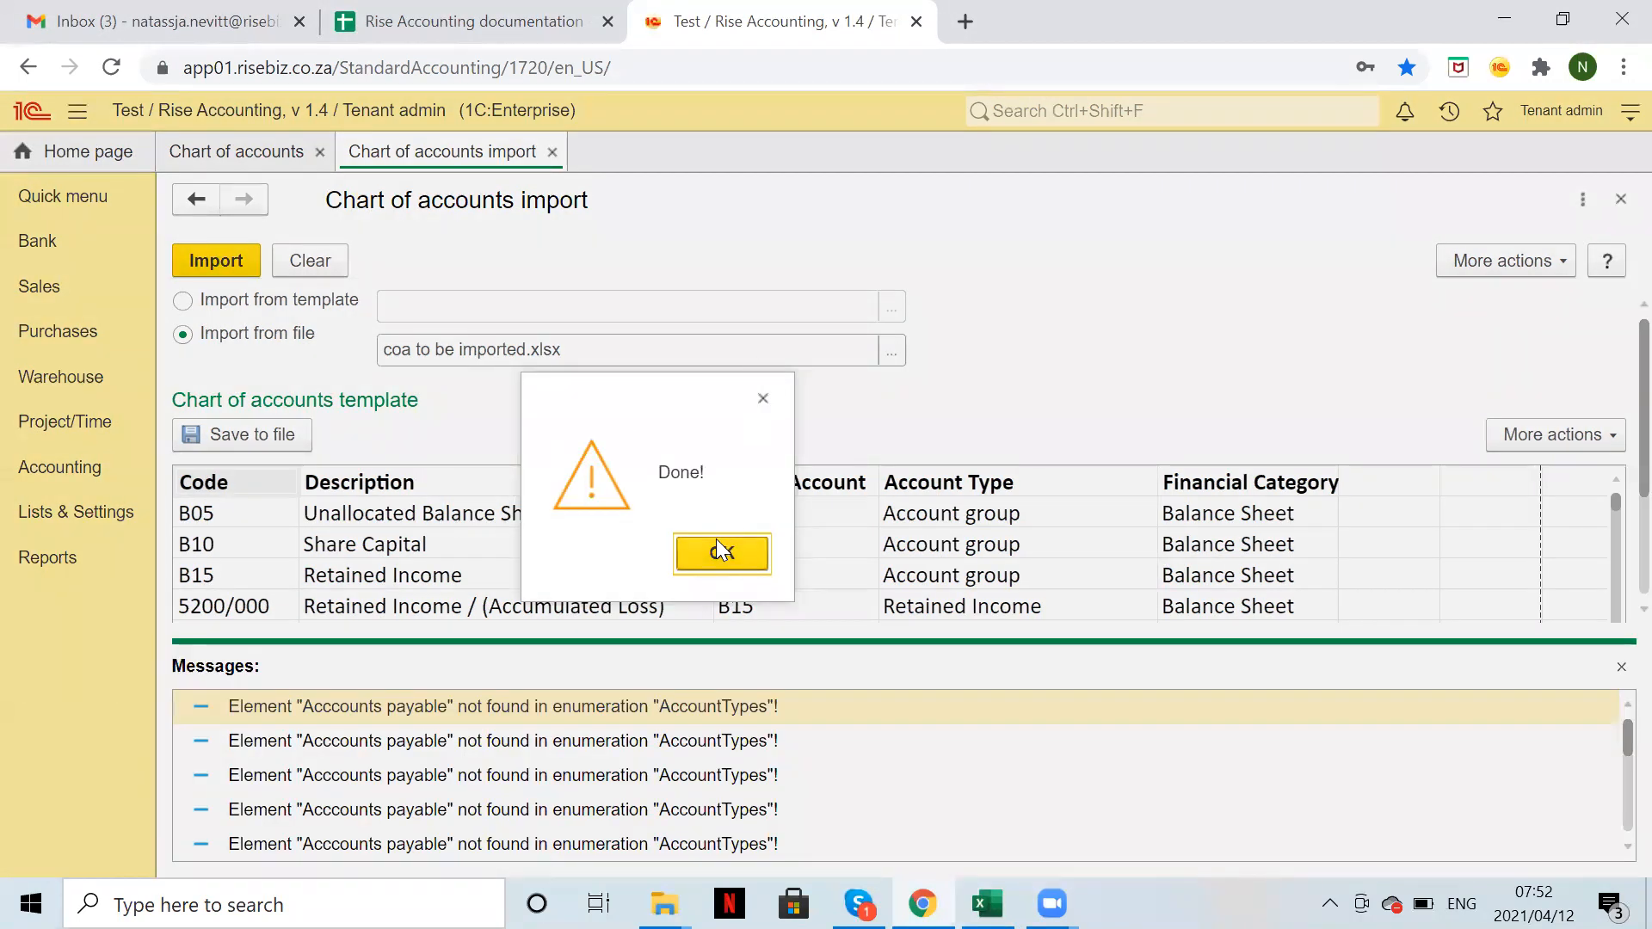
left_click(723, 551)
scroll(779, 772, "down", 3)
scroll(779, 775, "up", 3)
left_click(1621, 200)
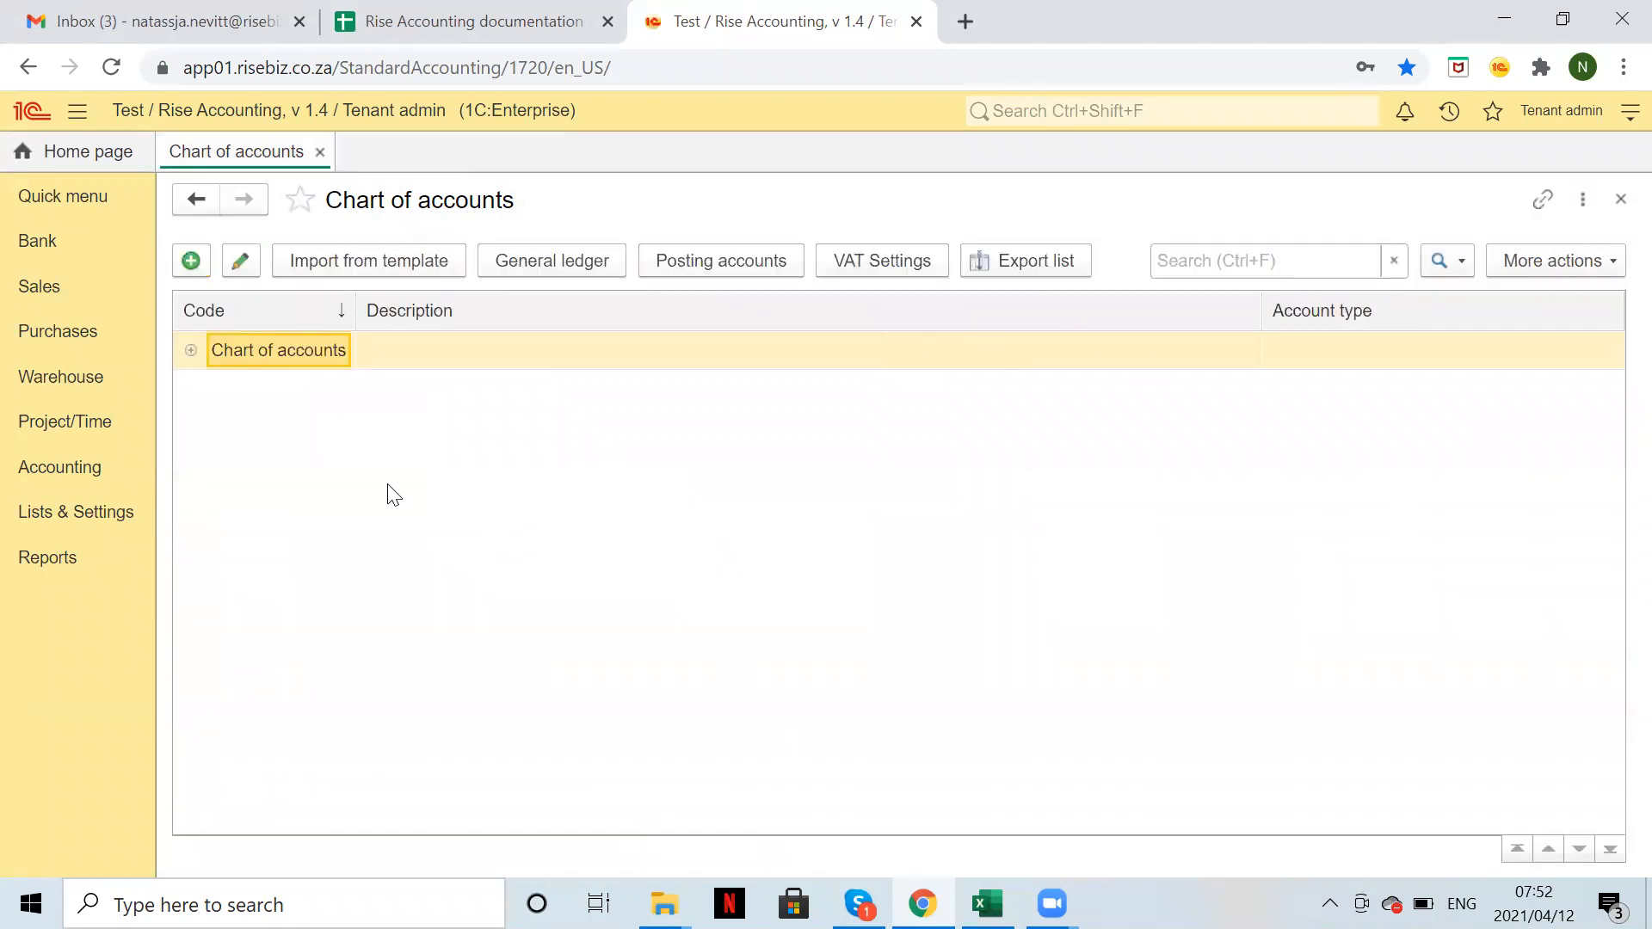
- Expand the chart of accounts and look through its imported account groups
left_click(191, 349)
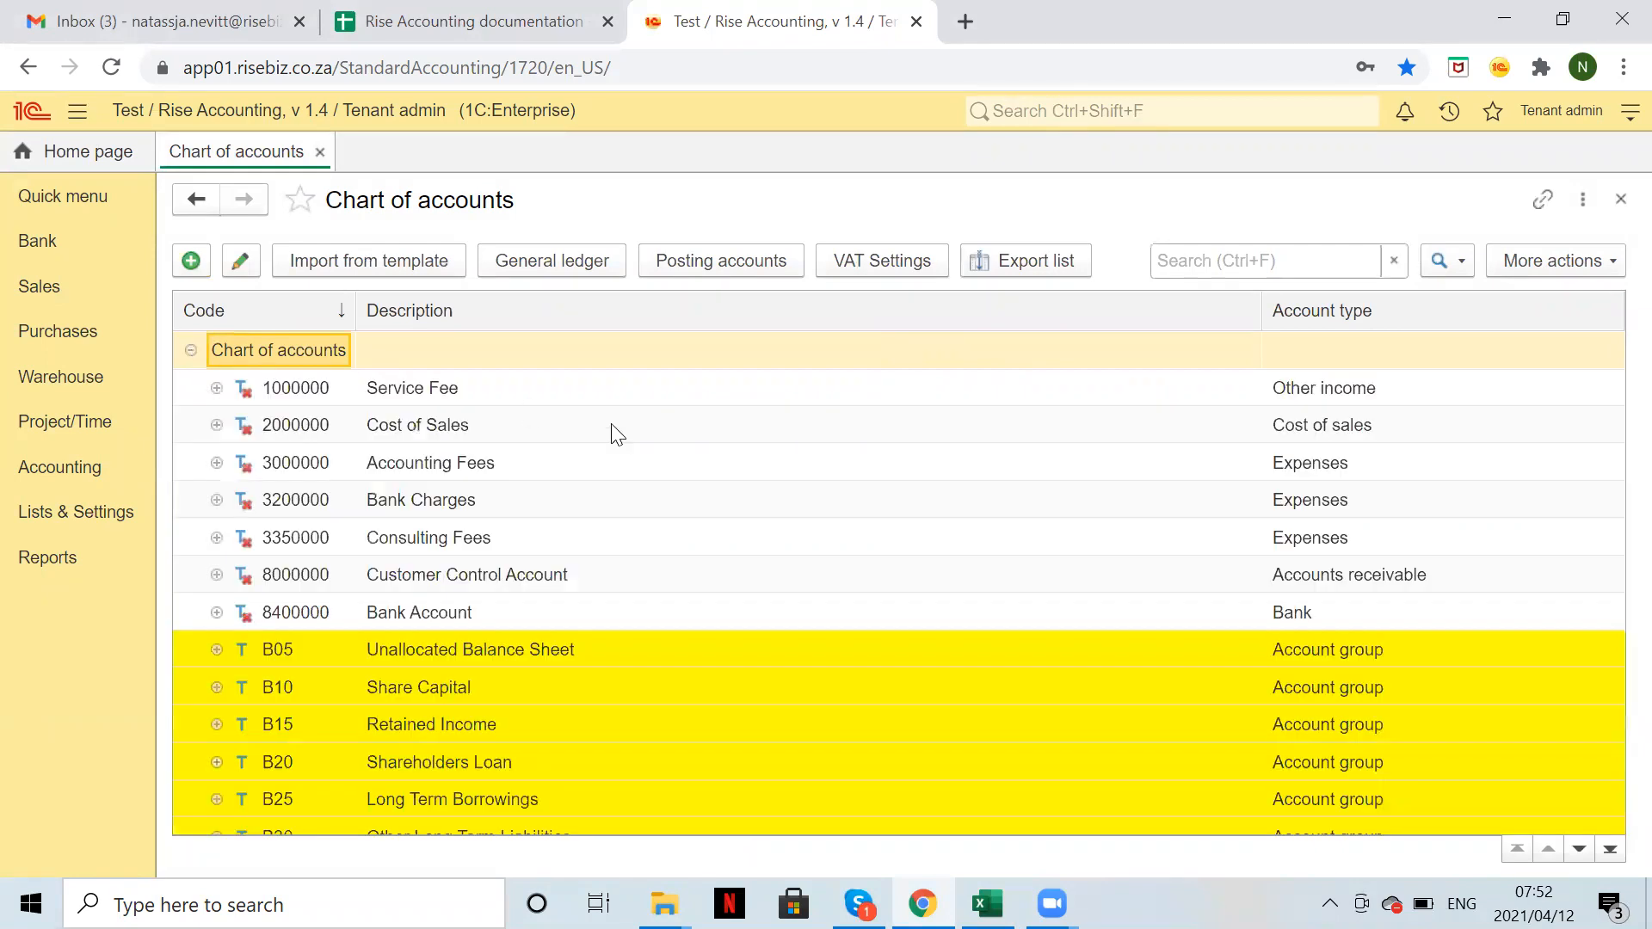
scroll(823, 704, "down", 3)
scroll(822, 704, "up", 3)
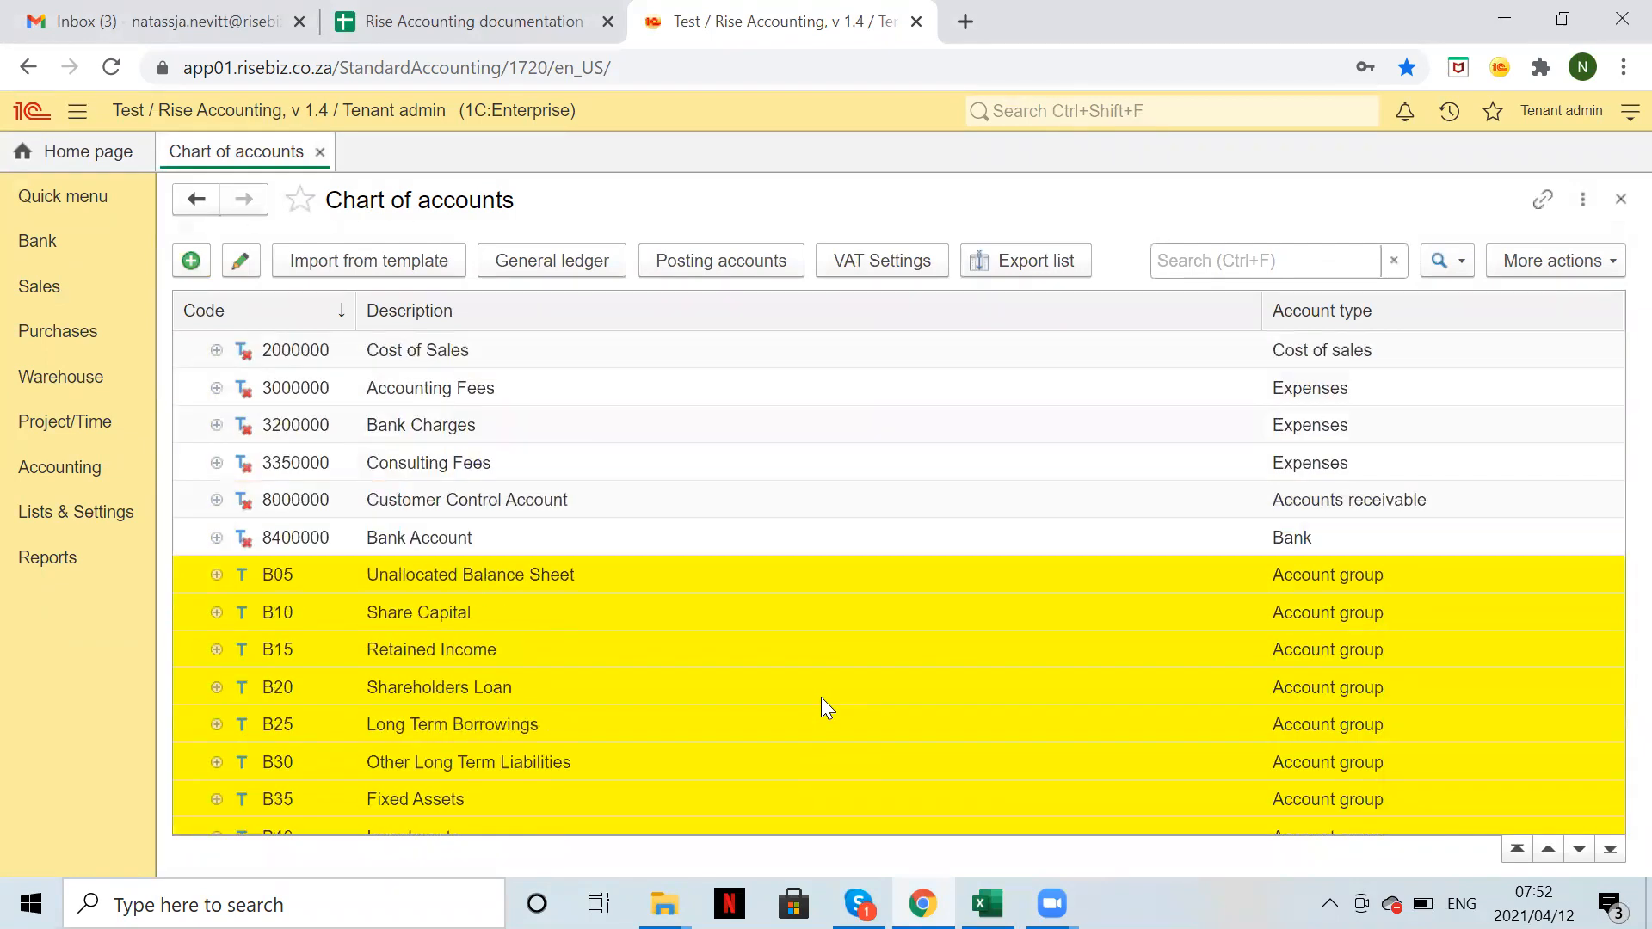
scroll(820, 697, "down", 3)
scroll(821, 696, "up", 1)
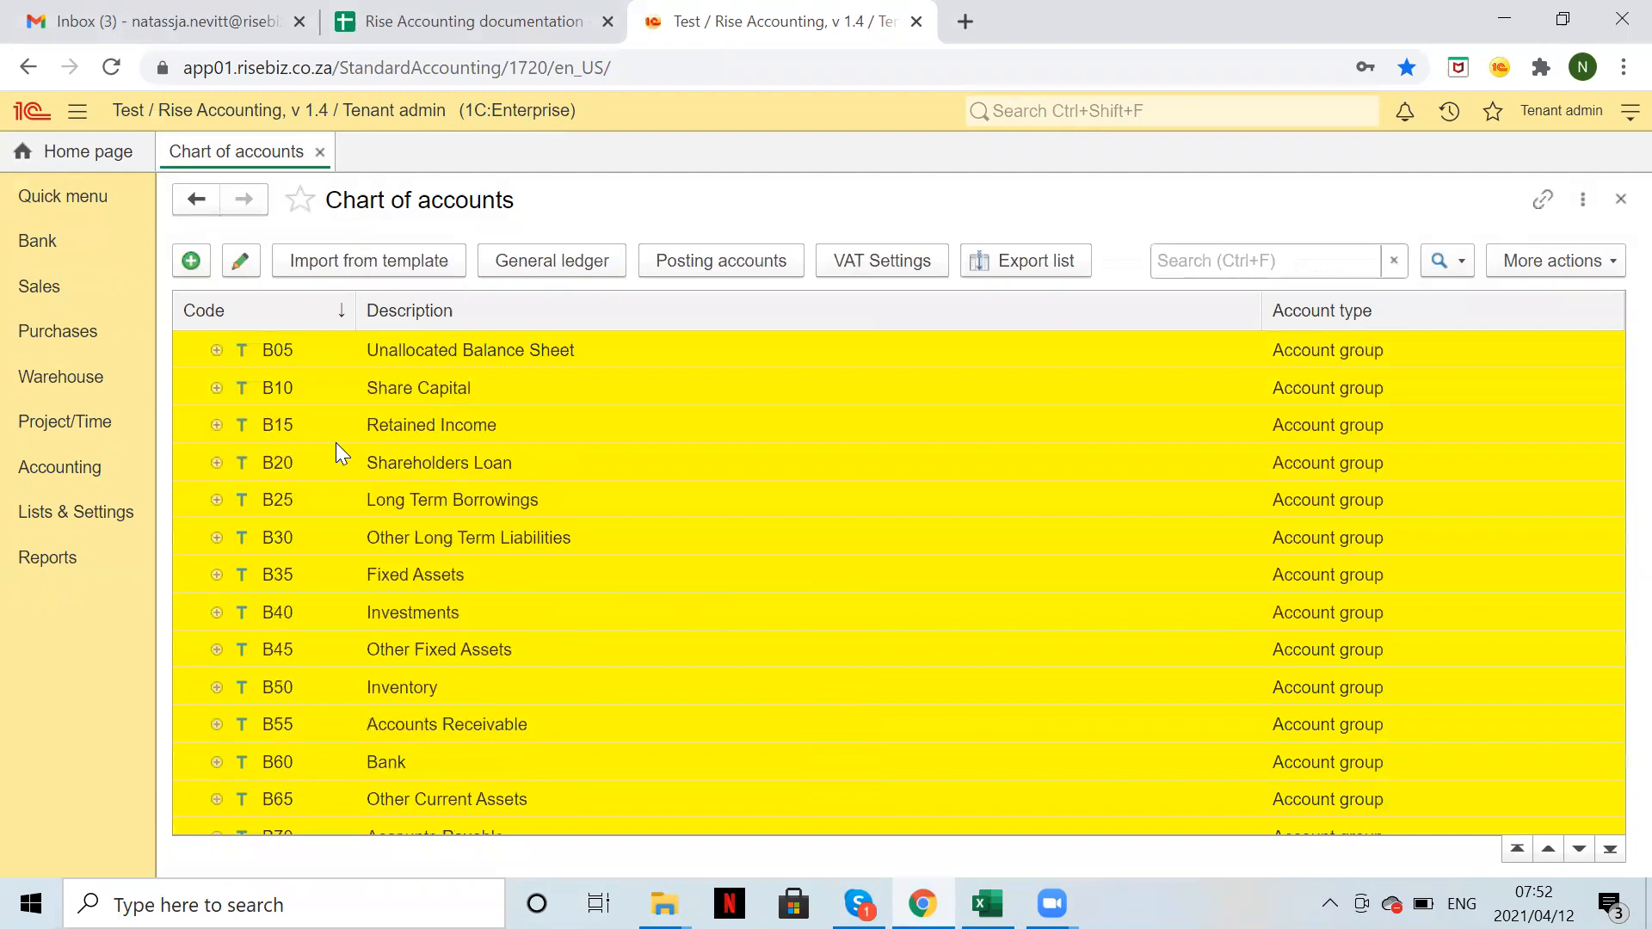
- Expand the Retained Income, Shareholders Loan and Fixed Assets groups and examine the accounts nested under them
left_click(216, 426)
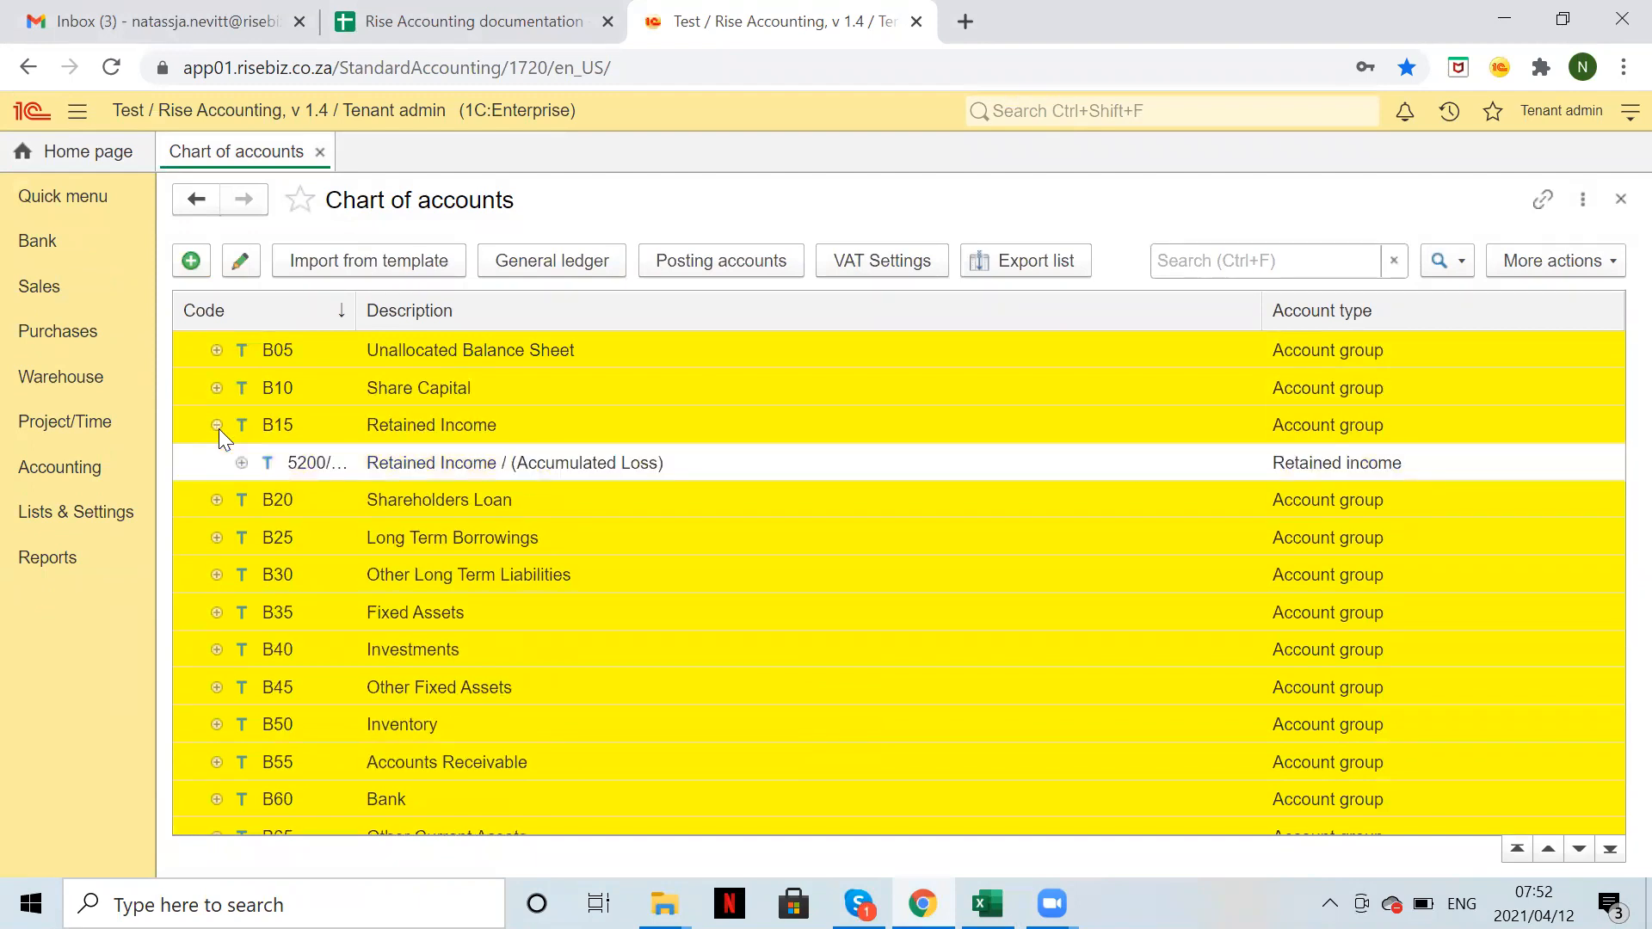
left_click(609, 470)
left_click(216, 501)
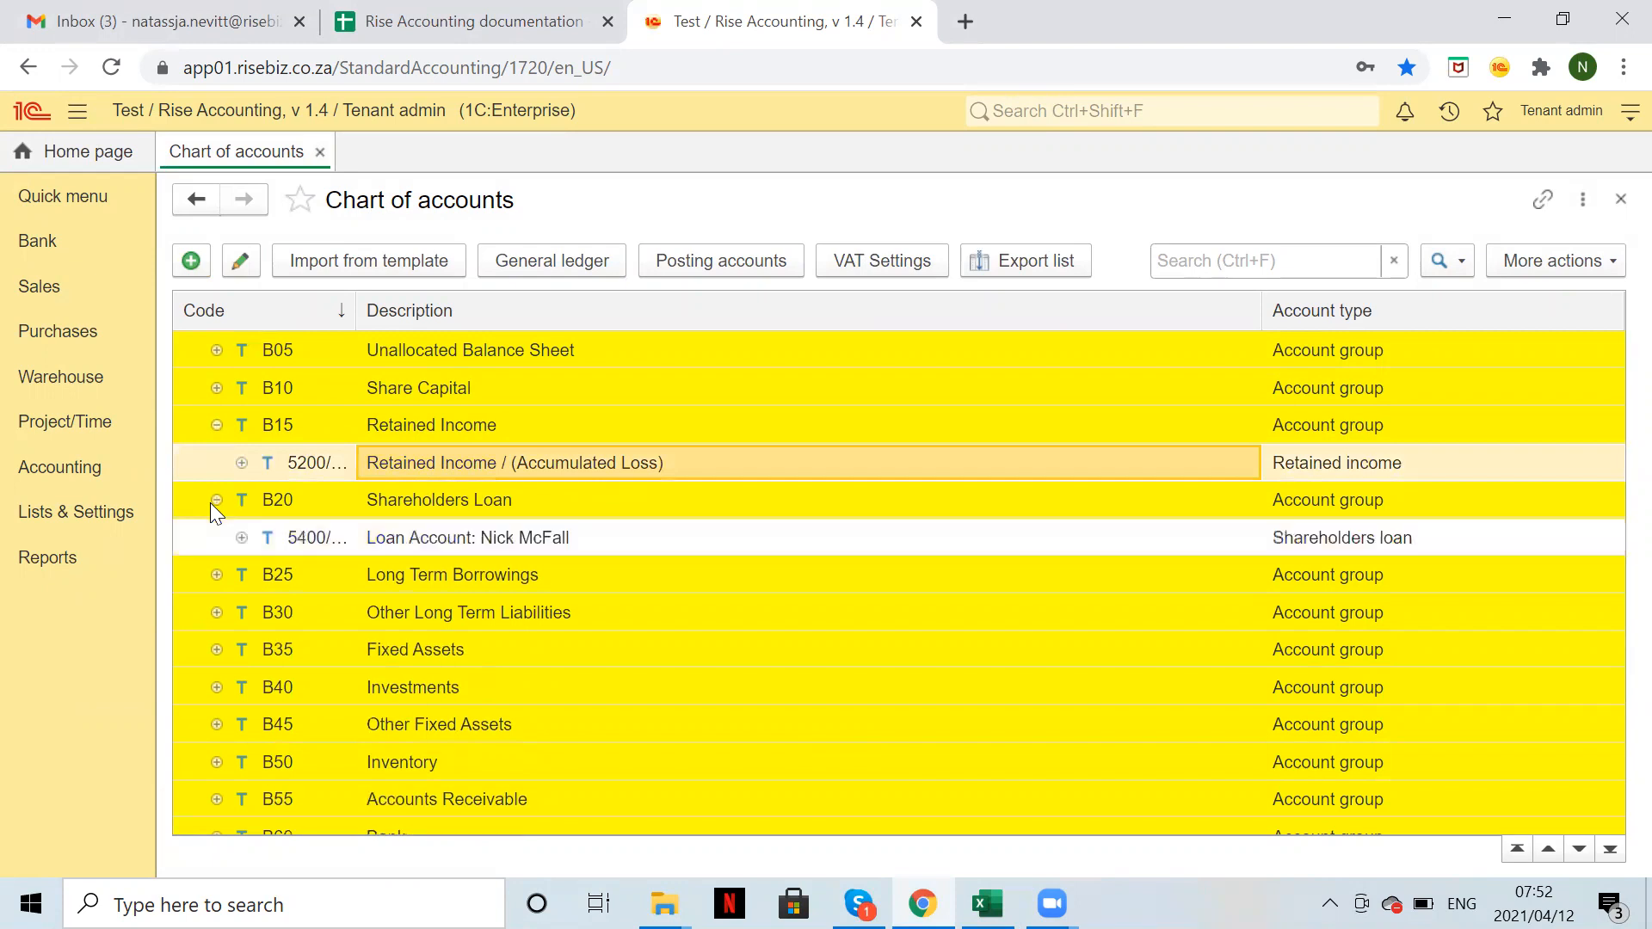
left_click(418, 535)
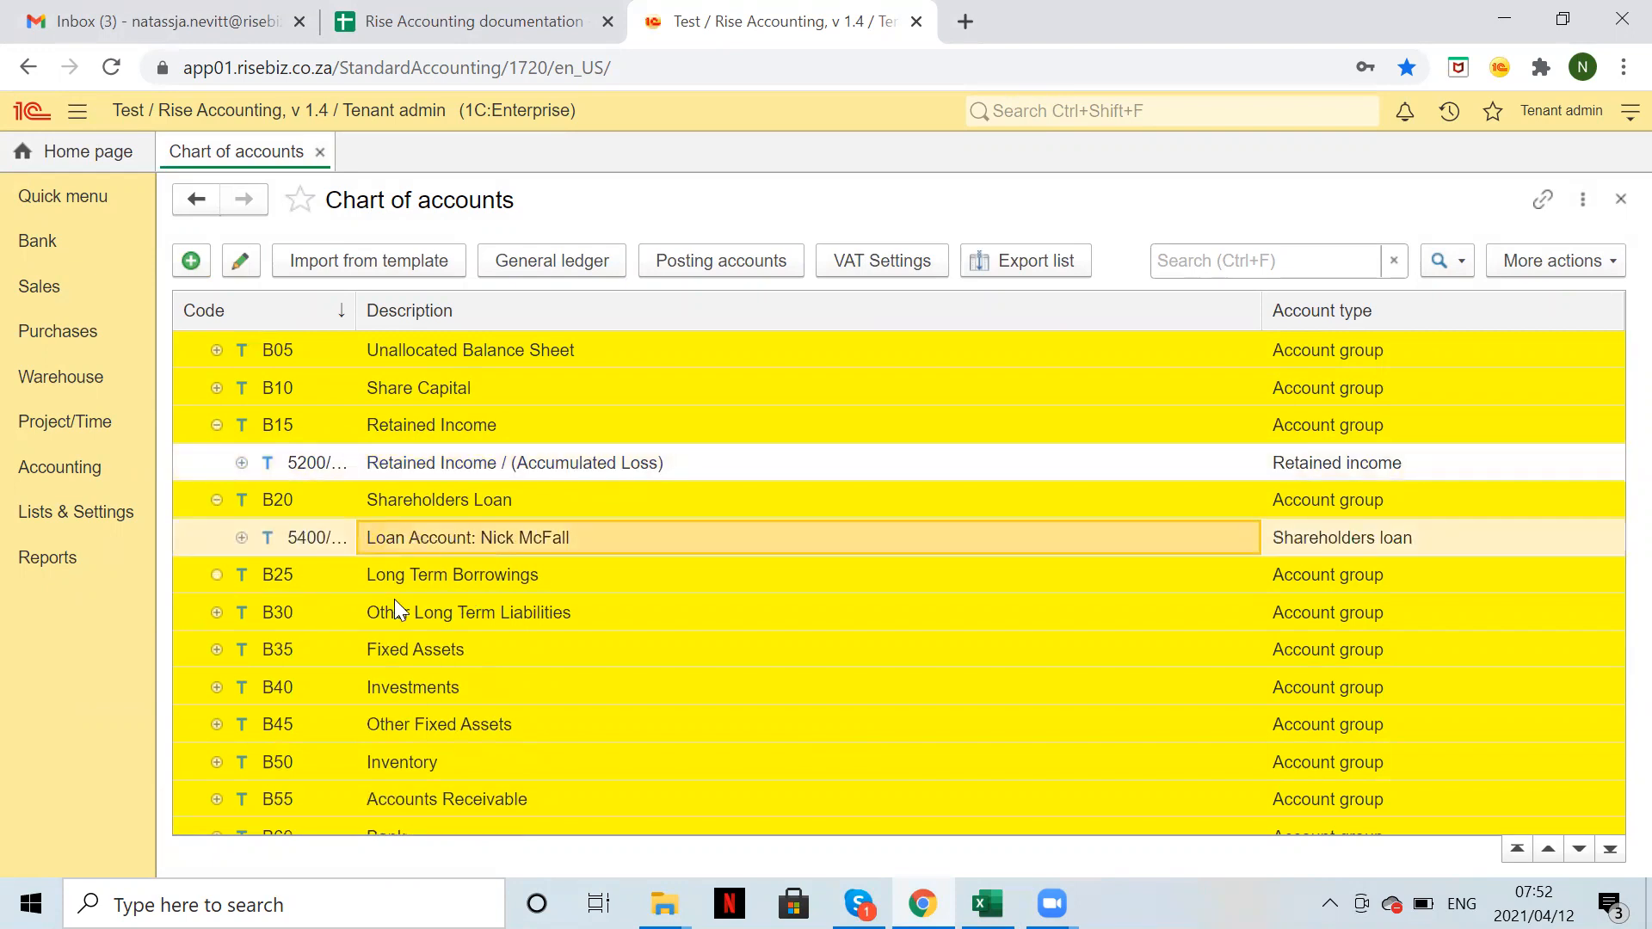
left_click(213, 656)
scroll(584, 740, "down", 5)
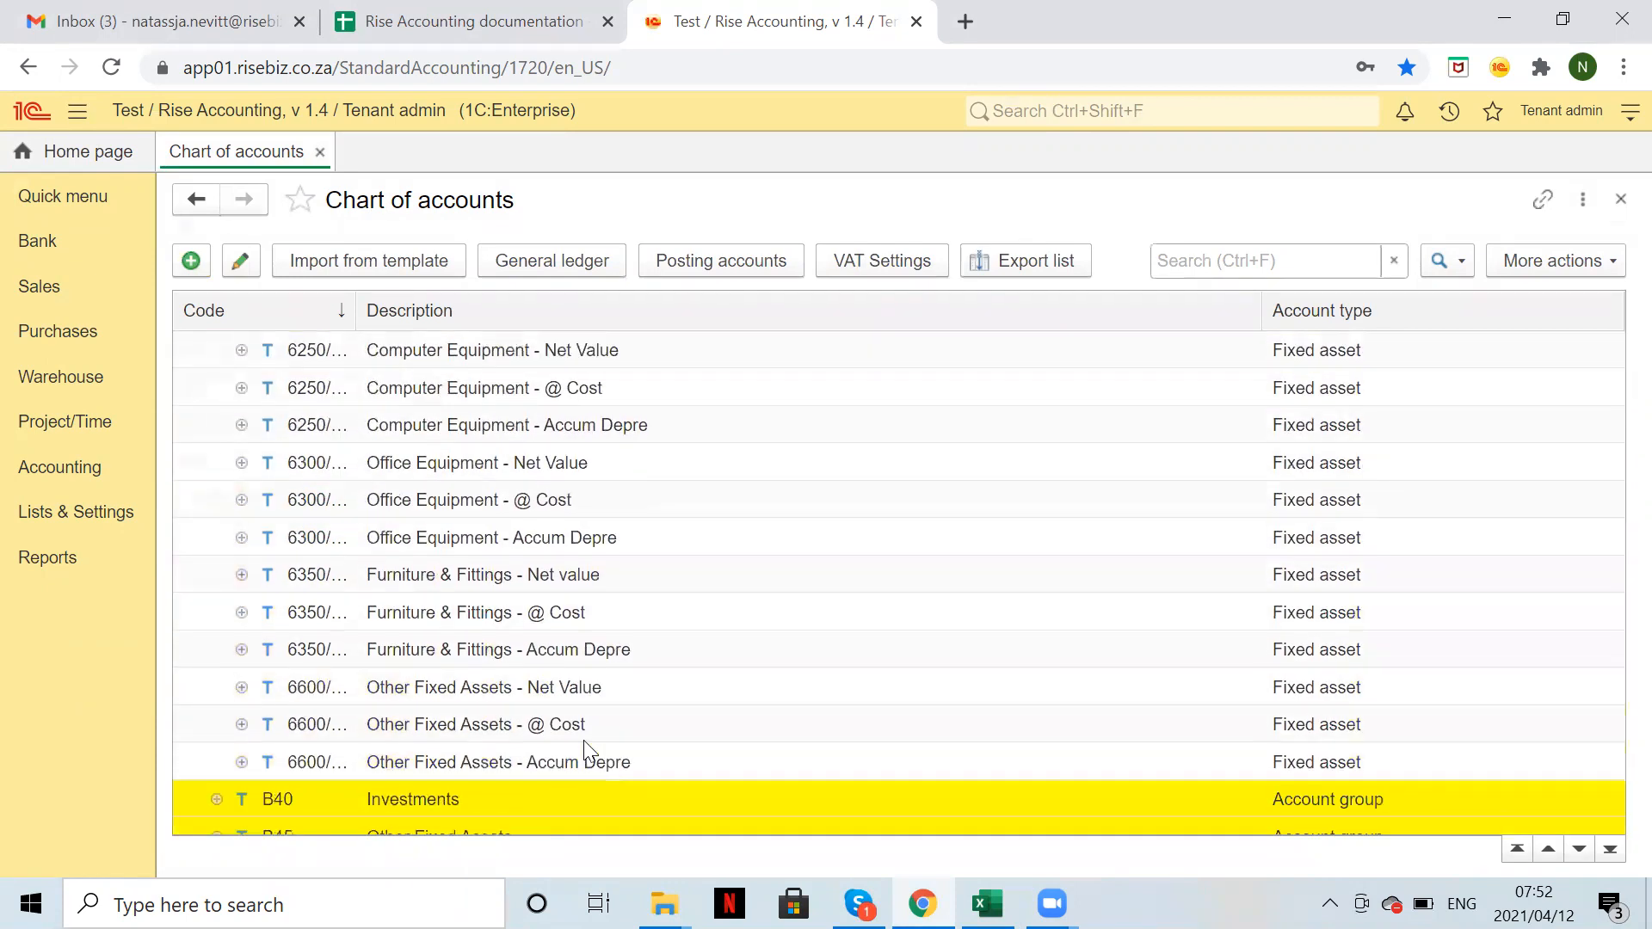
scroll(504, 604, "down", 5)
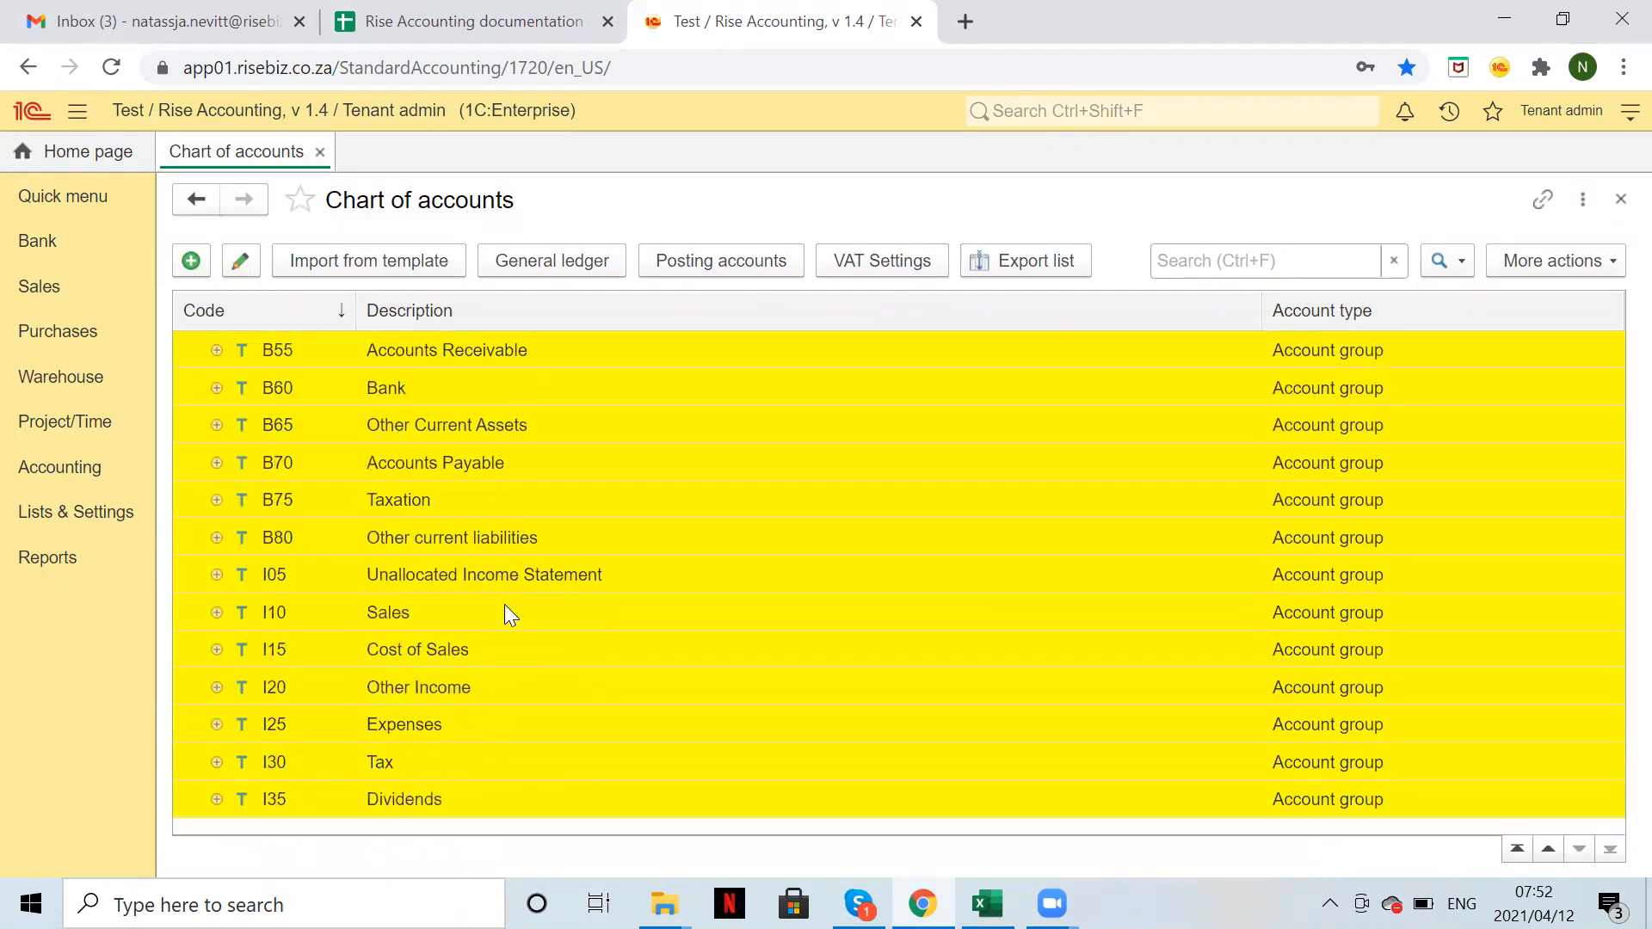
scroll(504, 604, "up", 5)
scroll(506, 609, "up", 3)
scroll(506, 610, "down", 3)
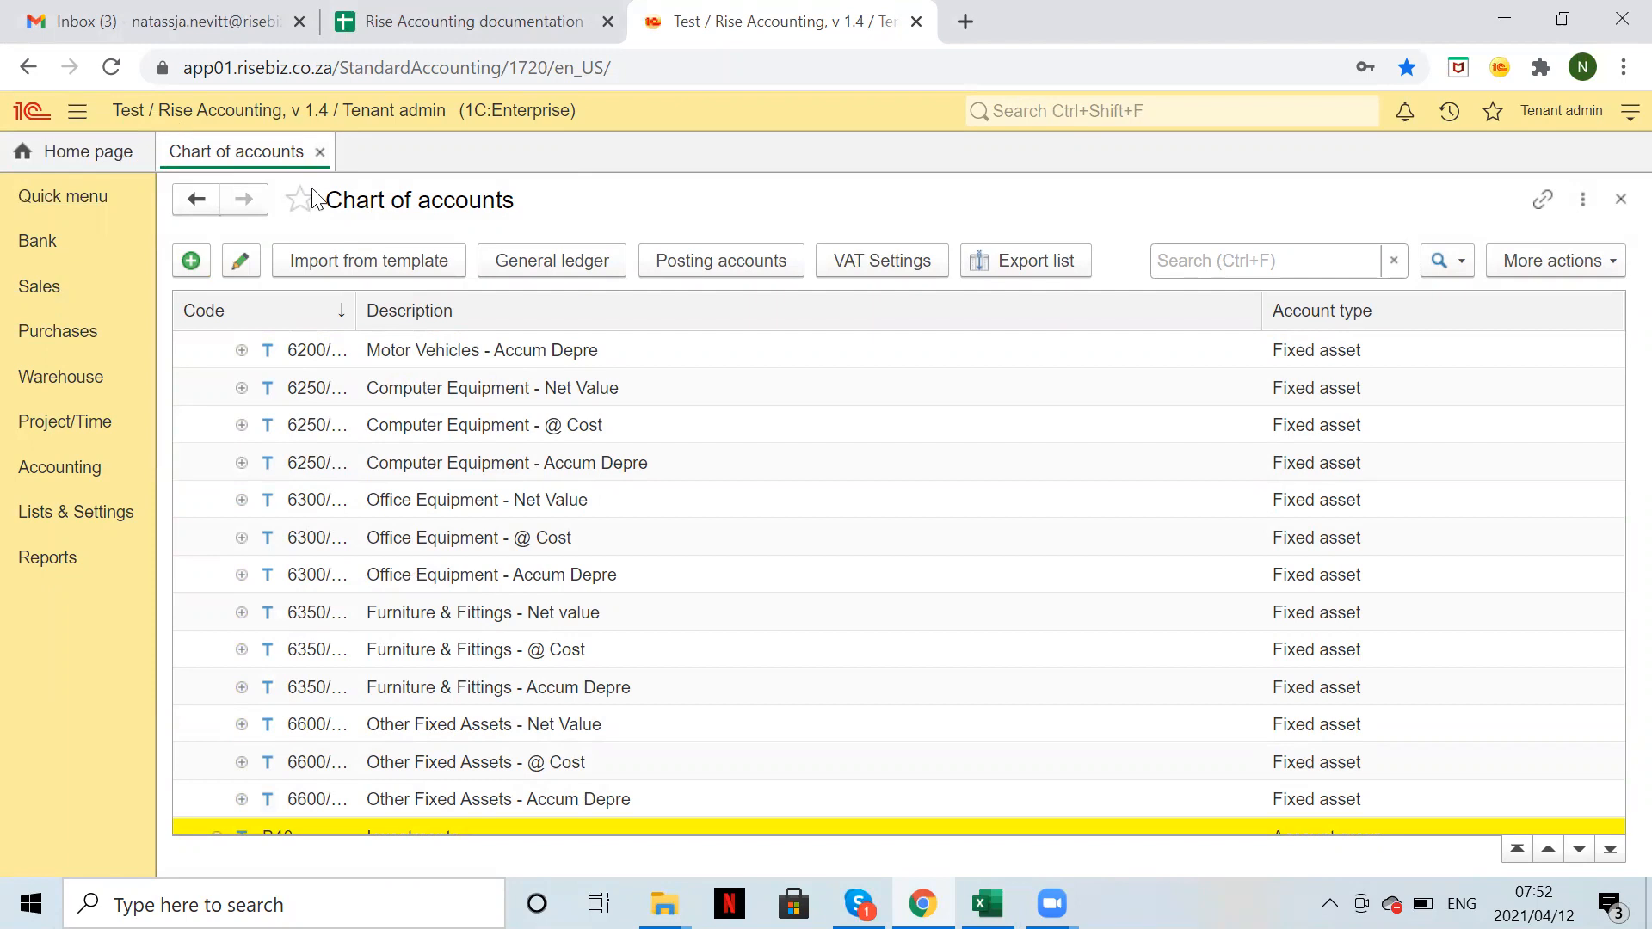
- Start another chart of accounts import and look through the available templates, from 01 Generic to 10 Professional services
left_click(297, 260)
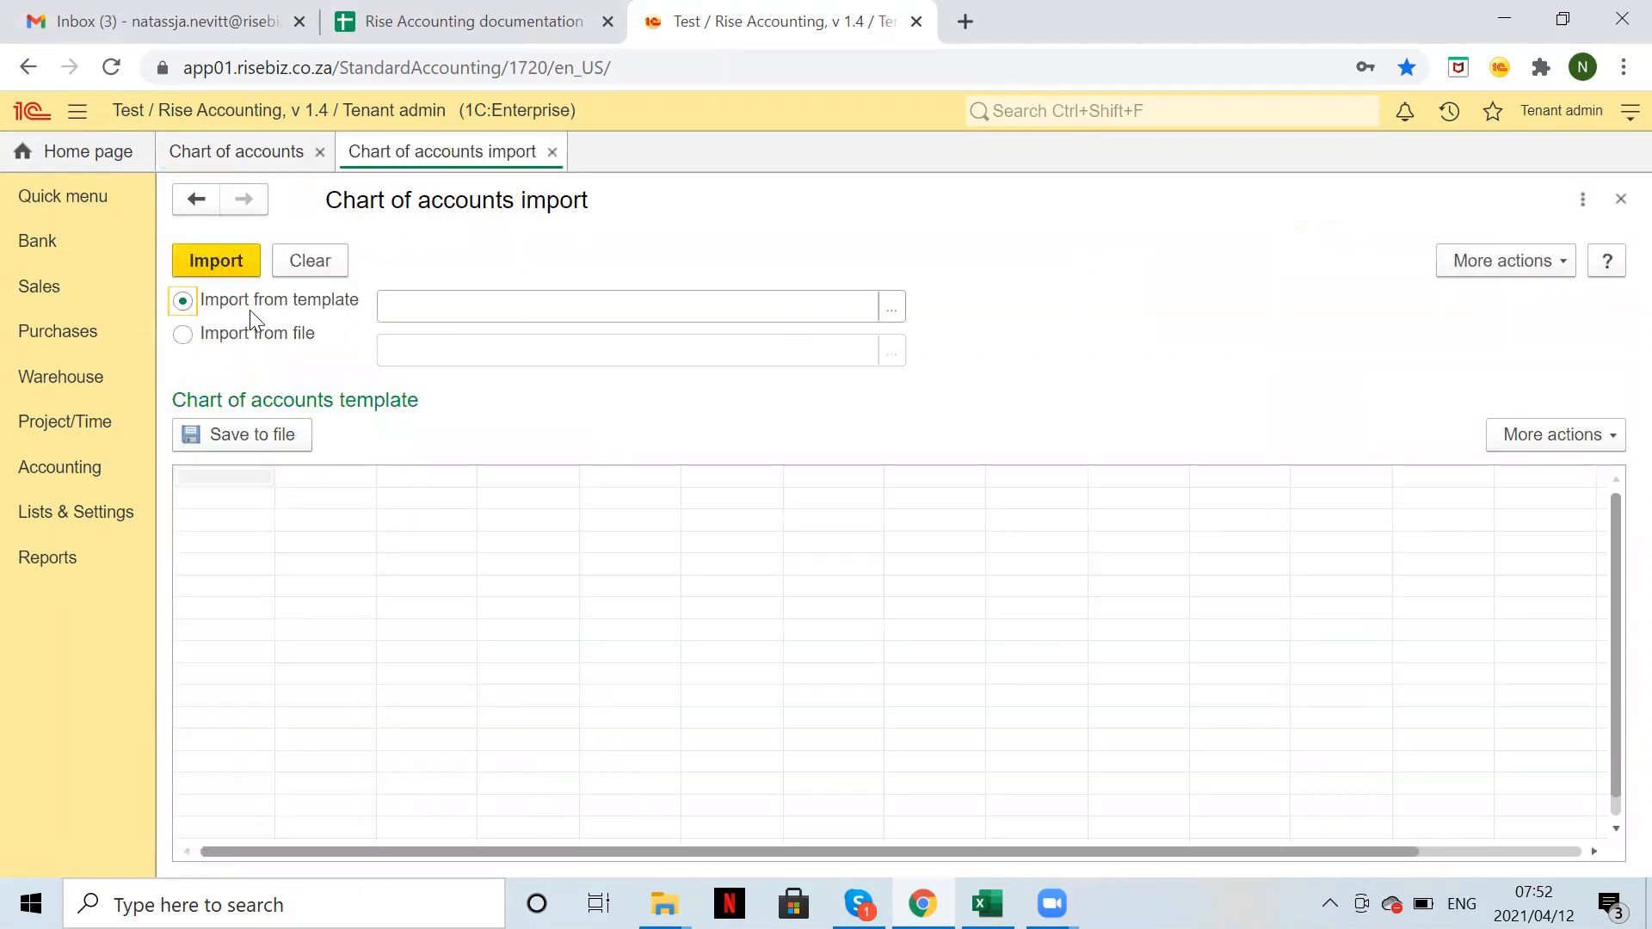
left_click(893, 312)
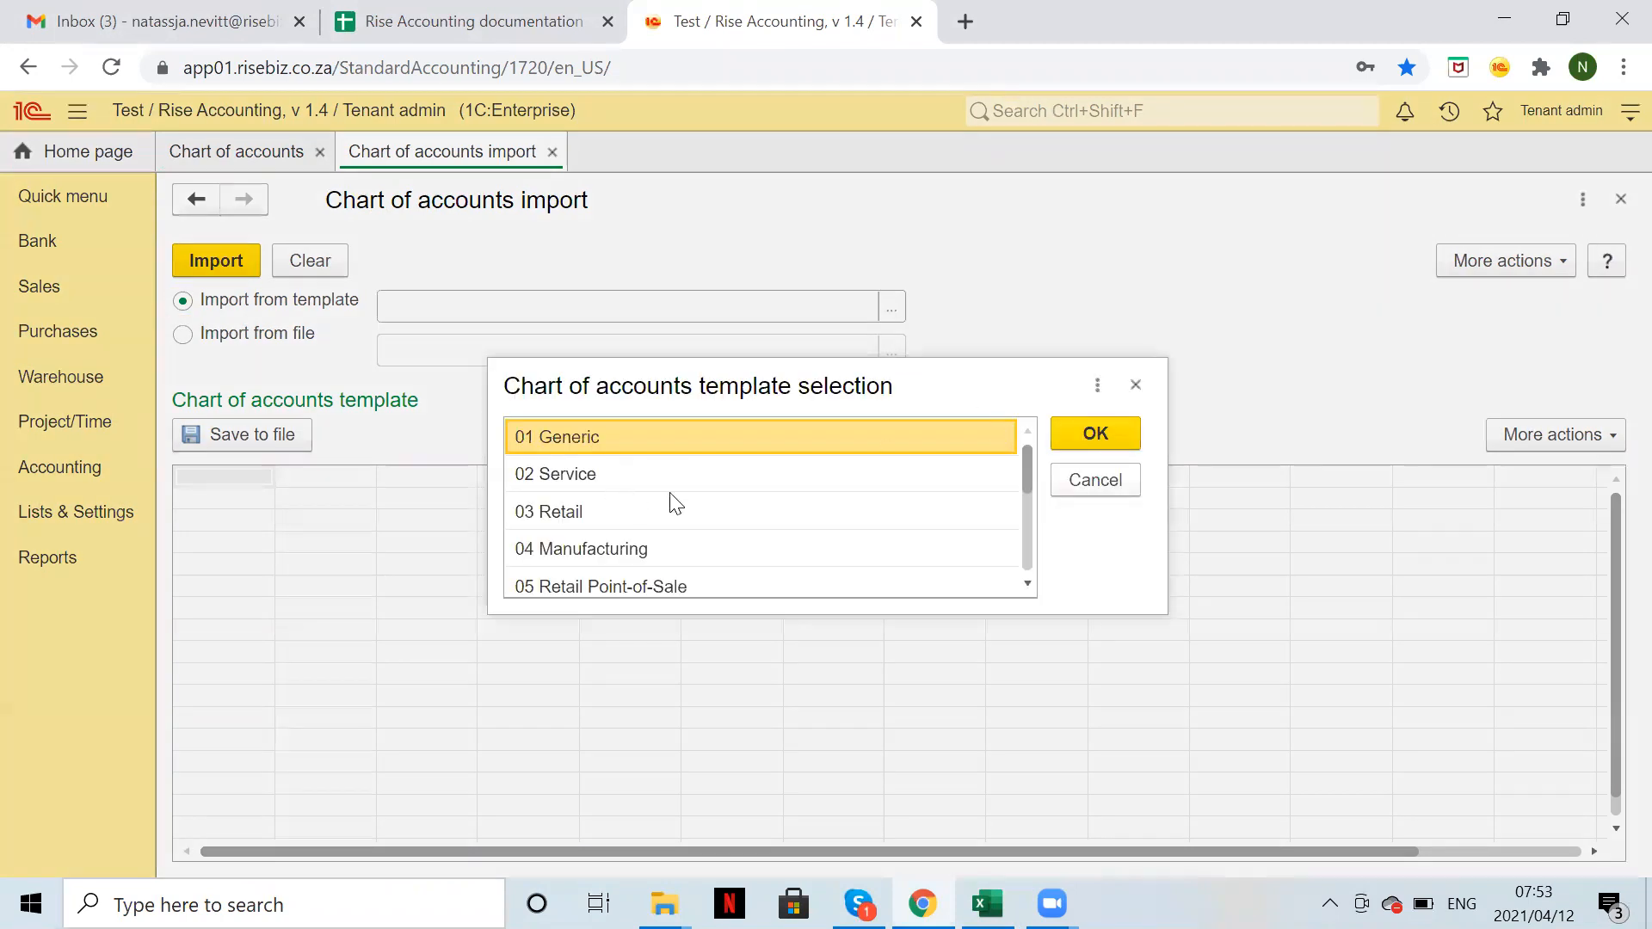
left_click(820, 467)
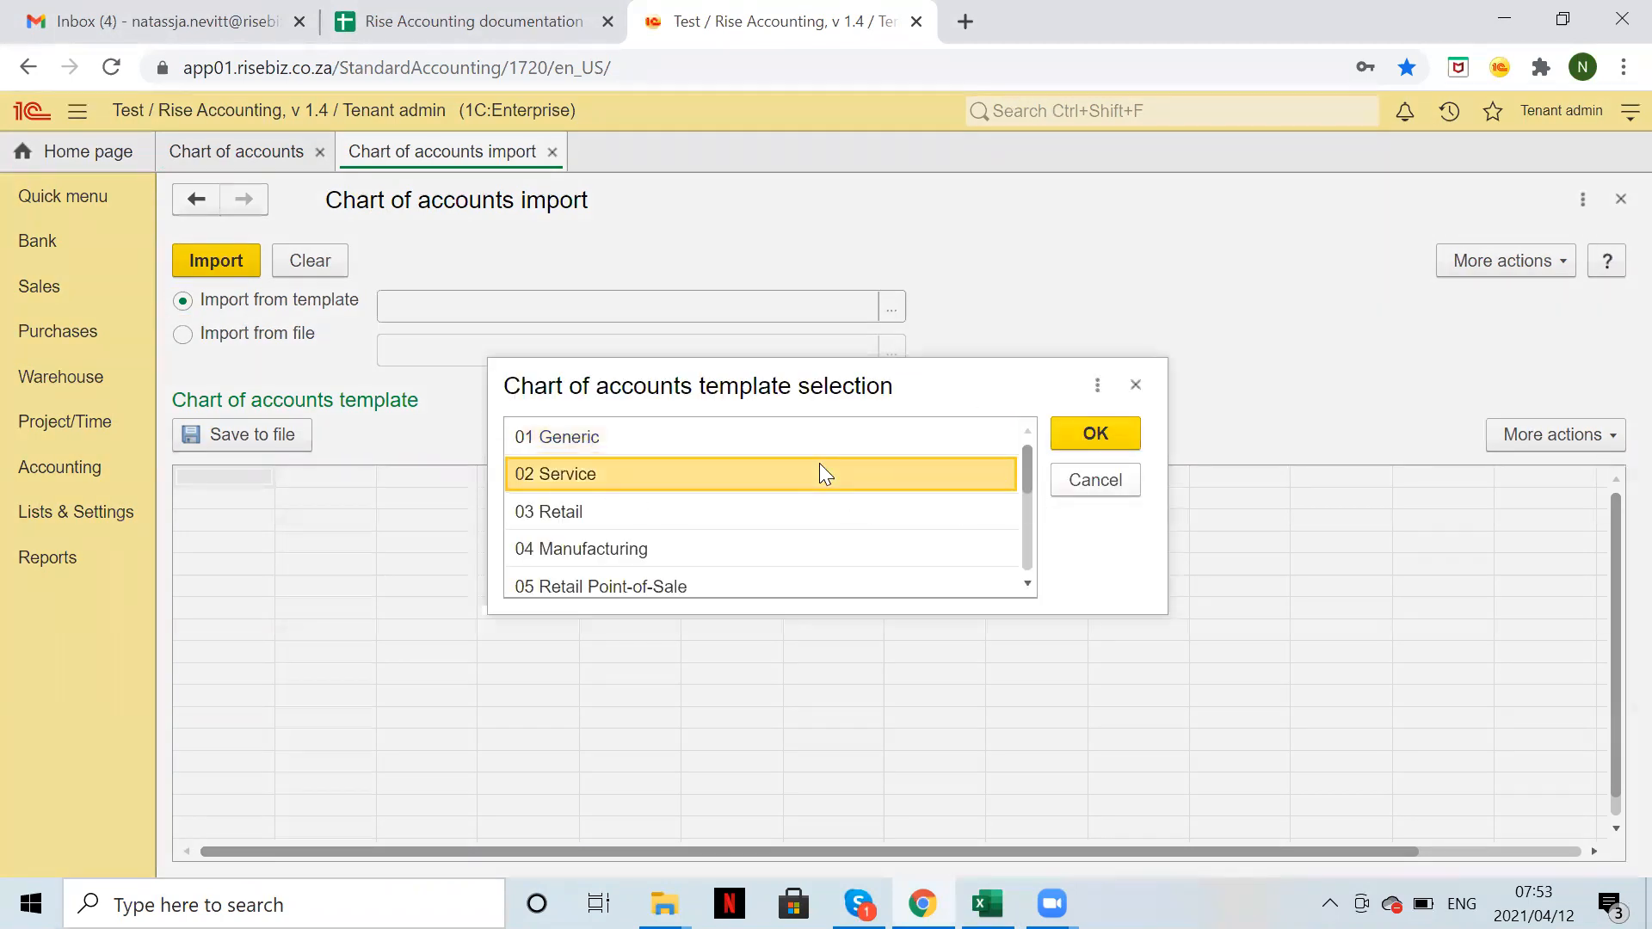
key("Up")
key("Down")
key("Down")
key("Down")
key("Down")
key("Down")
key("Down")
key("Down")
key("Down")
key("Down")
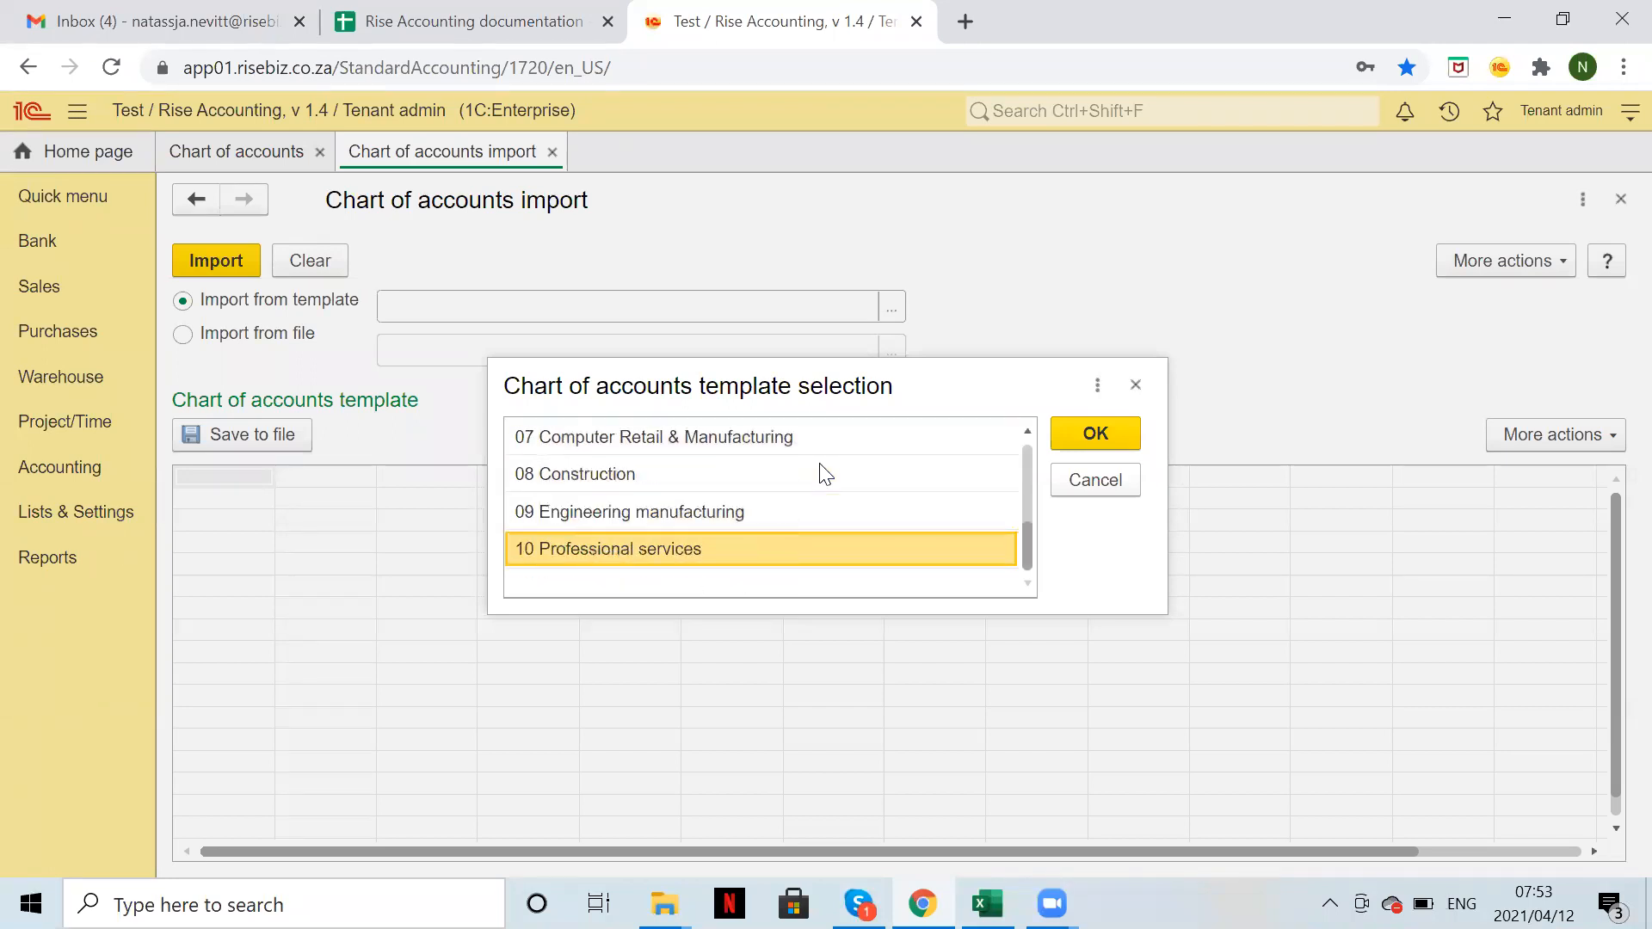
key("Up")
key("Up")
key("Up")
key("Up")
key("Up")
key("Up")
key("Up")
key("Up")
key("Up")
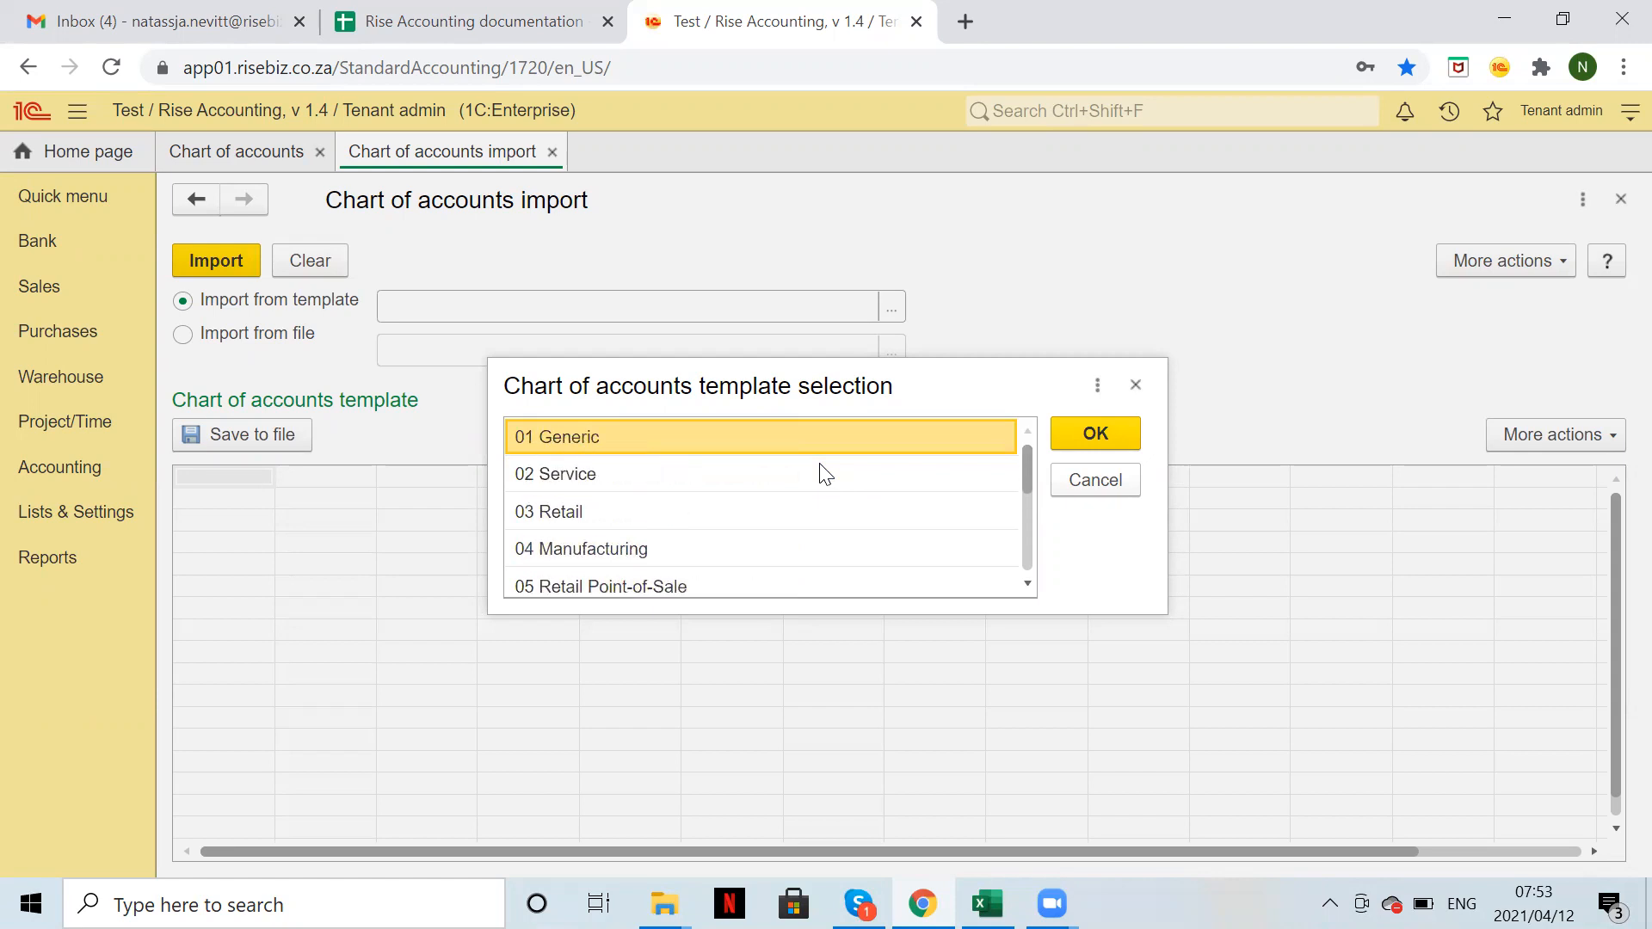
- Load the 04 Manufacturing template into the chart of accounts import form
key("Down")
left_click(771, 551)
left_click(1109, 430)
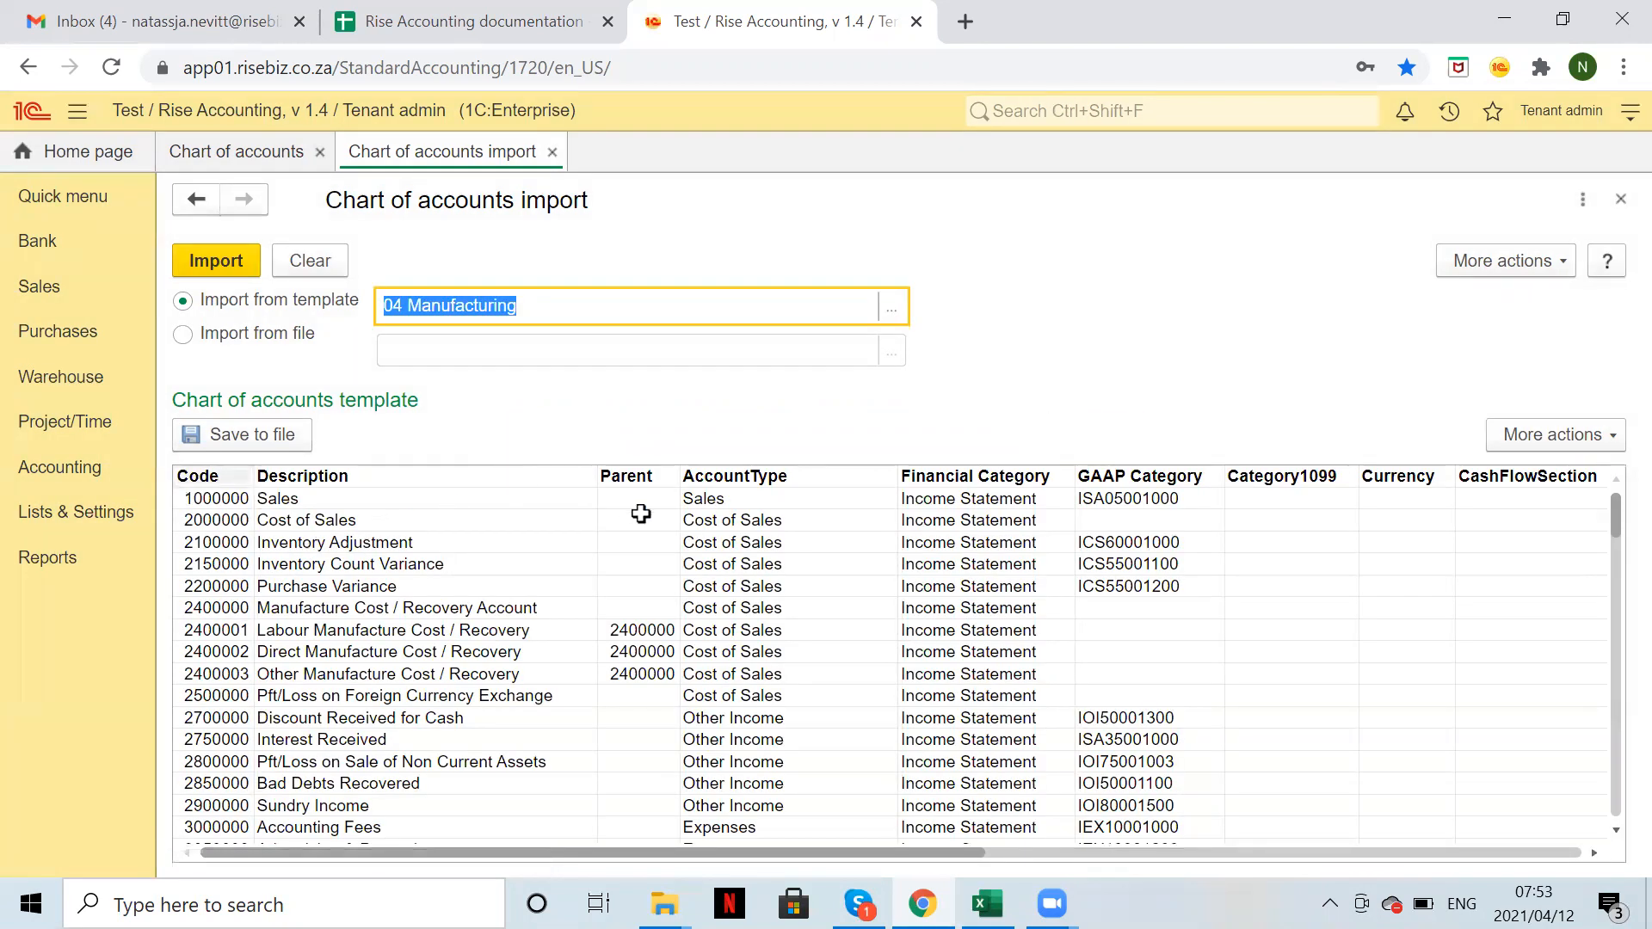
- Look through the accounts in the 04 Manufacturing template and close the import form without importing
scroll(1001, 715, "down", 7)
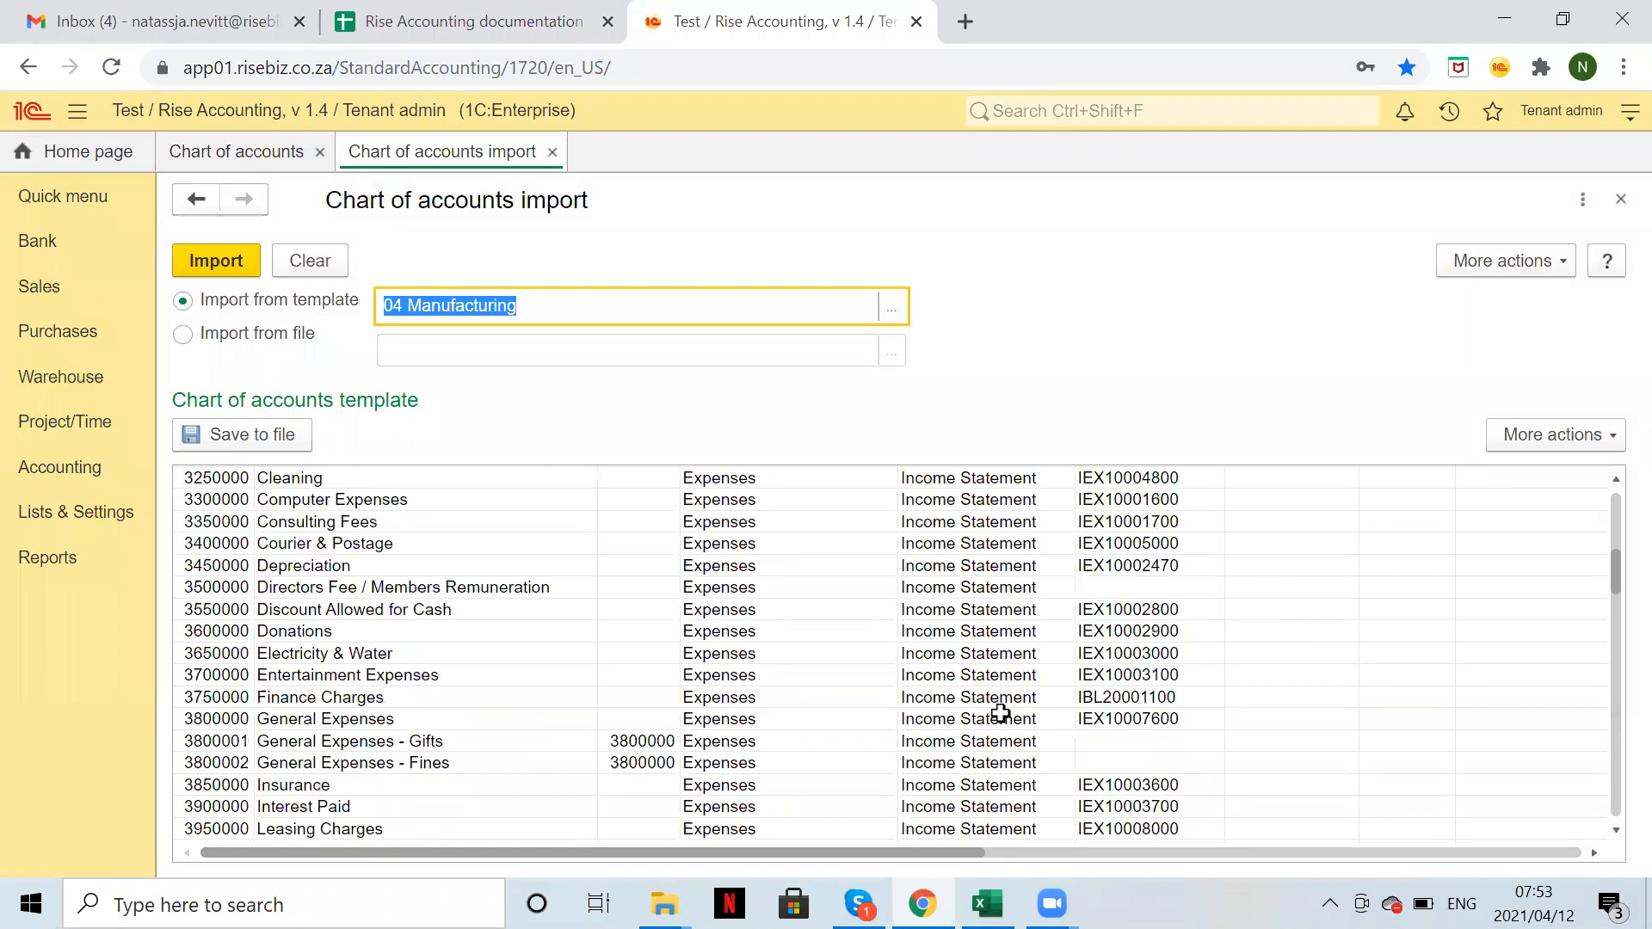
scroll(1000, 714, "down", 7)
scroll(1001, 714, "down", 5)
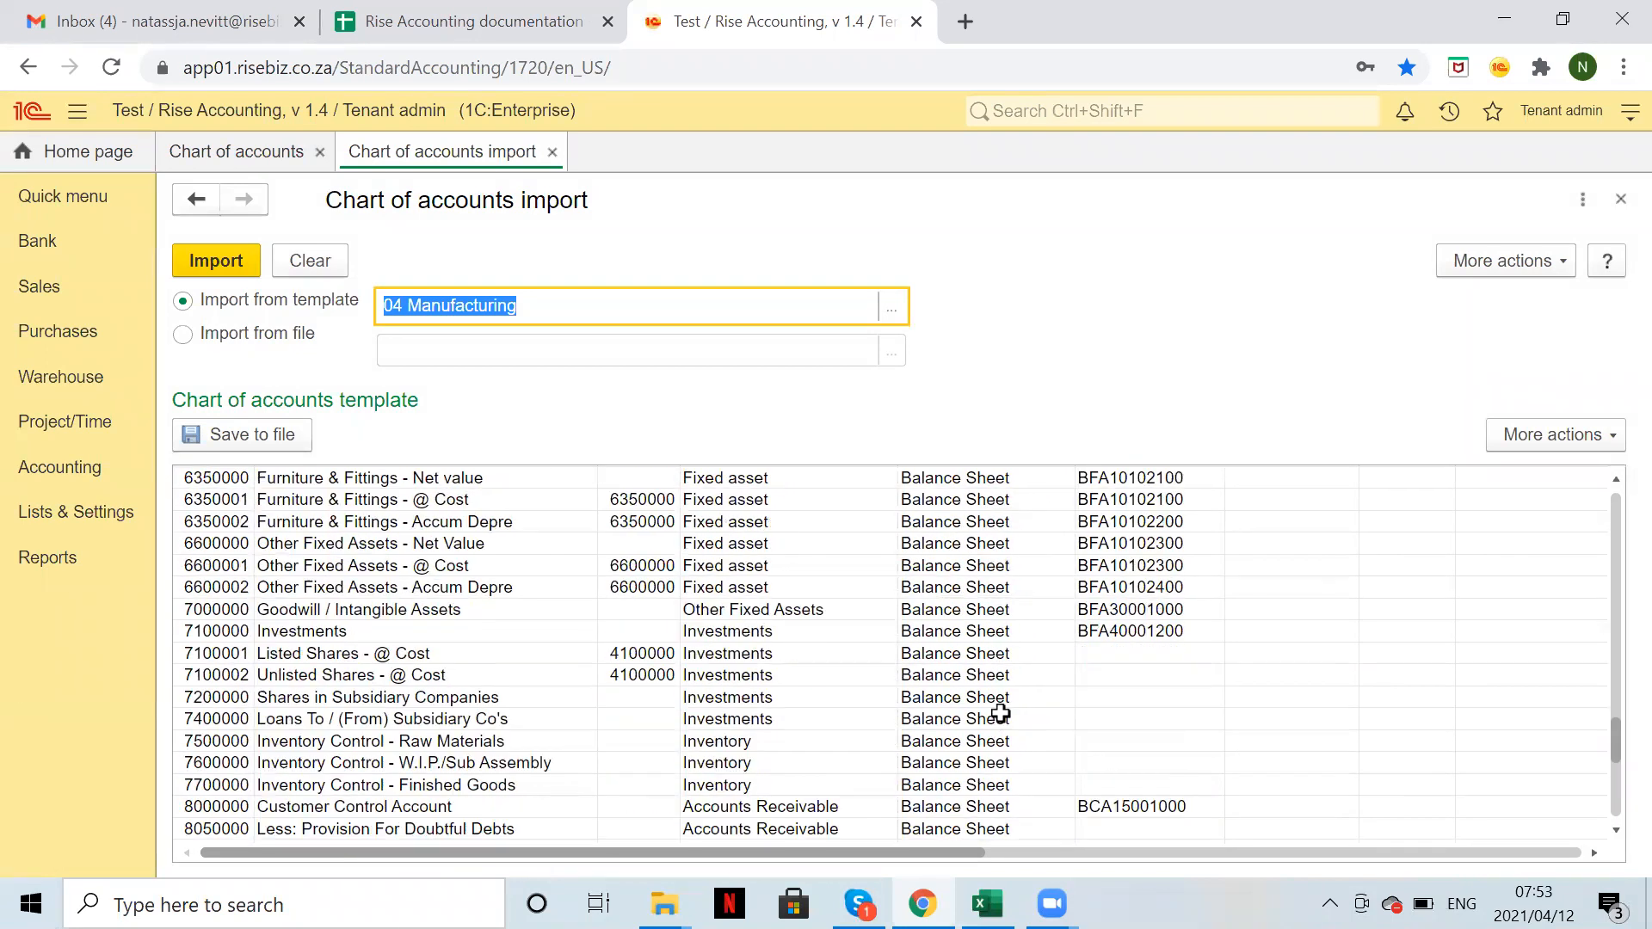
scroll(1000, 714, "up", 15)
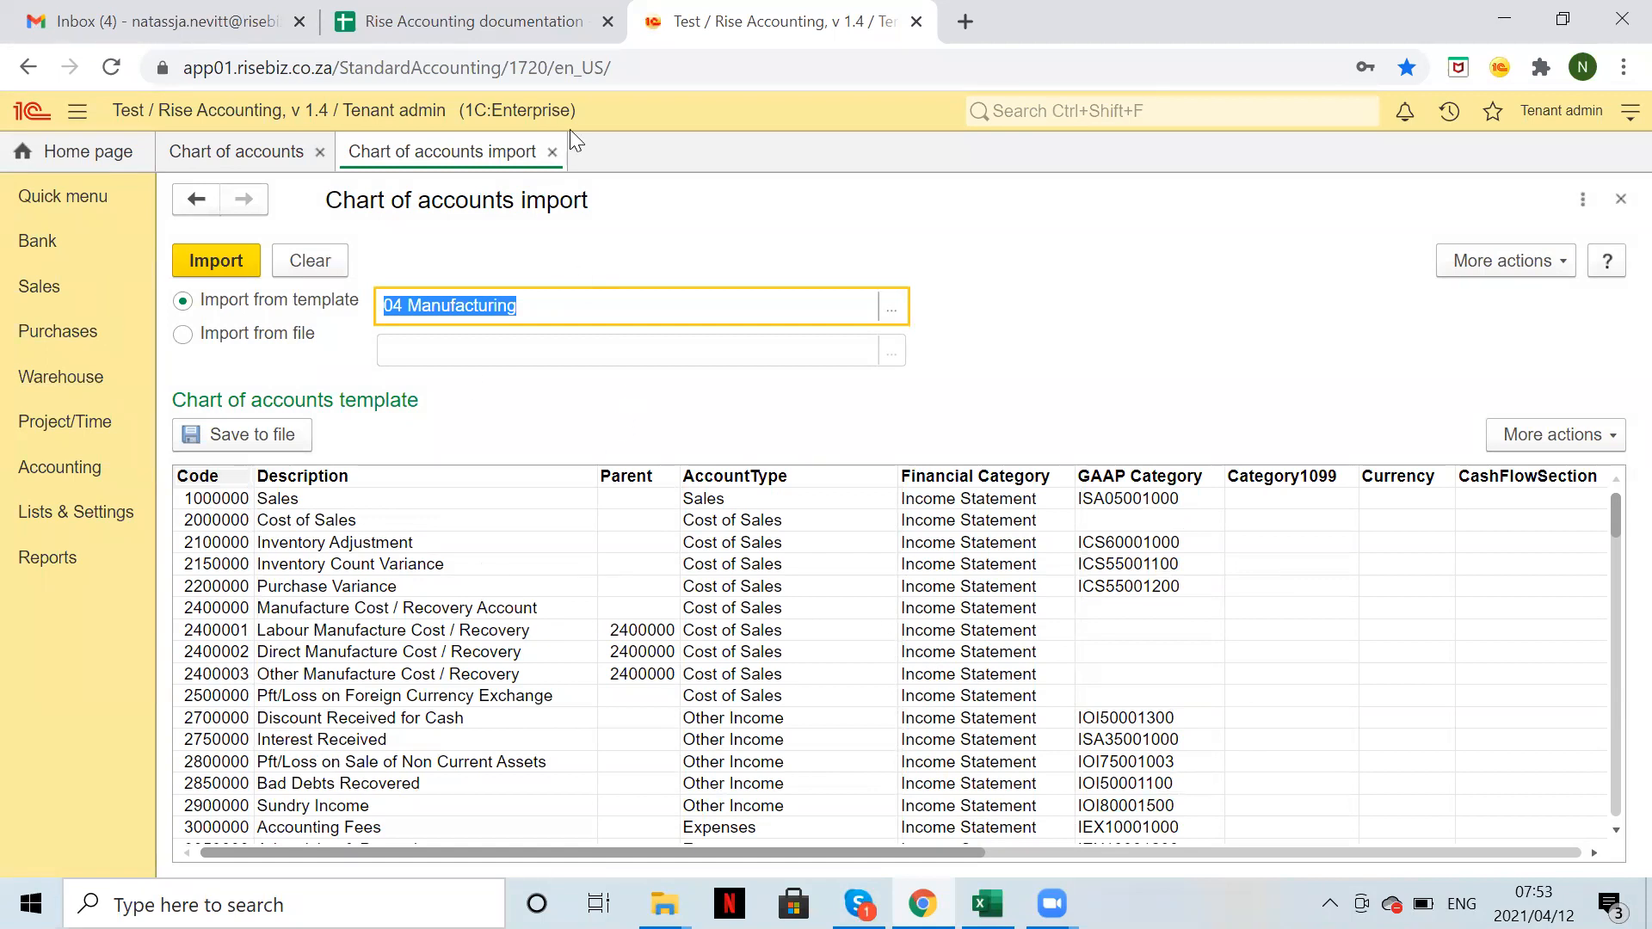
left_click(552, 152)
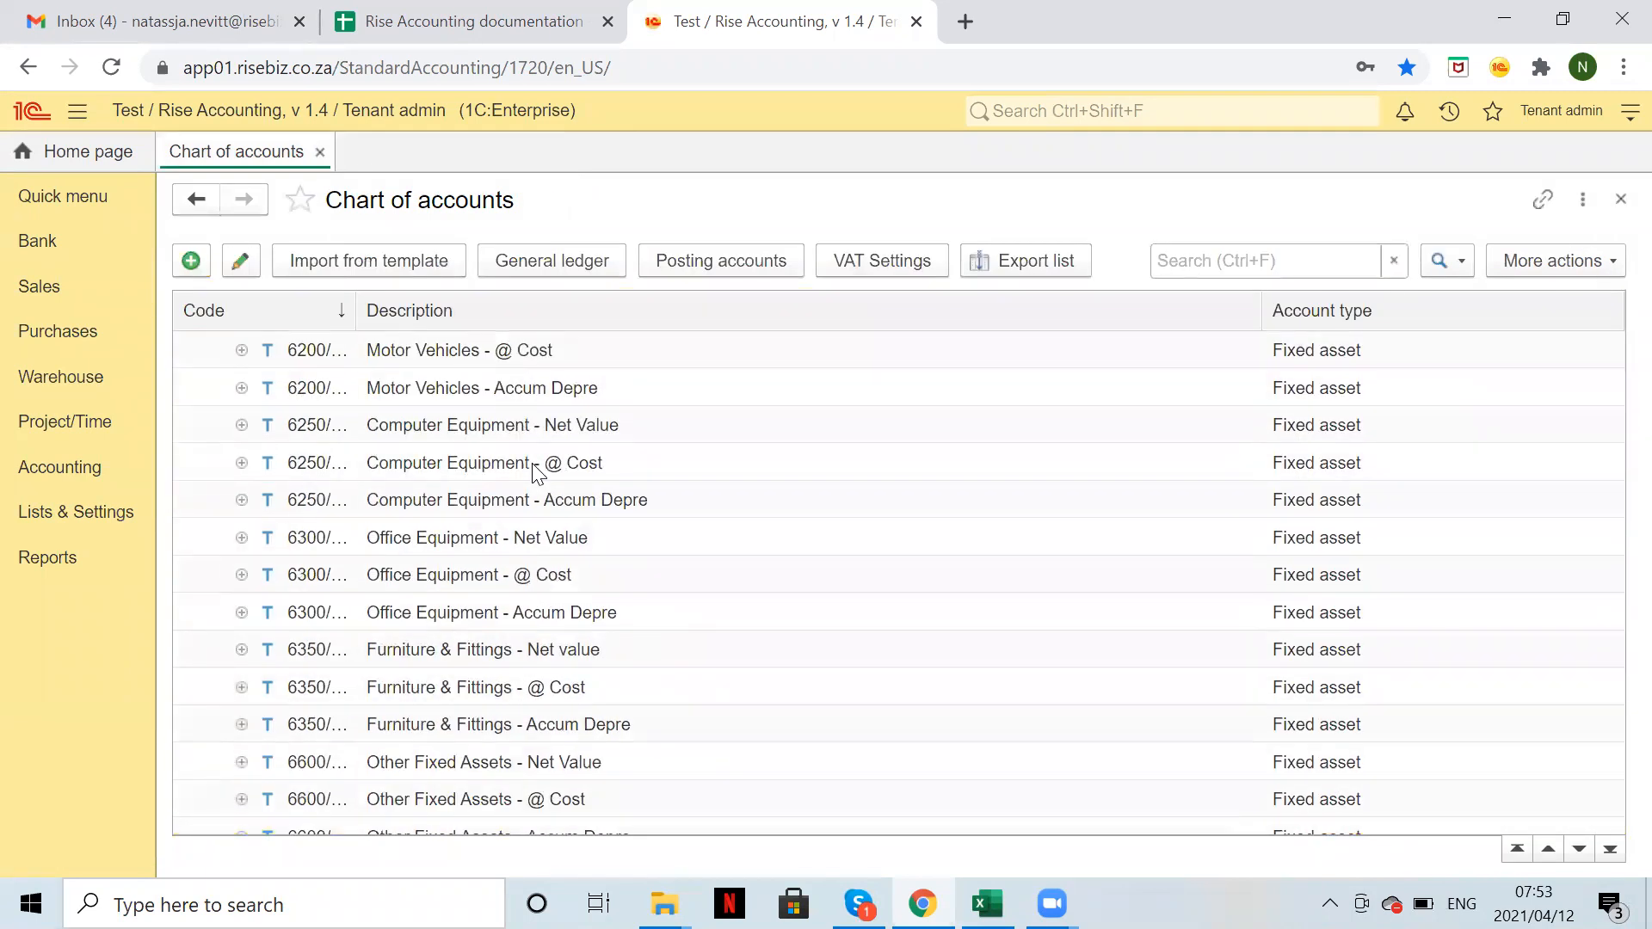
- Widen the Code column of the chart of accounts to fit the full codes and select the 6600/020 account
scroll(533, 472, "down", 1)
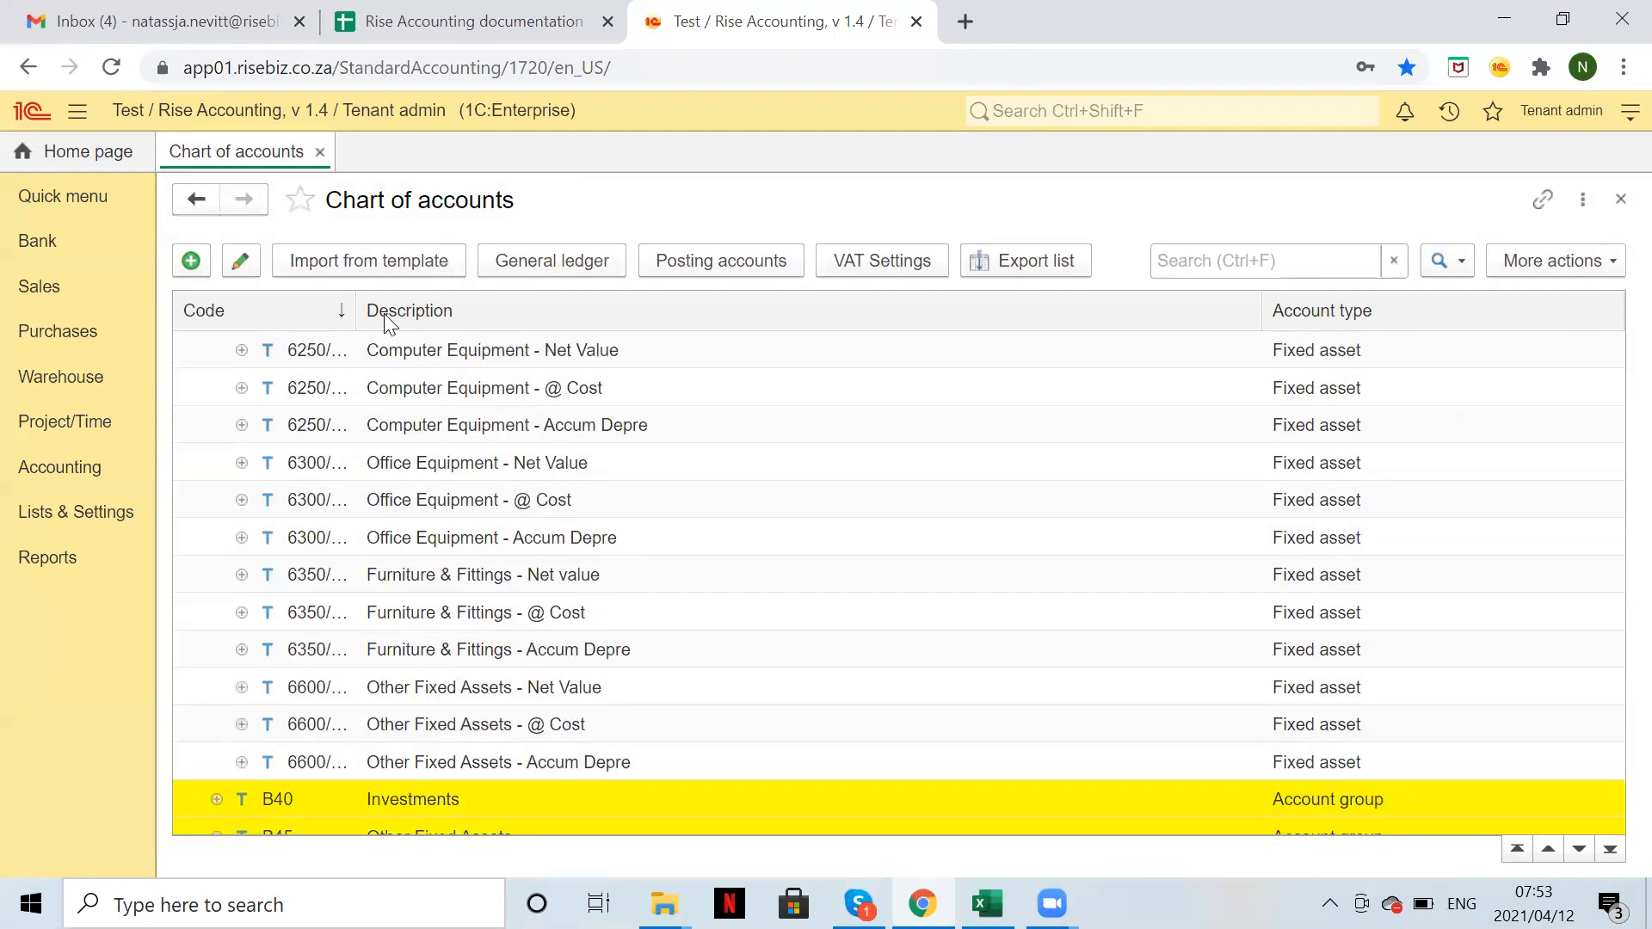
left_click_drag(353, 311, 461, 311)
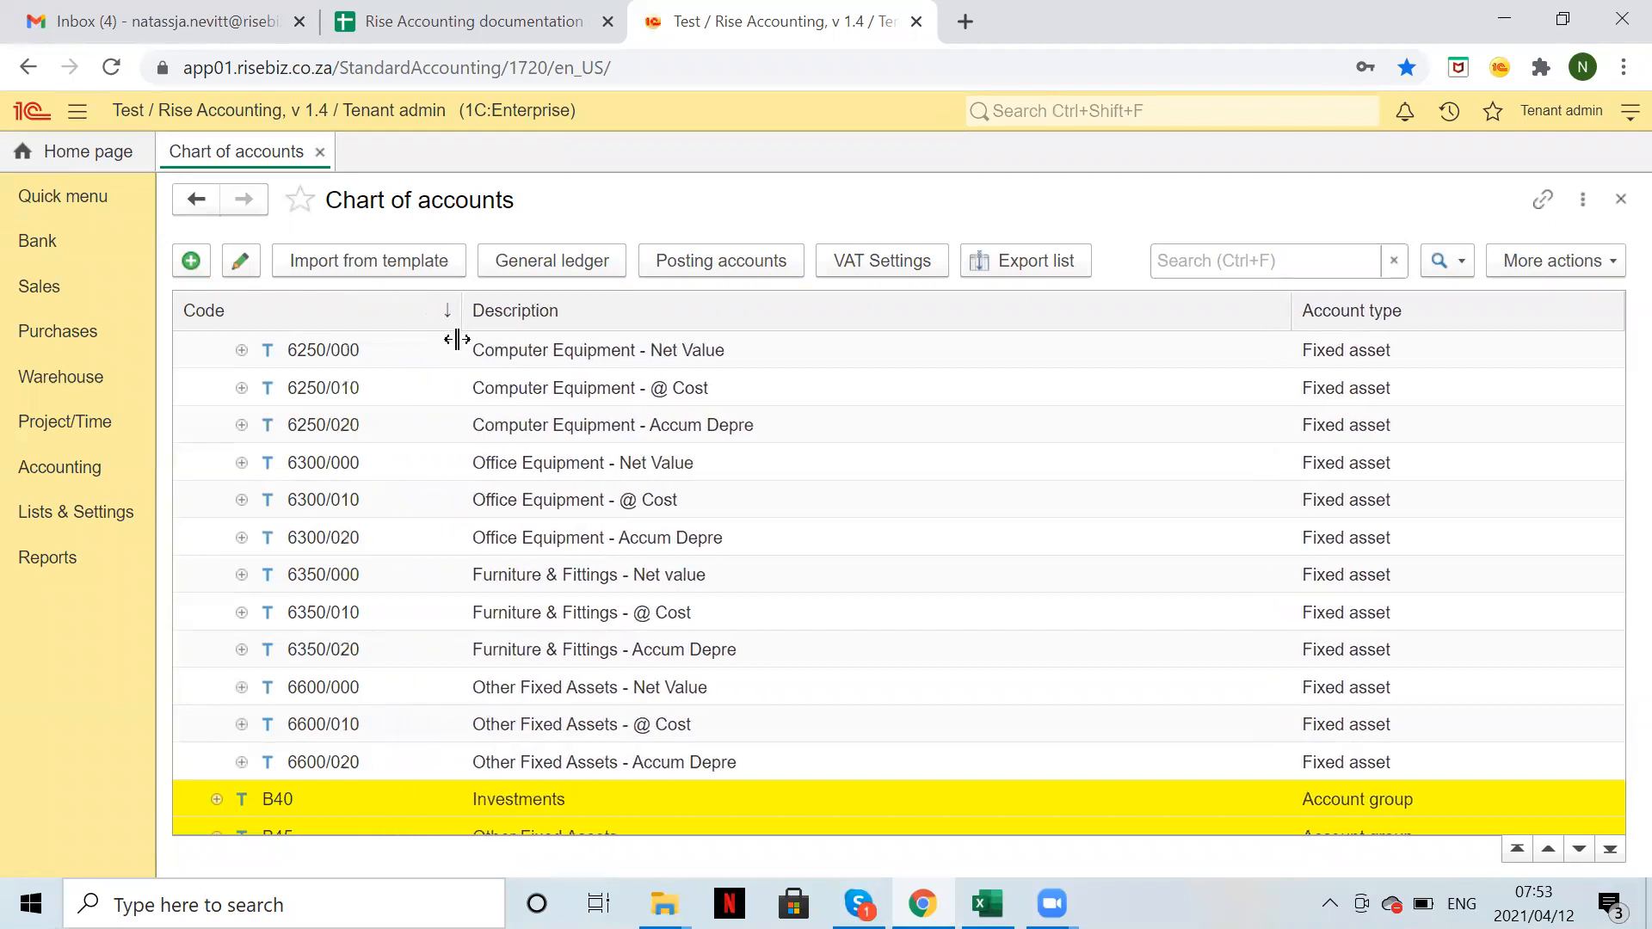
left_click(337, 763)
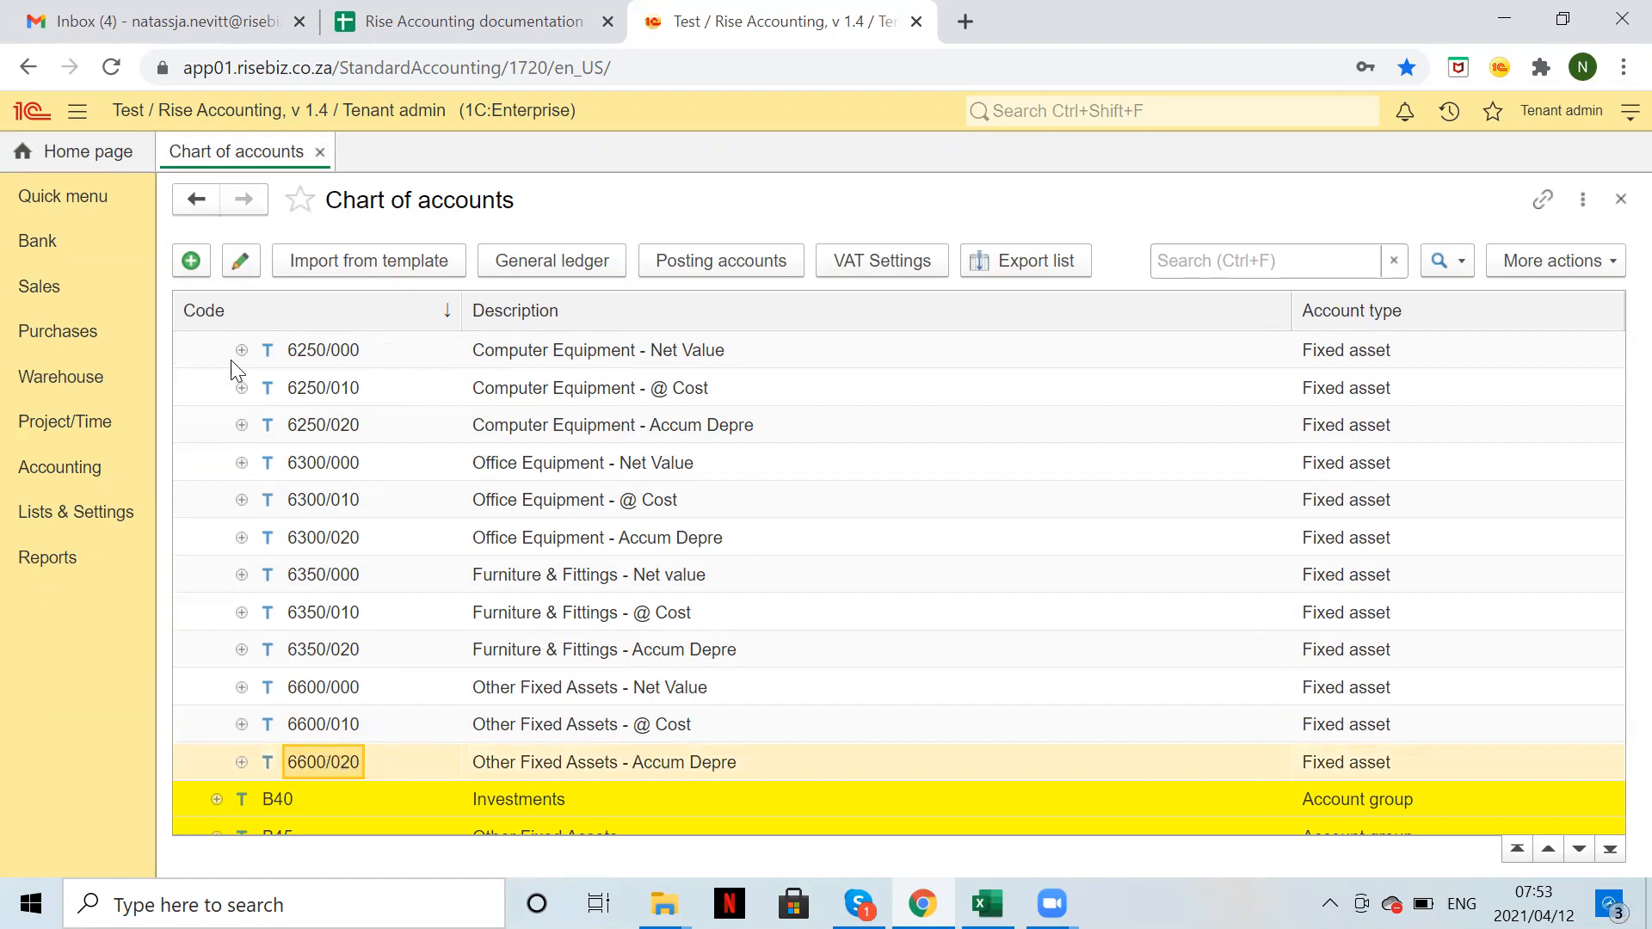
- Start a new account described as "Fixed Asset other" with code 6600/020 under the parent account B35 Fixed Assets
key("Insert")
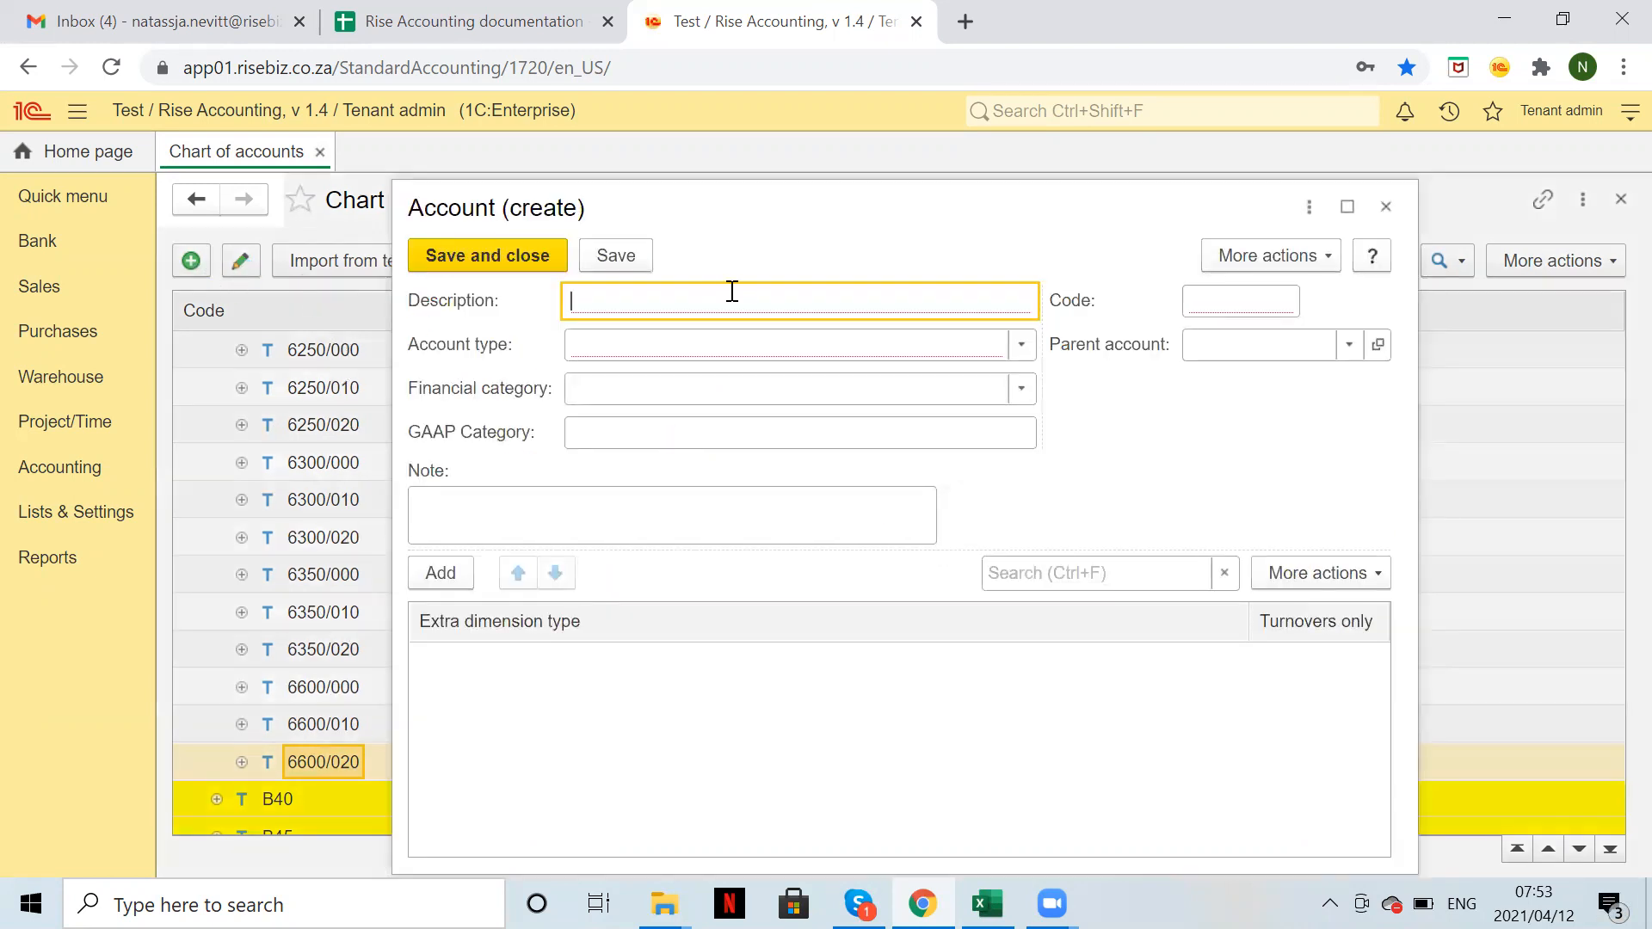
type("Fixed Asset")
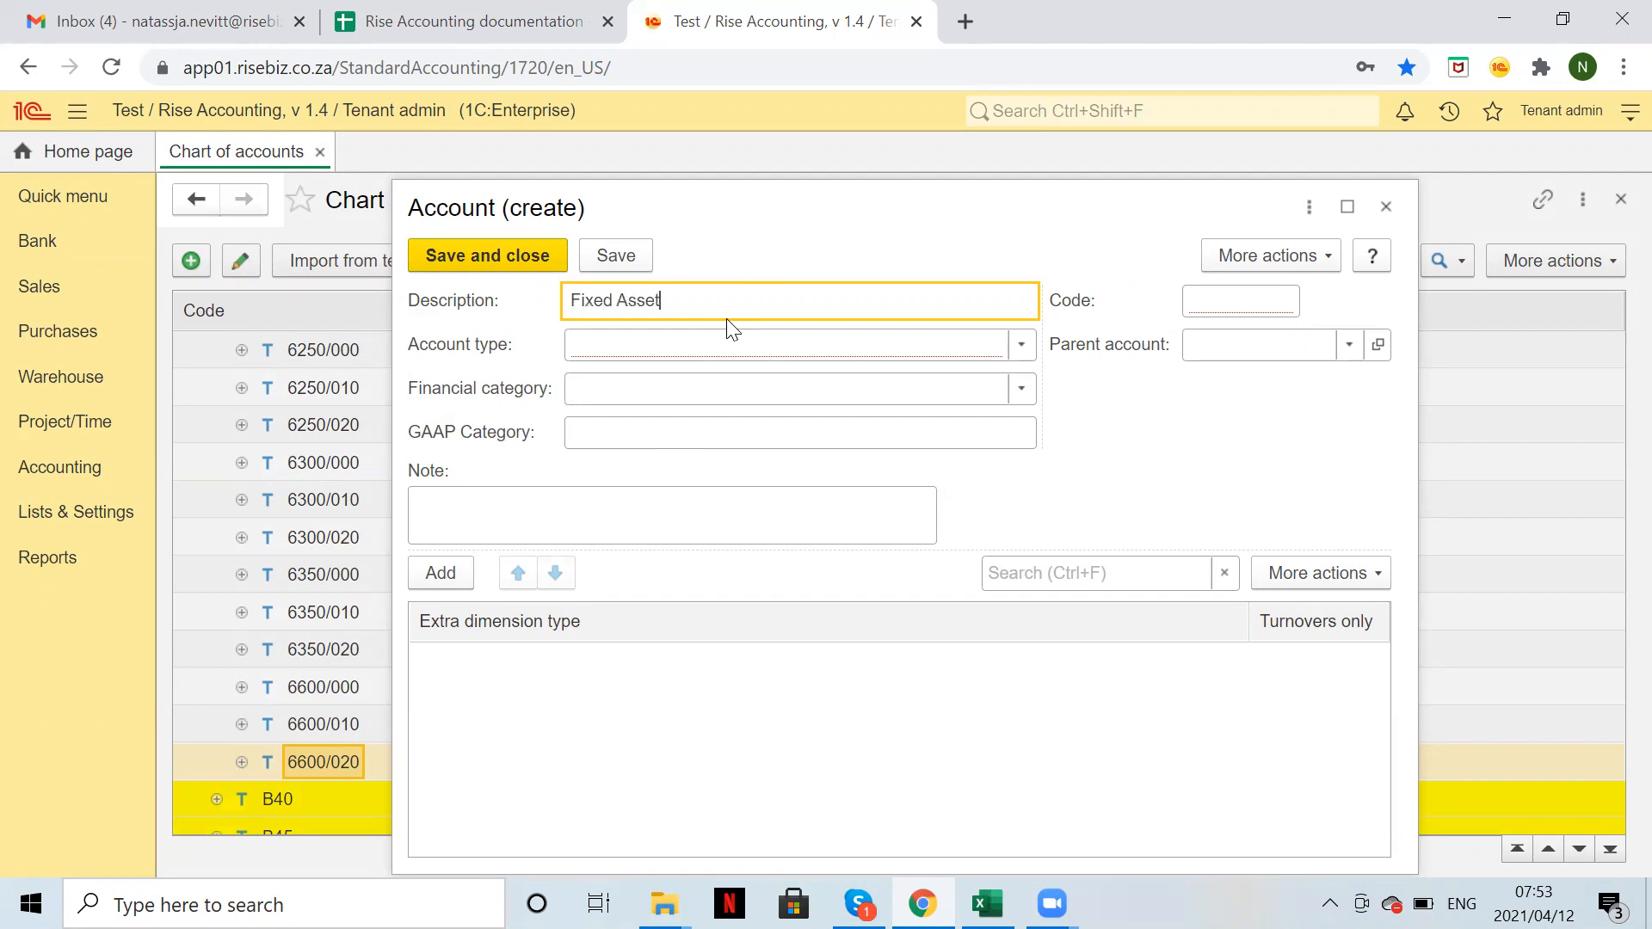
type(" other")
left_click(1221, 295)
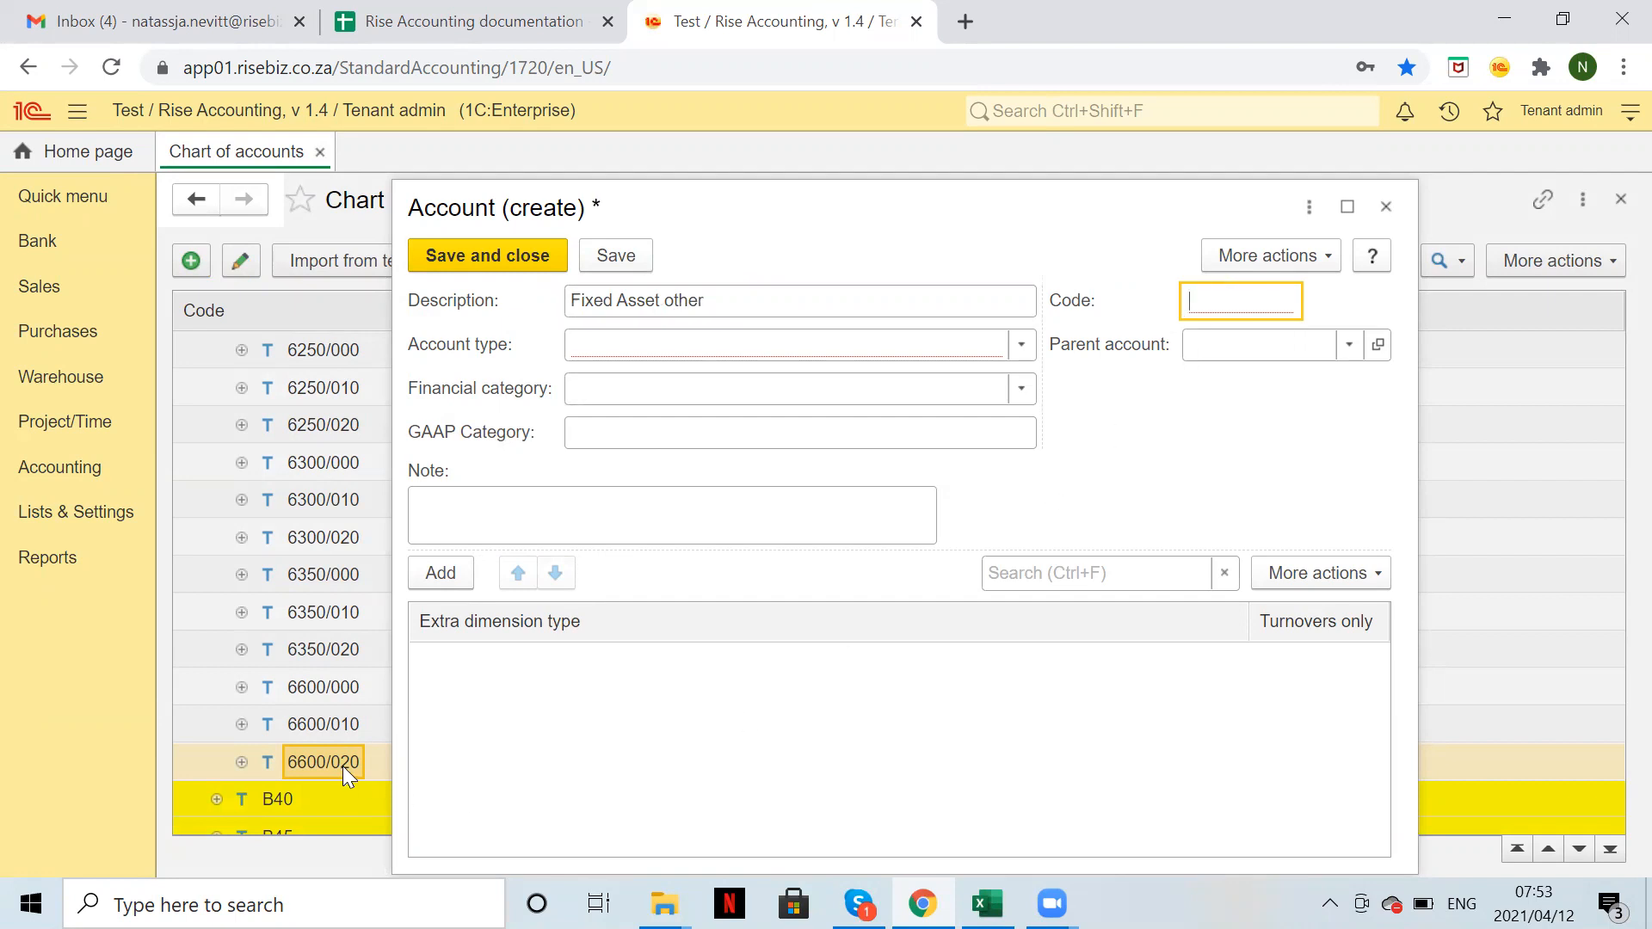
type("6600/020")
left_click(1225, 347)
type("b35")
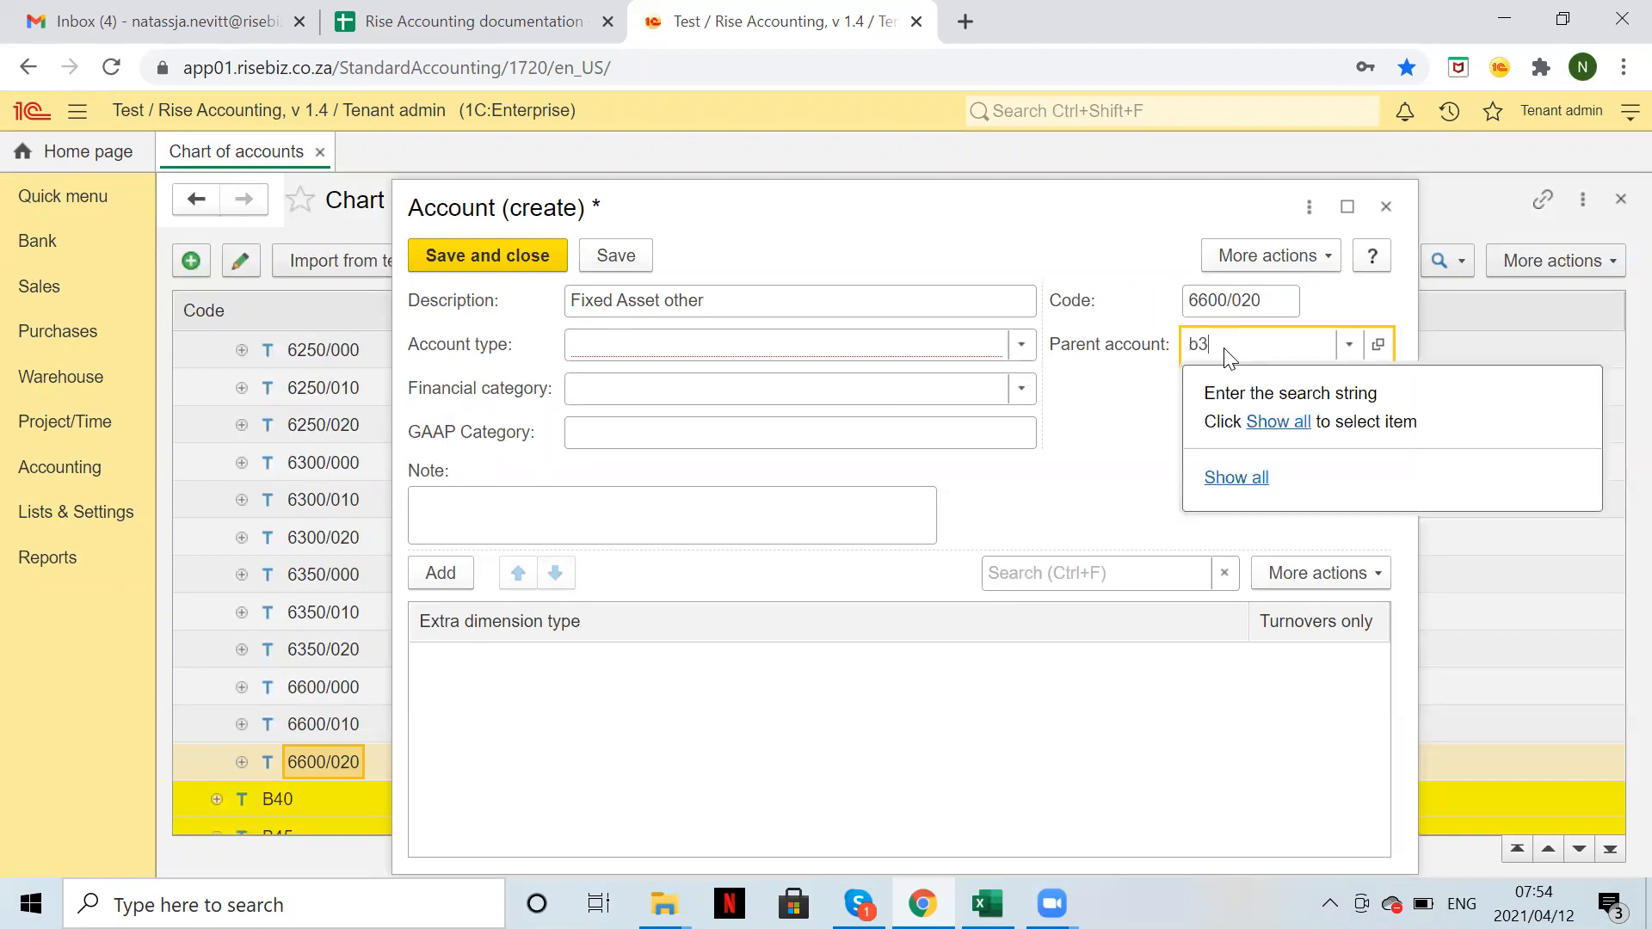
key("Return")
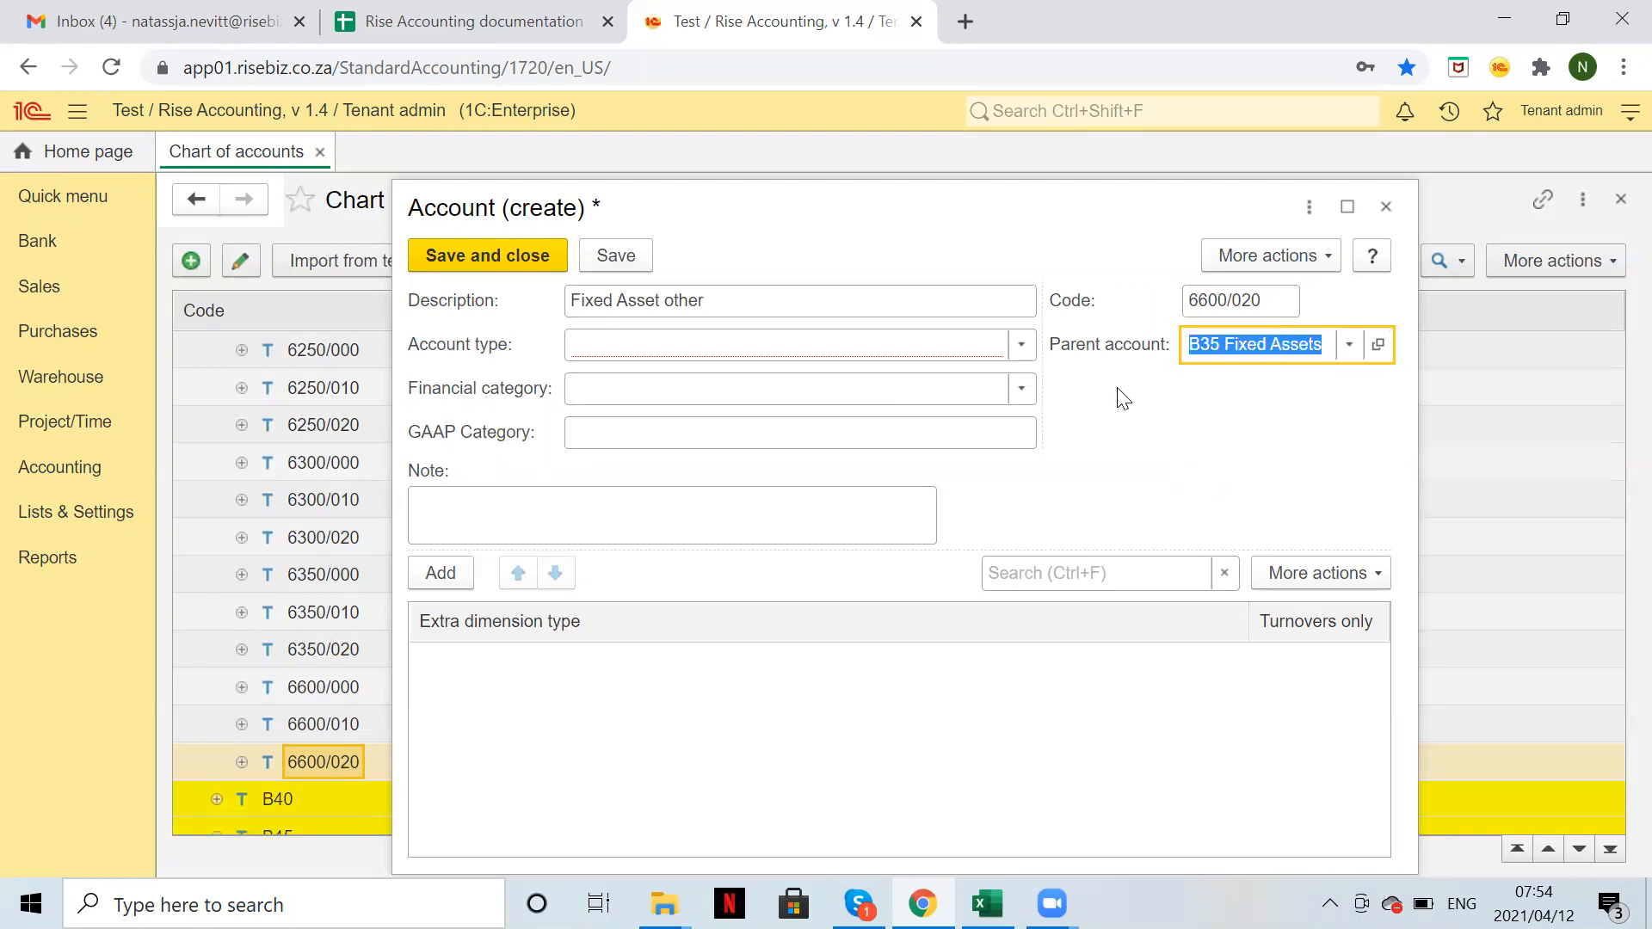
- Set the new account's type to Fixed asset and its financial category to Balance sheet
left_click(710, 351)
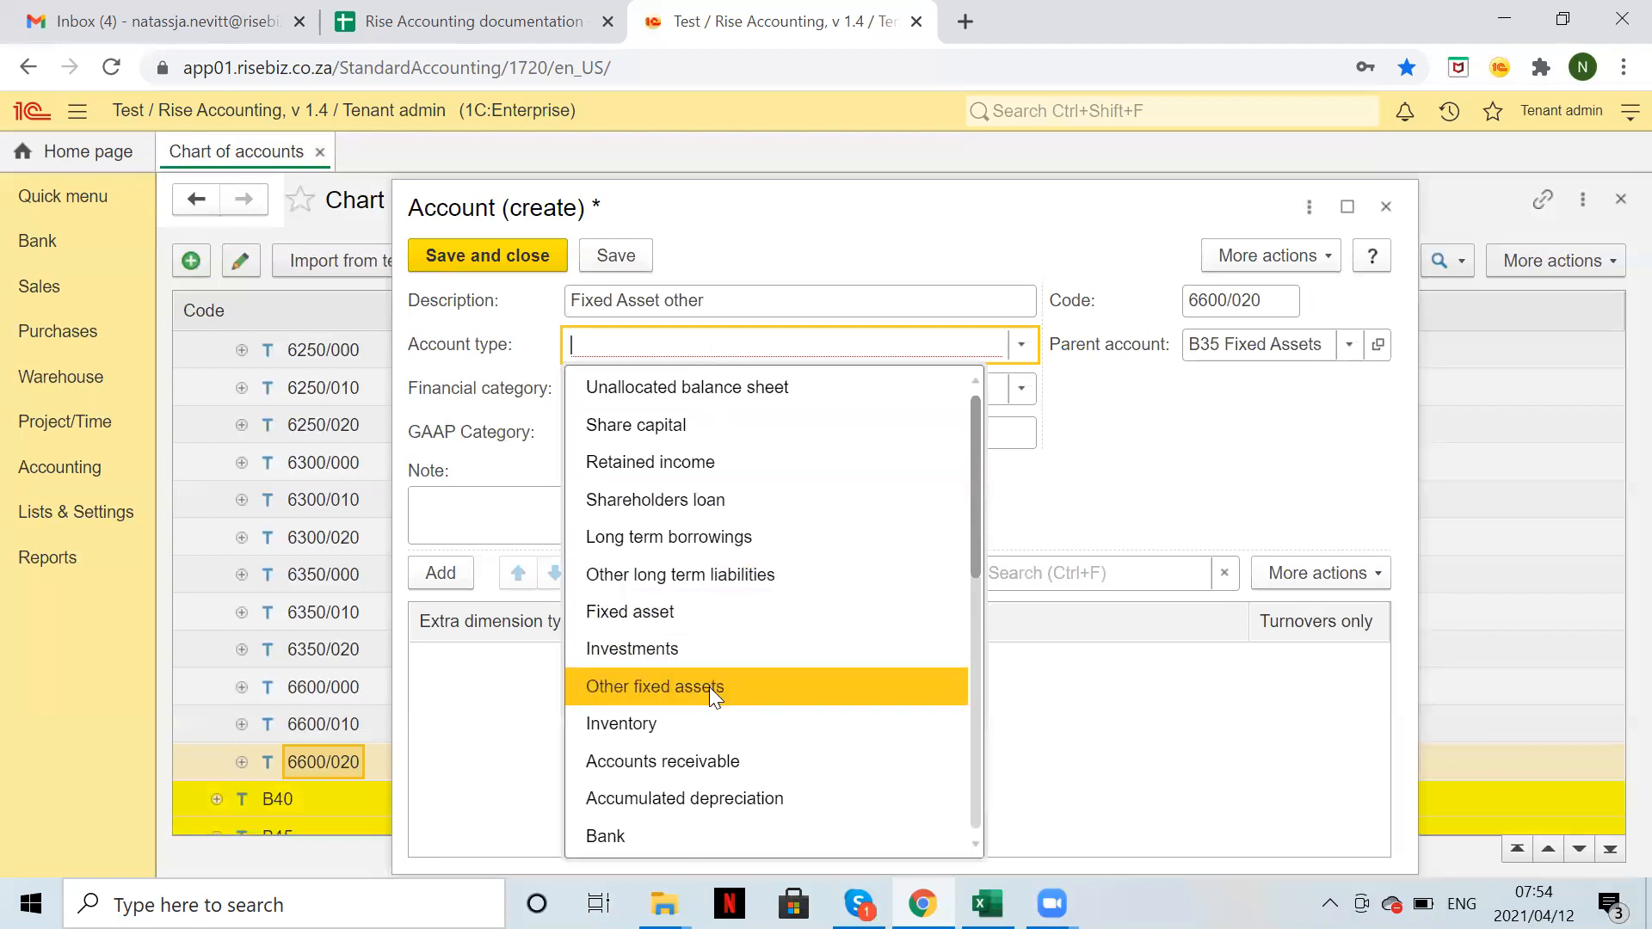
left_click(666, 611)
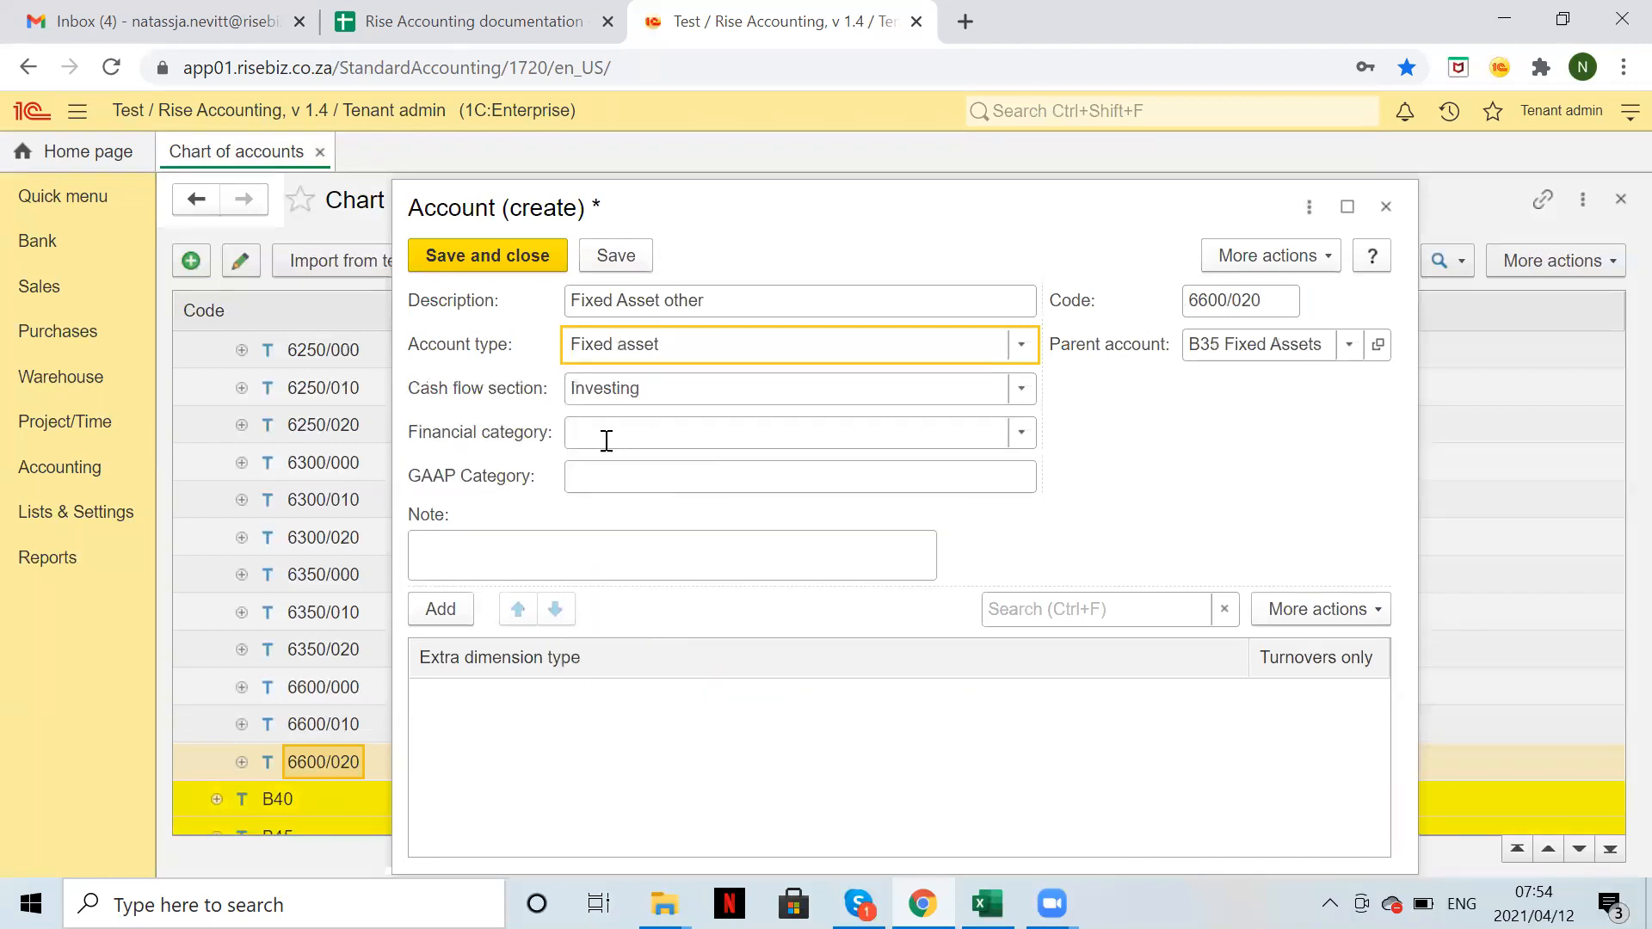
left_click(607, 437)
left_click(643, 515)
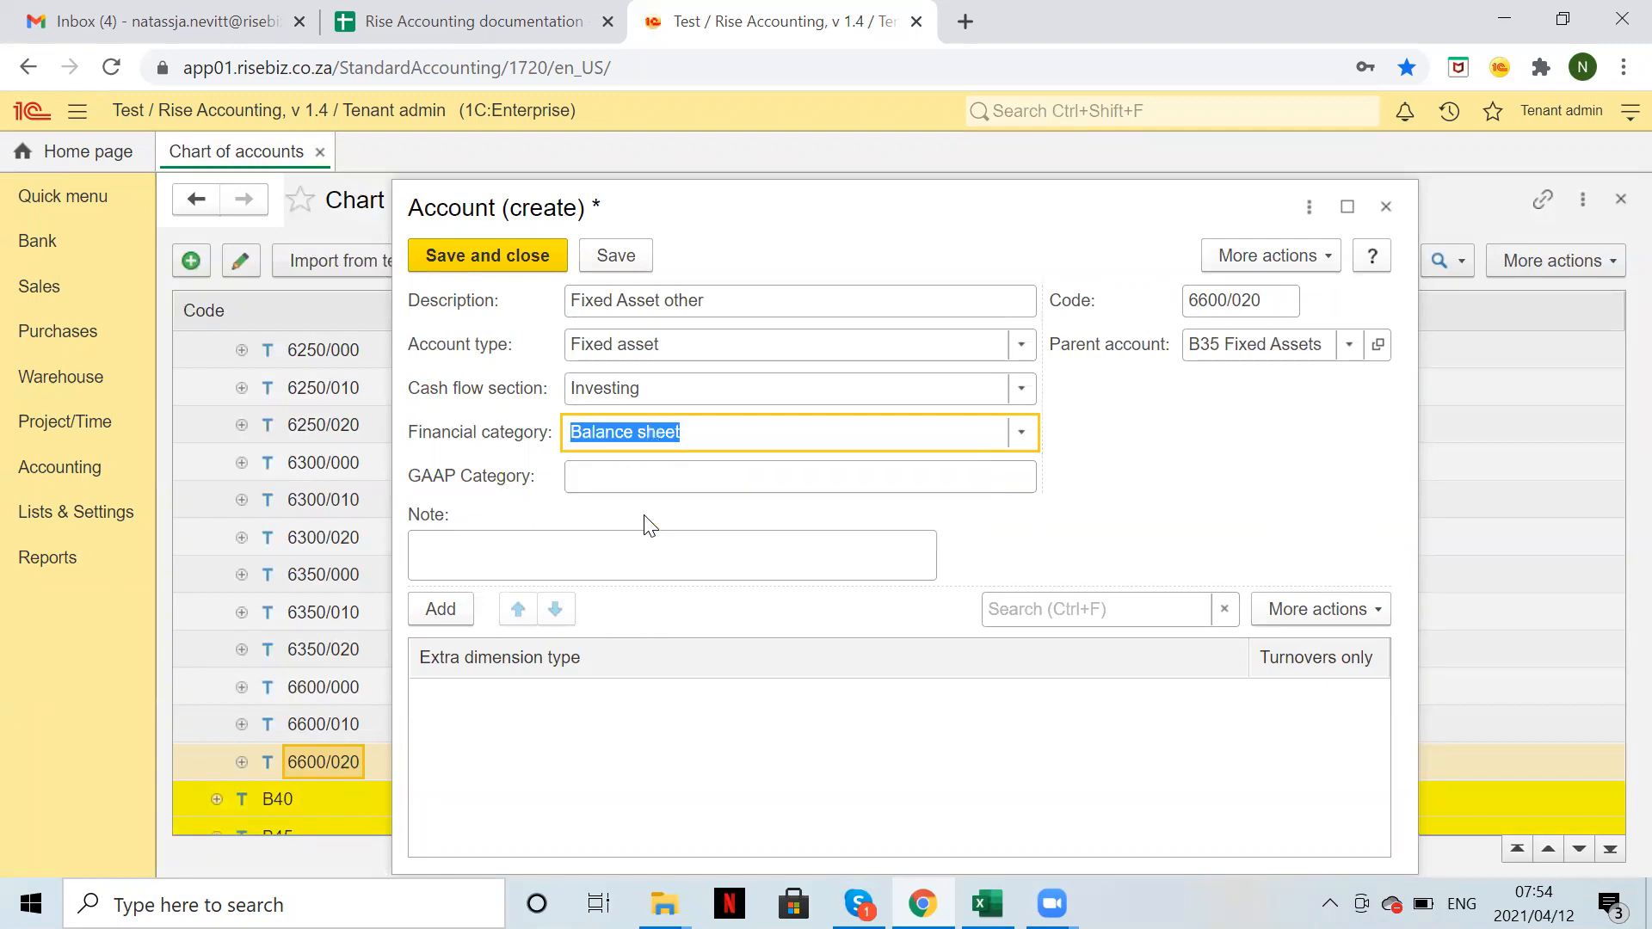
left_click(732, 573)
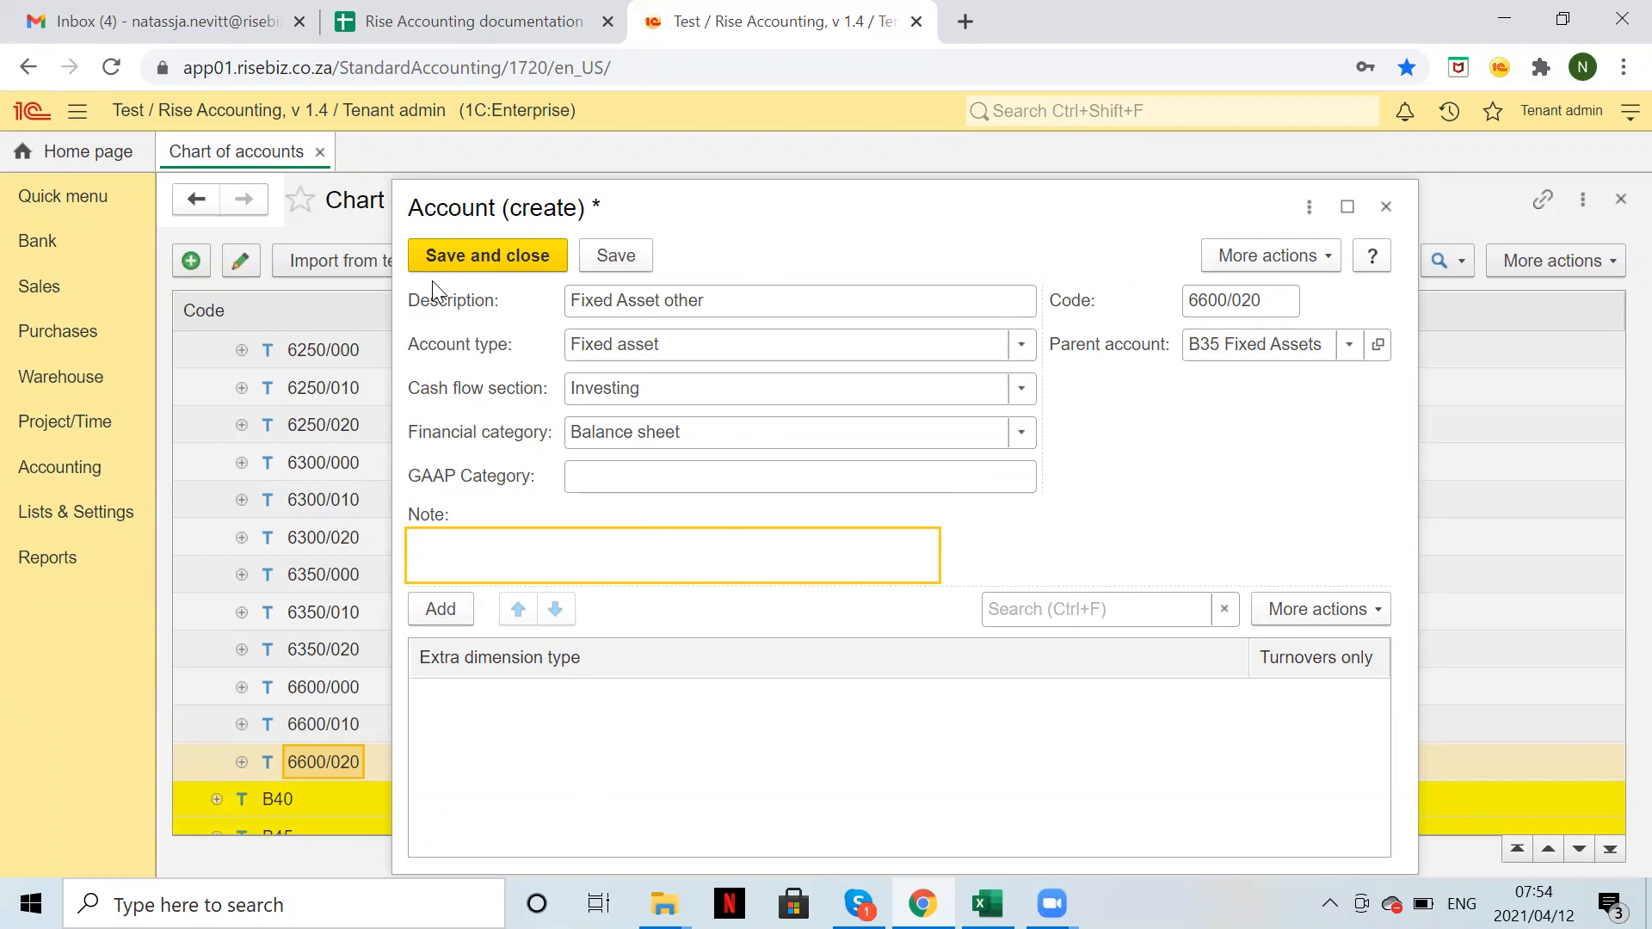
- Try to save and close the new account with the code 6600/020
left_click(464, 263)
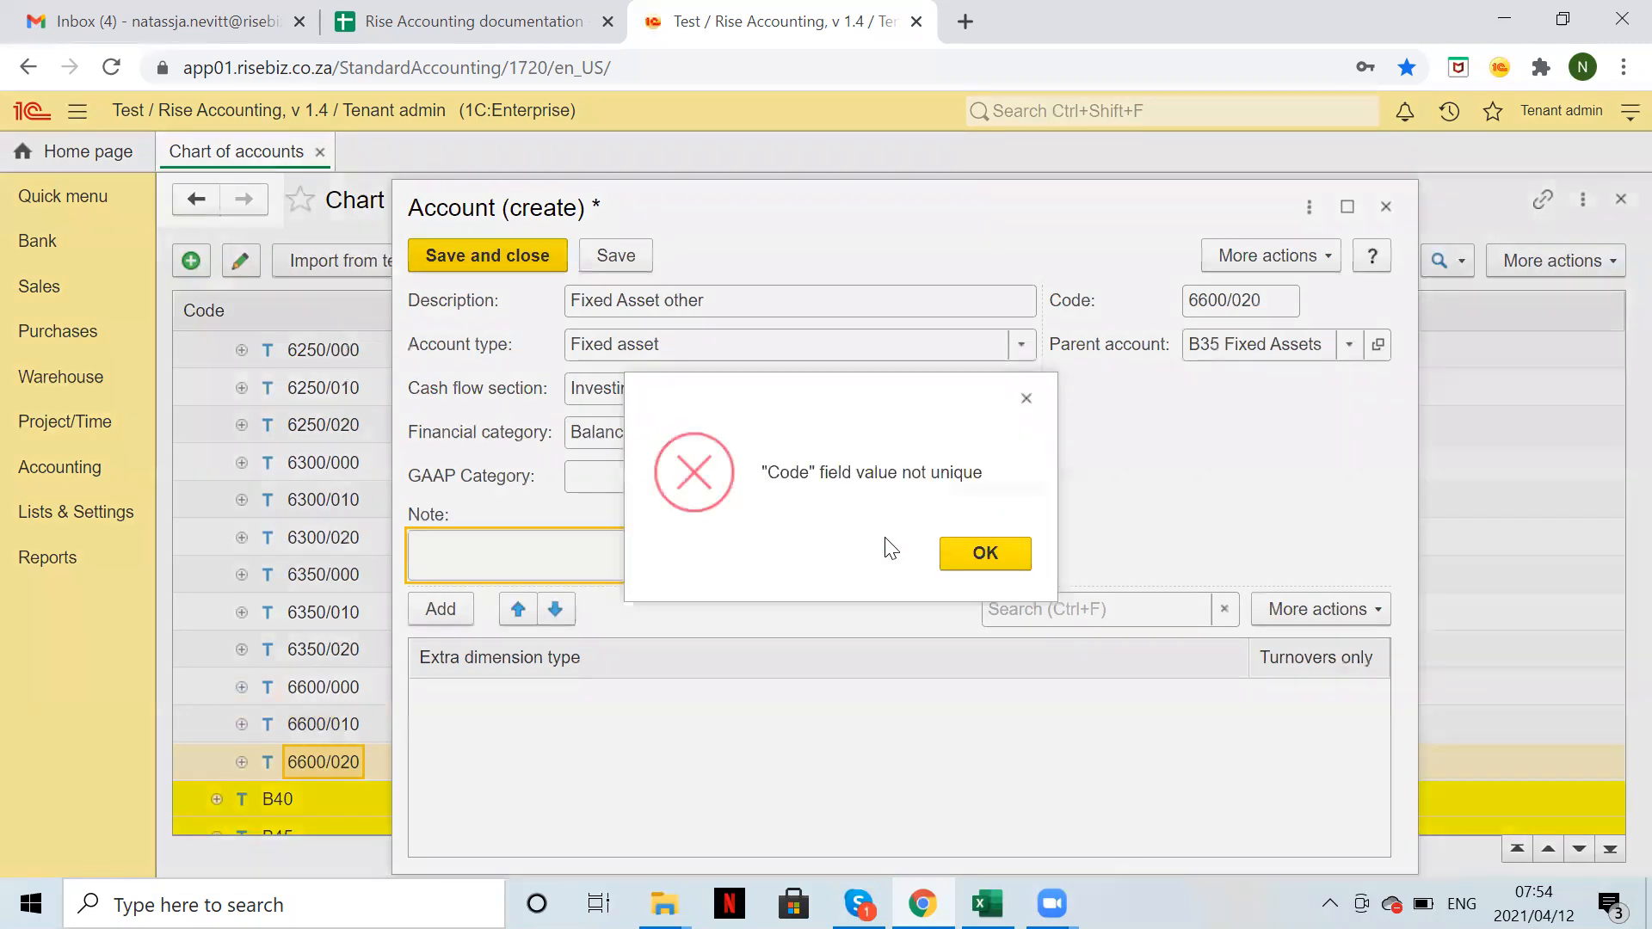
left_click(1002, 551)
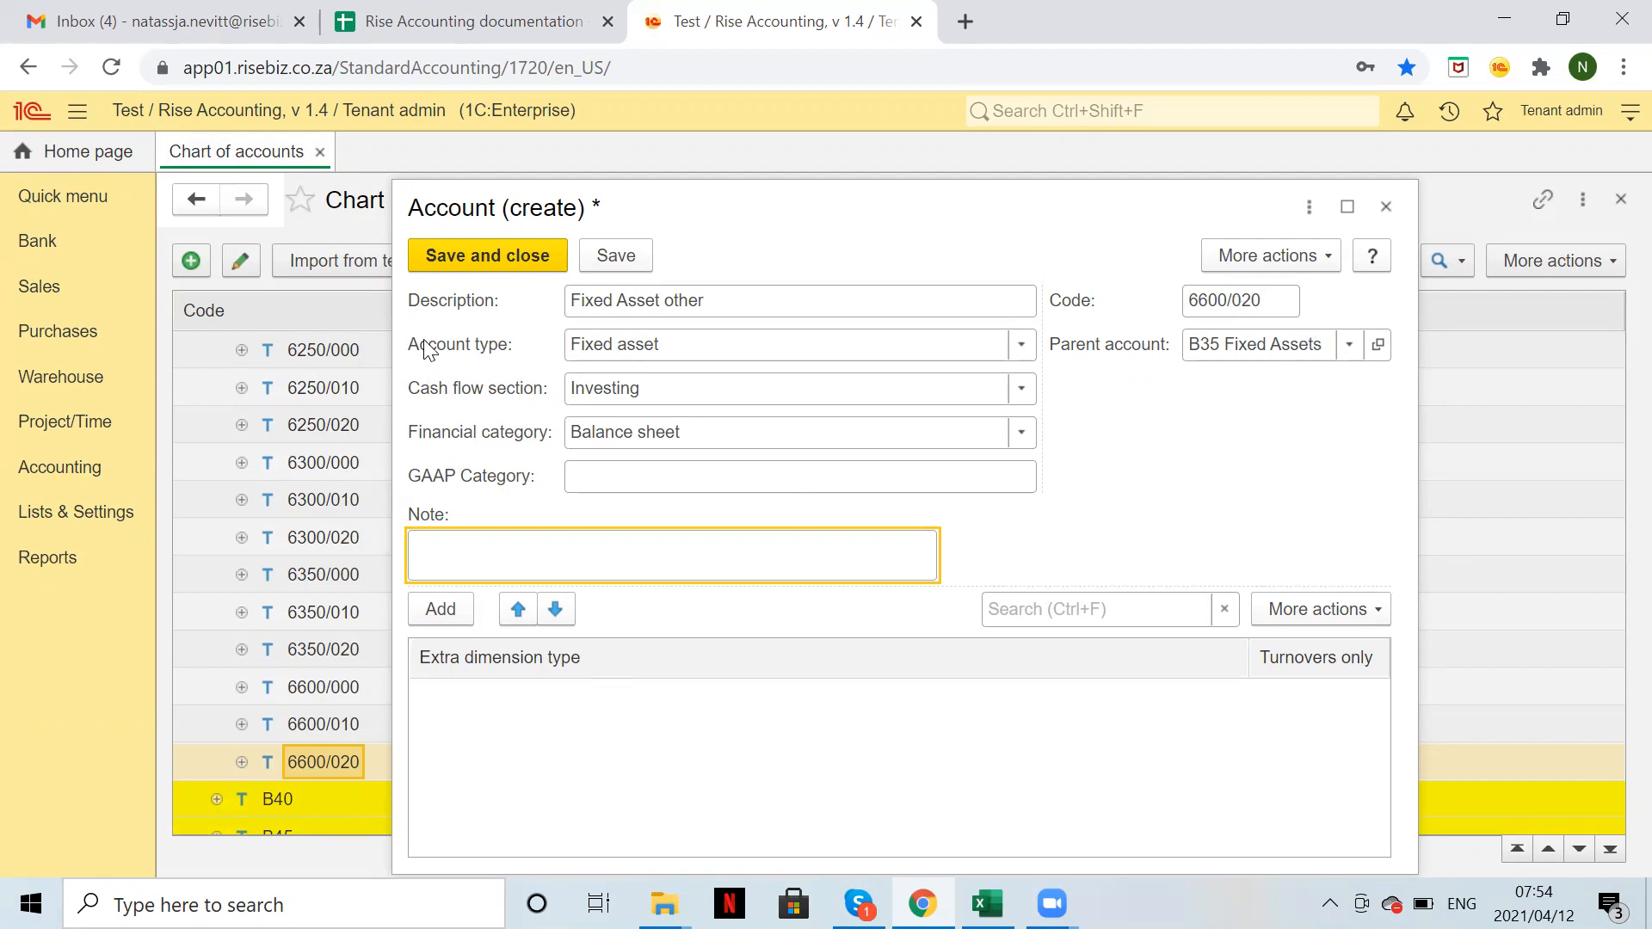
left_click(446, 258)
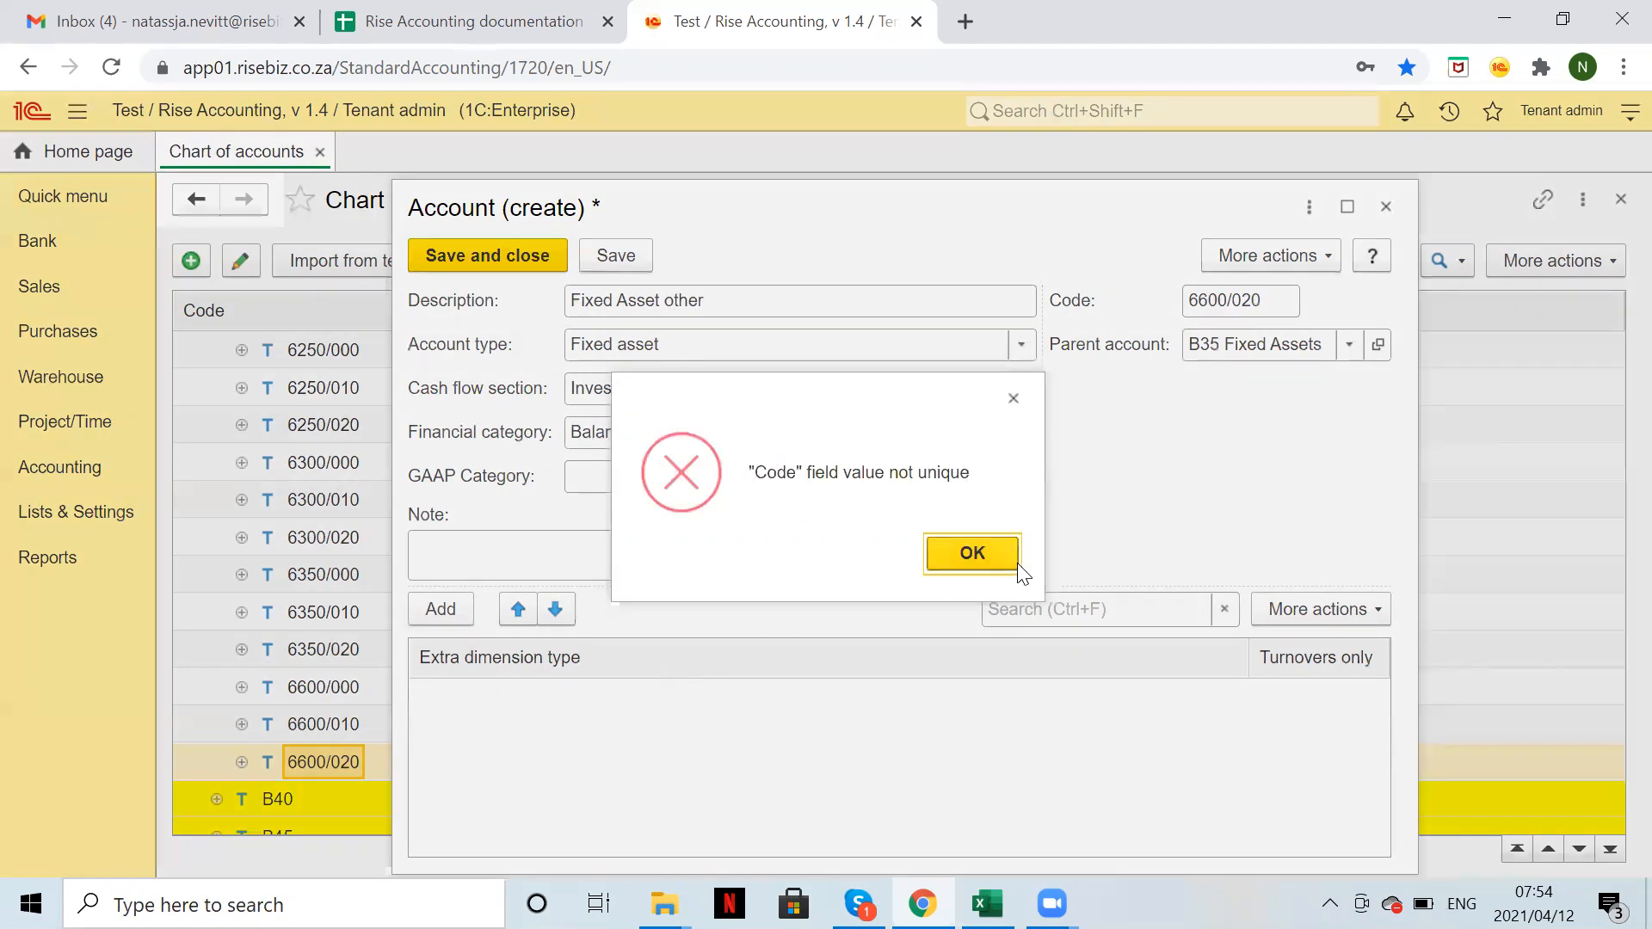
left_click(1003, 555)
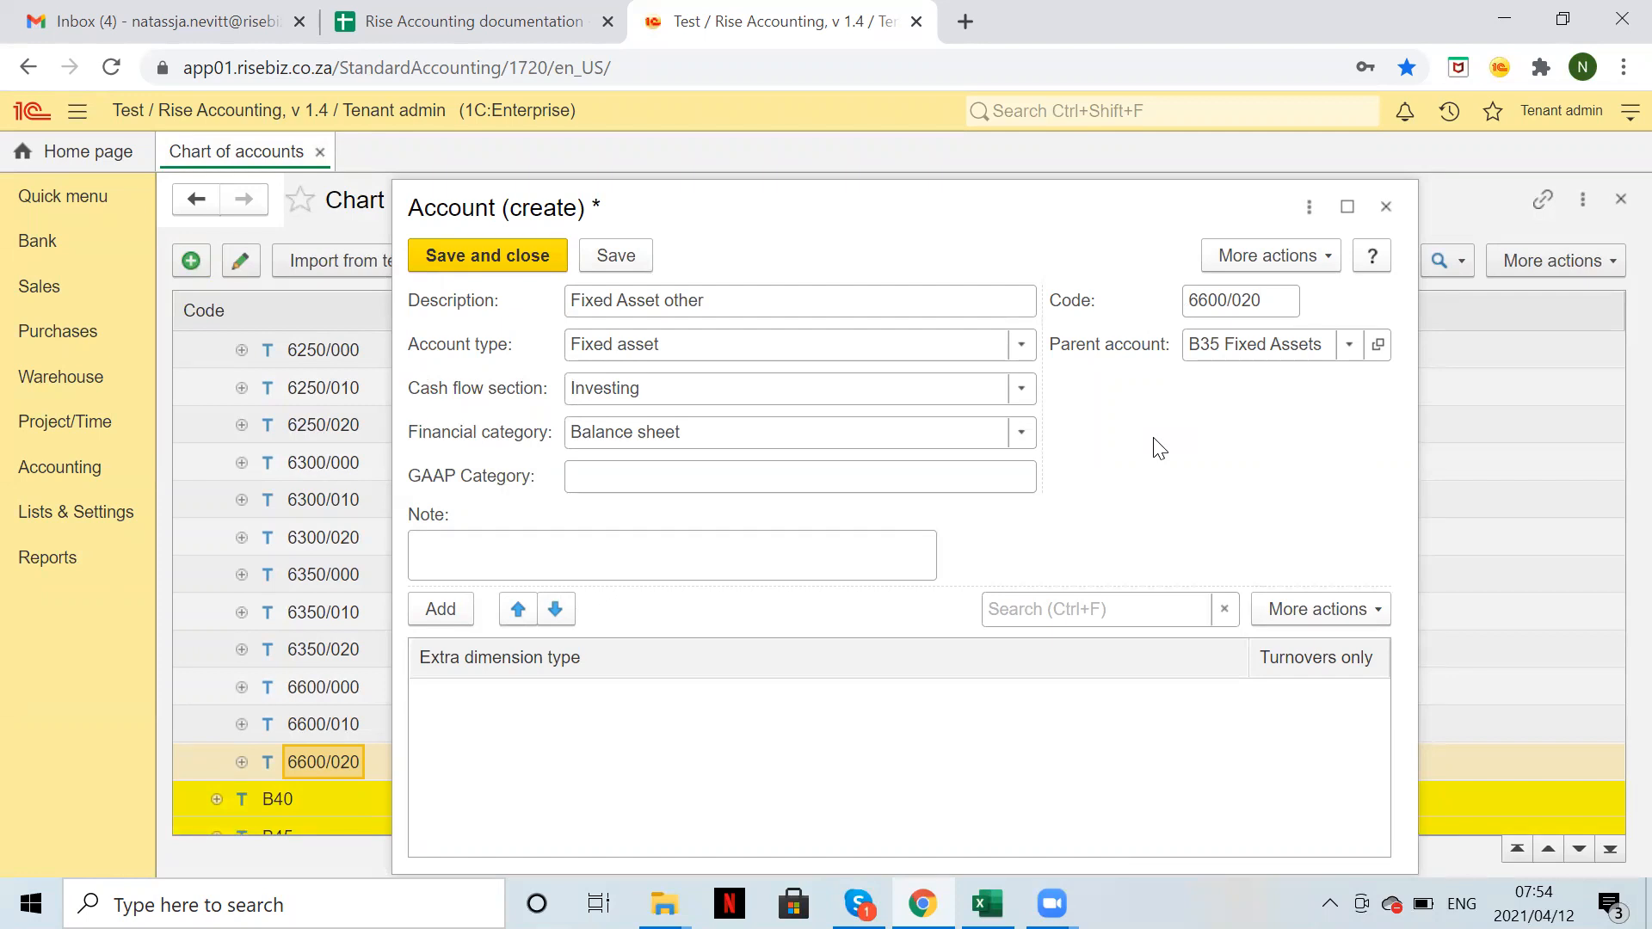
- Change the new account's code to 6600/030, then save and close the account
left_click(1258, 300)
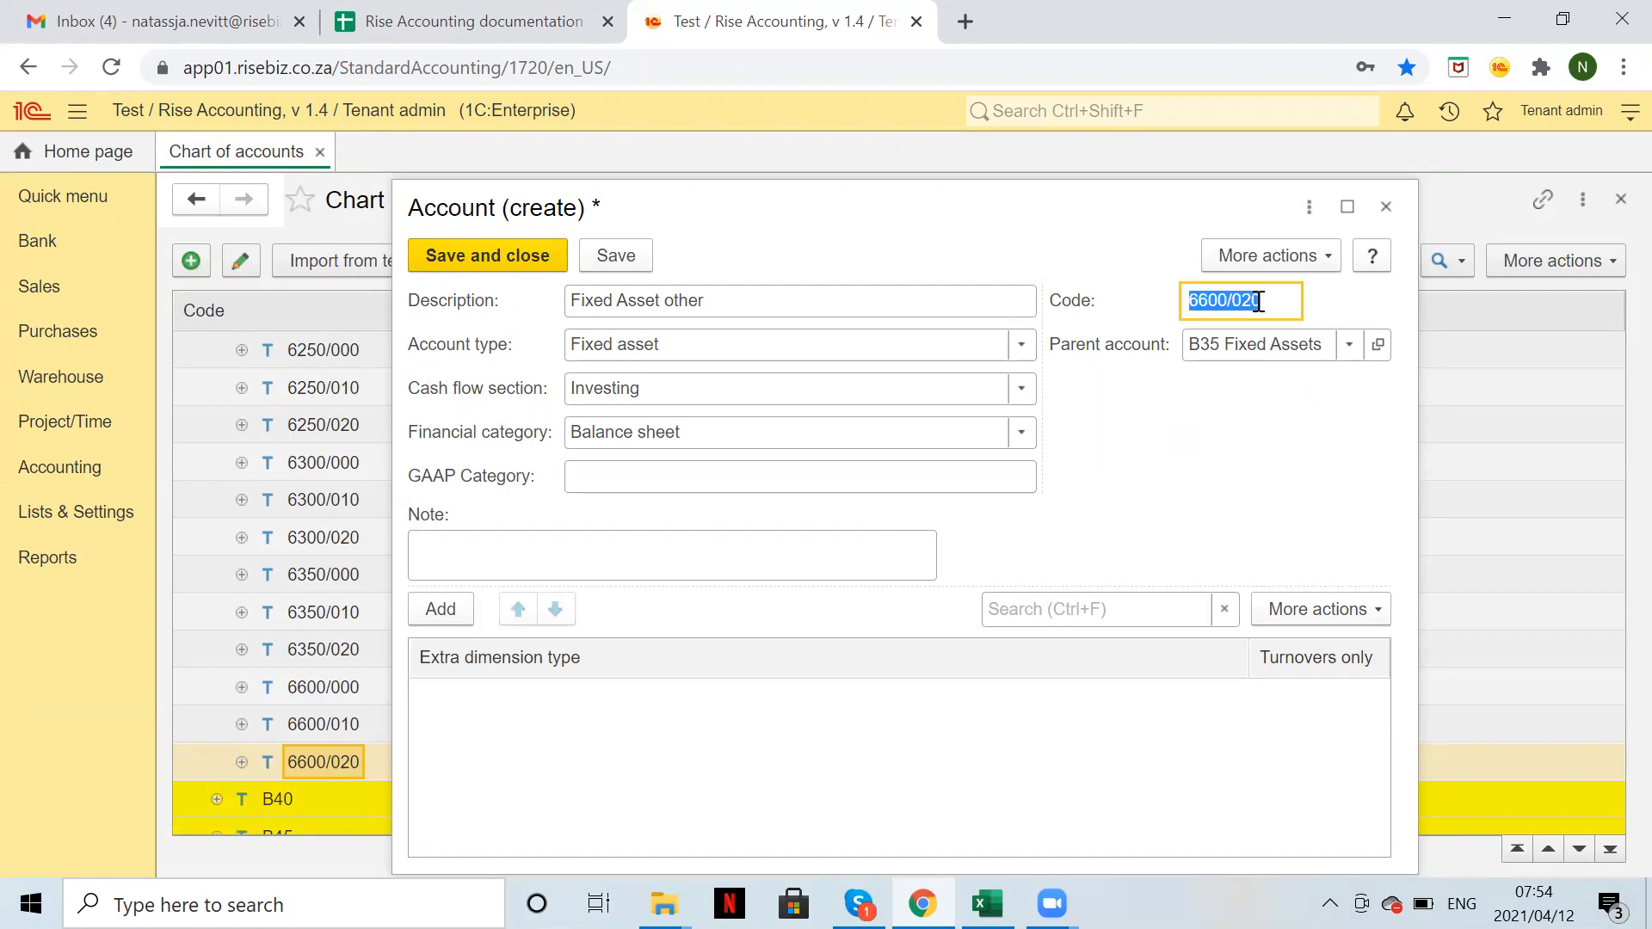
left_click(1255, 300)
key("BackSpace")
type("3")
left_click(516, 255)
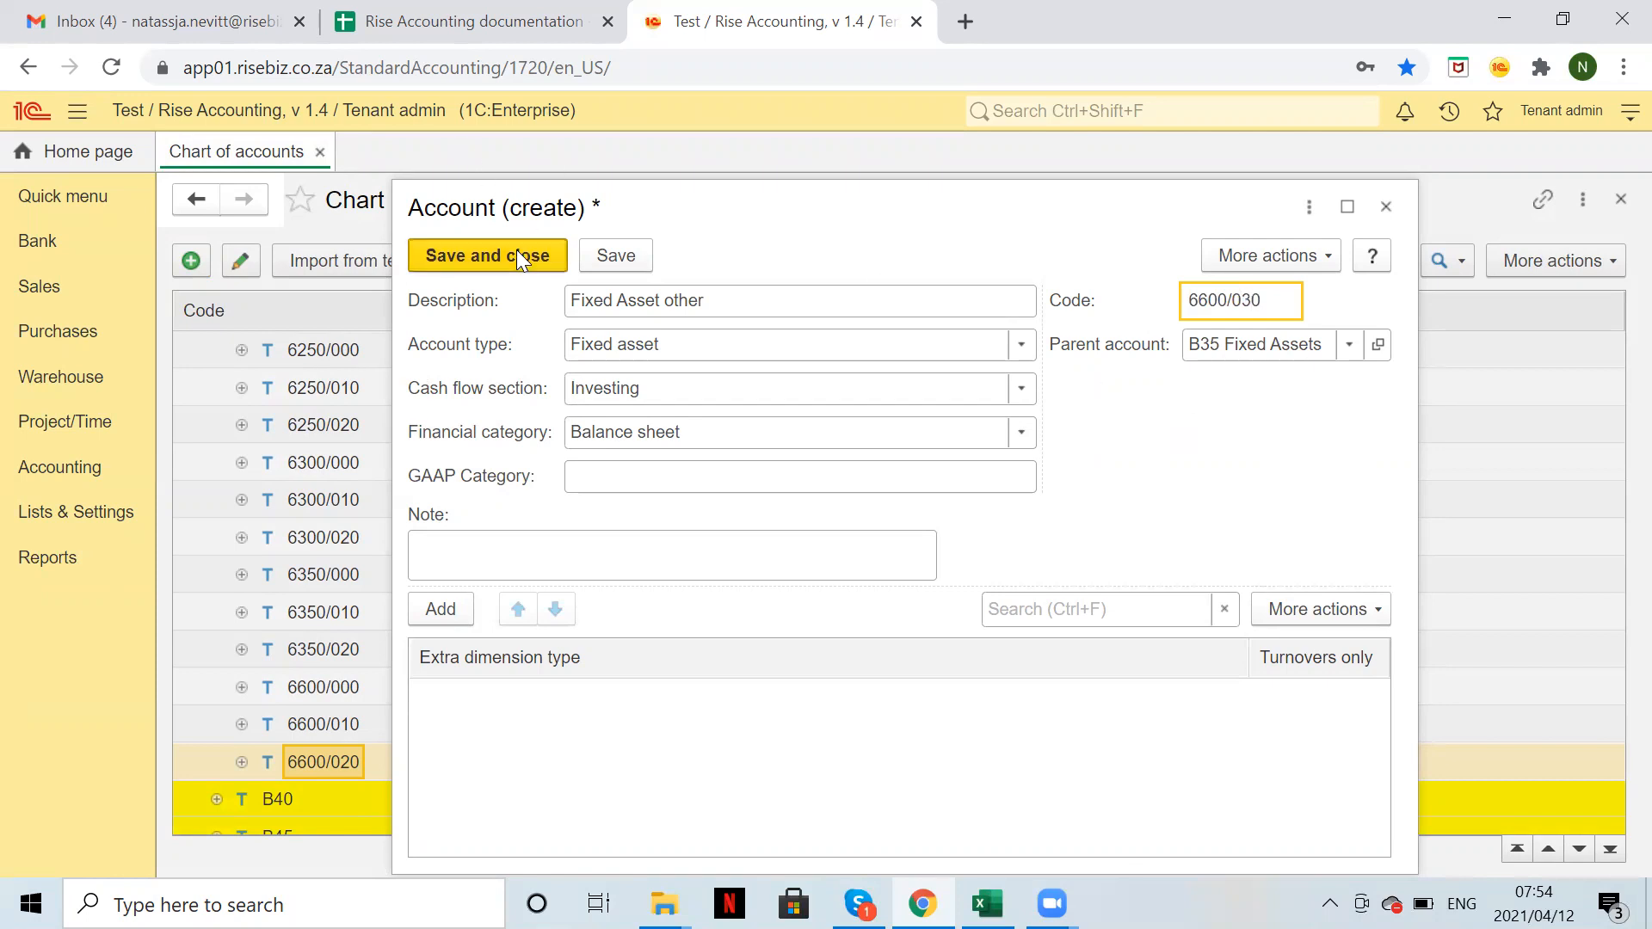